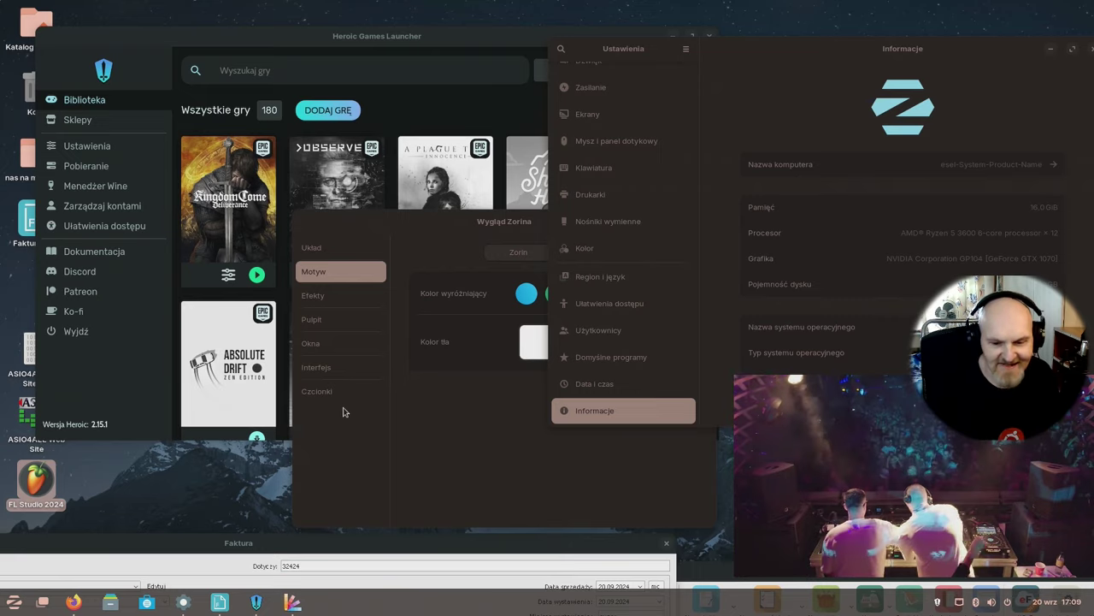
Bring the Faktura invoice window into full view and park it back on the lower part of the desktop
{"action": "mouse_move", "coordinate": [810, 496]}
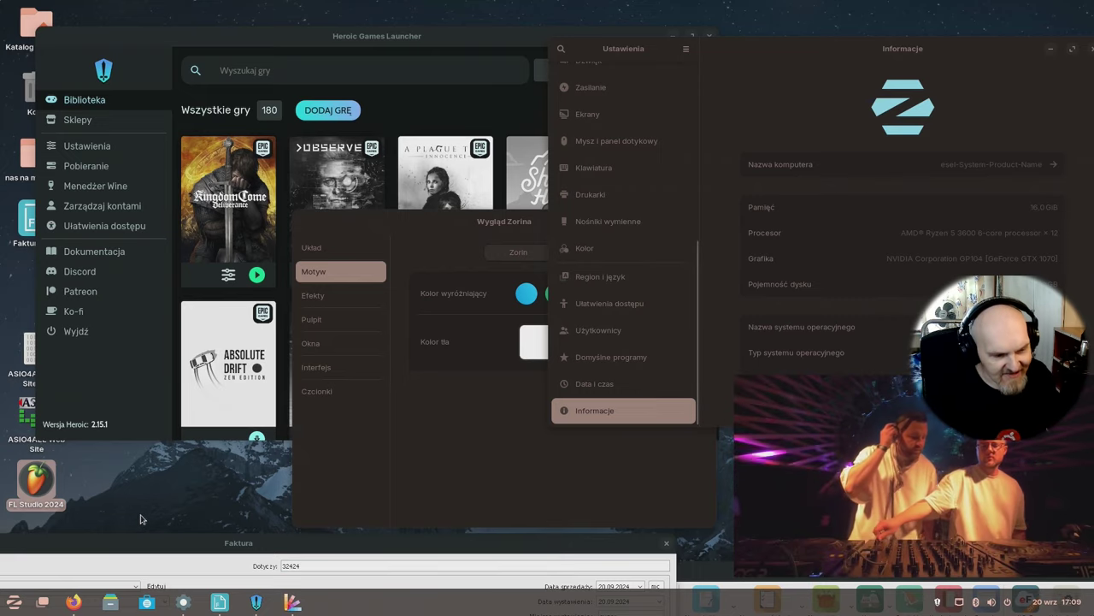
{"action": "left_click_drag", "start_coordinate": [301, 546], "coordinate": [561, 62]}
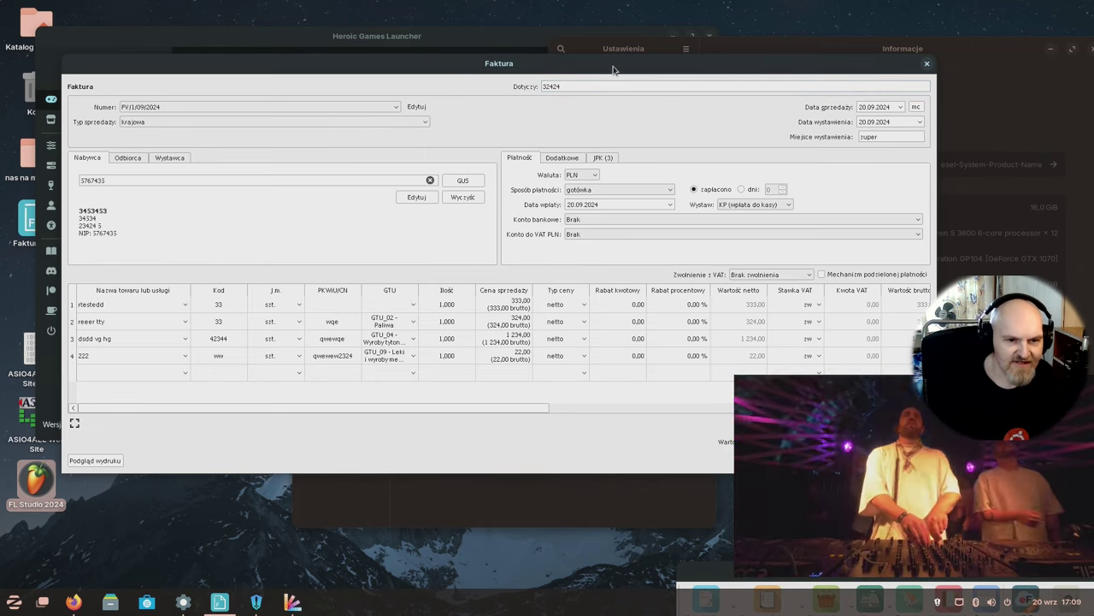
{"action": "left_click_drag", "start_coordinate": [614, 65], "coordinate": [577, 386]}
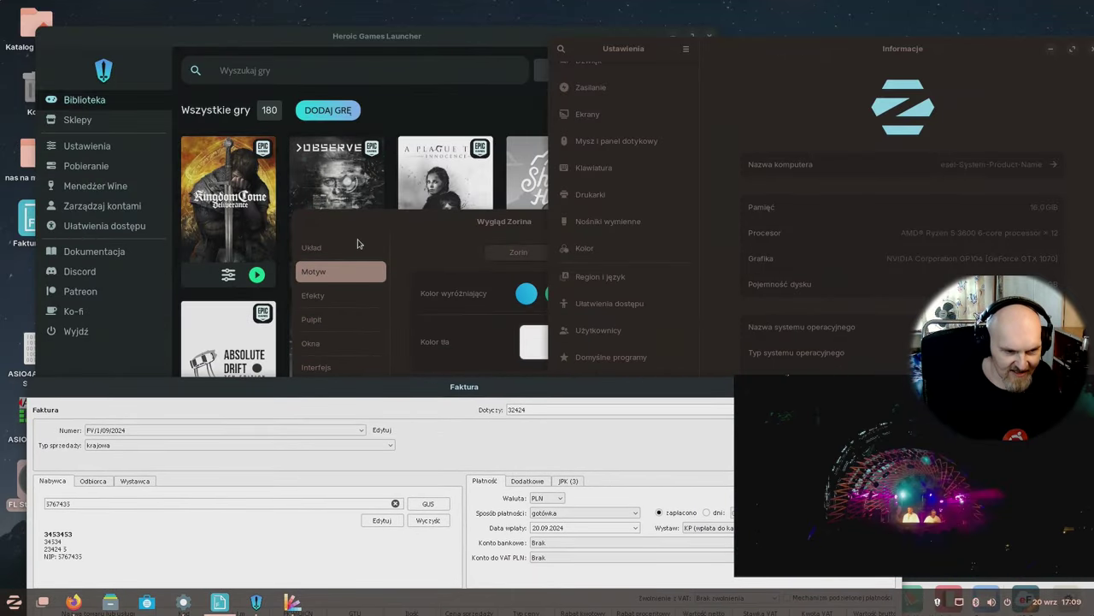
Minimize Heroic Games Launcher and reposition the system information window so its details are unobstructed
{"action": "left_click", "coordinate": [162, 371]}
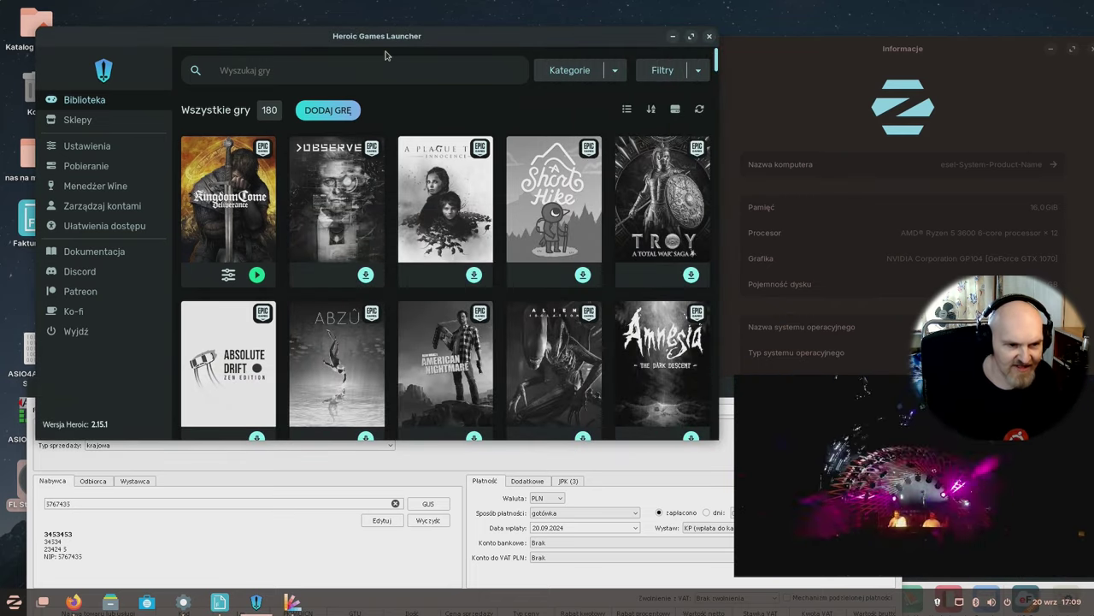
{"action": "left_click", "coordinate": [673, 36]}
{"action": "left_click_drag", "start_coordinate": [938, 38], "coordinate": [545, 42]}
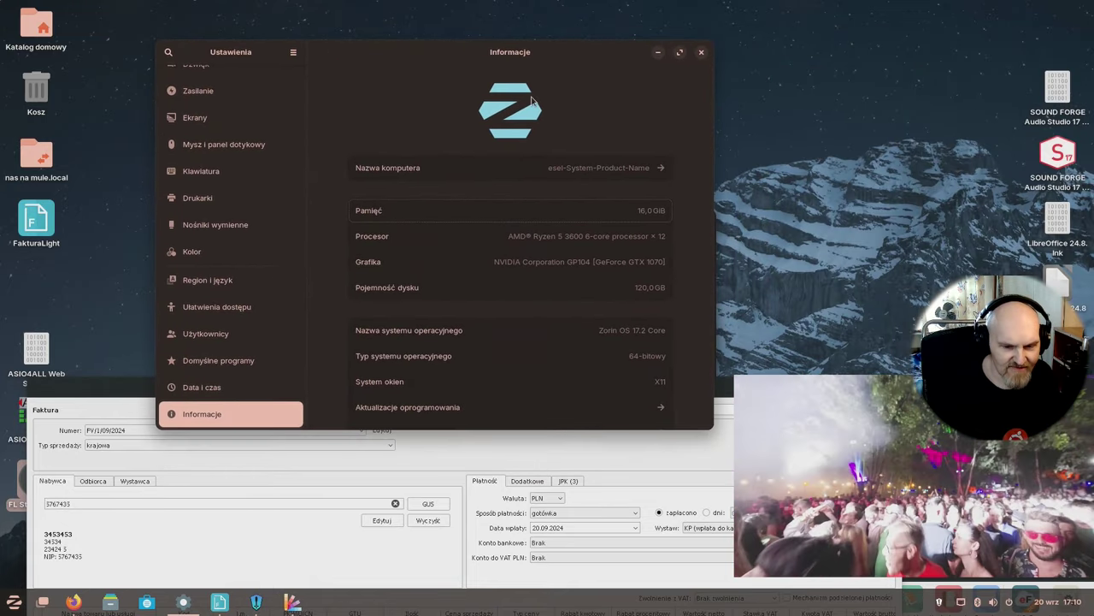
Shrink the picture-in-picture video and close the system settings window
{"action": "mouse_move", "coordinate": [791, 399]}
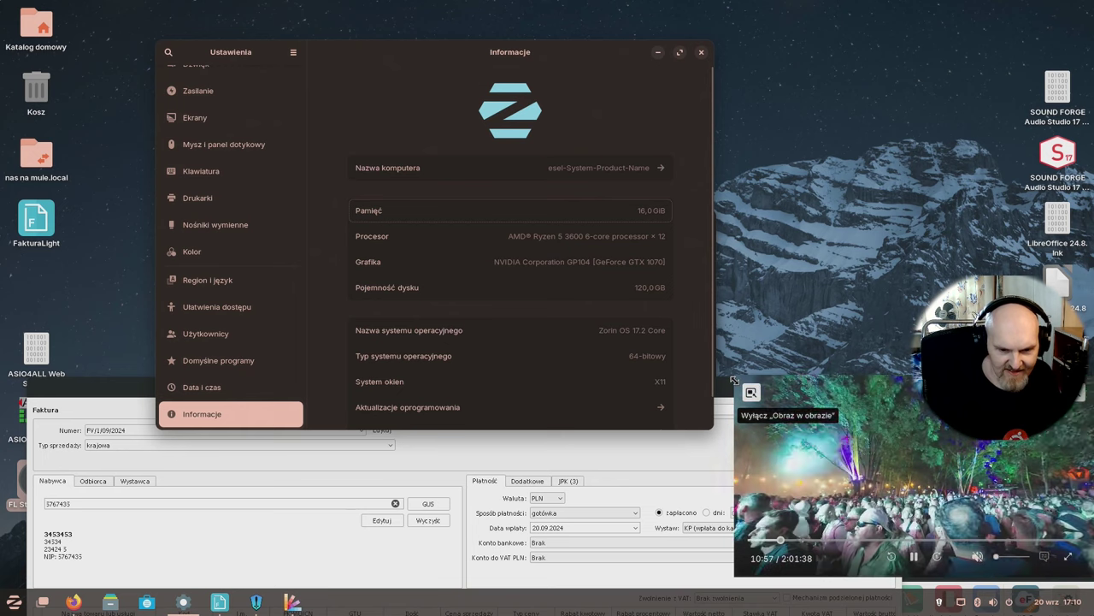
{"action": "left_click_drag", "start_coordinate": [736, 376], "coordinate": [915, 464]}
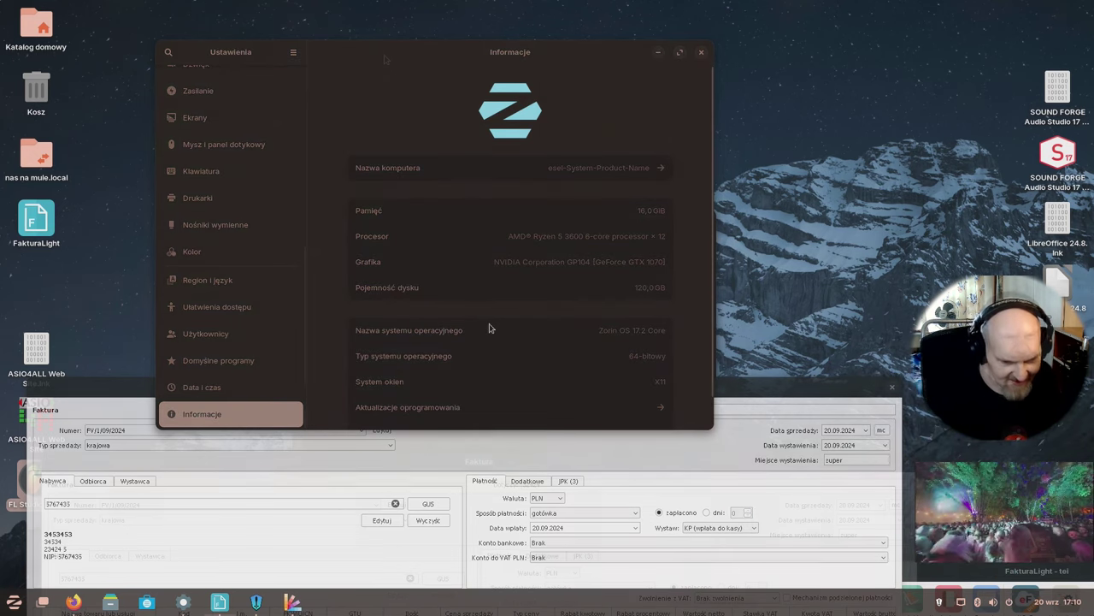
{"action": "left_click", "coordinate": [488, 325]}
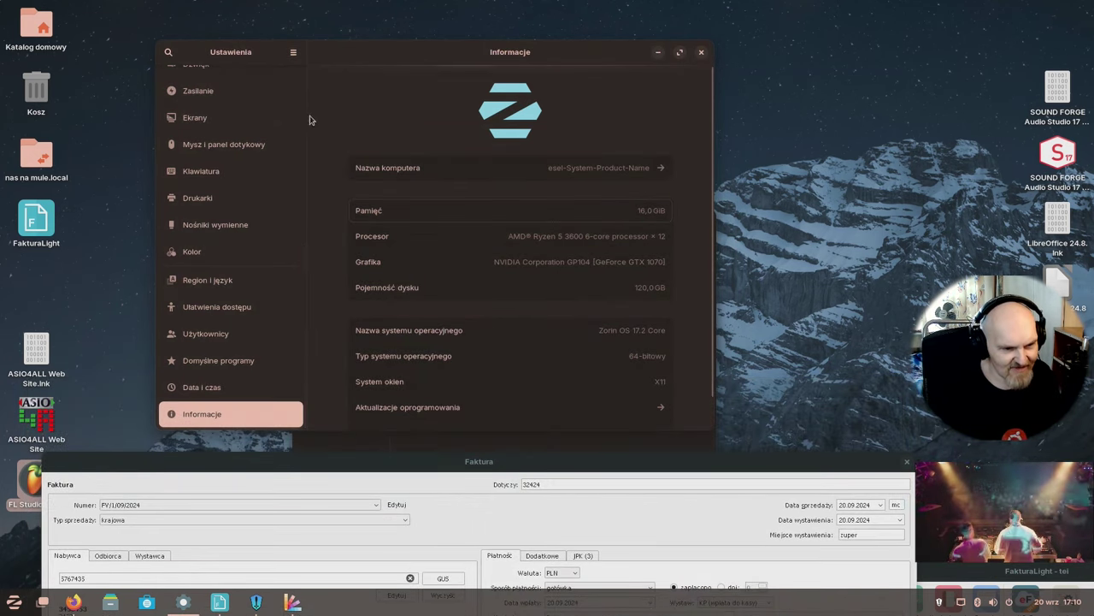
{"action": "left_click", "coordinate": [701, 52]}
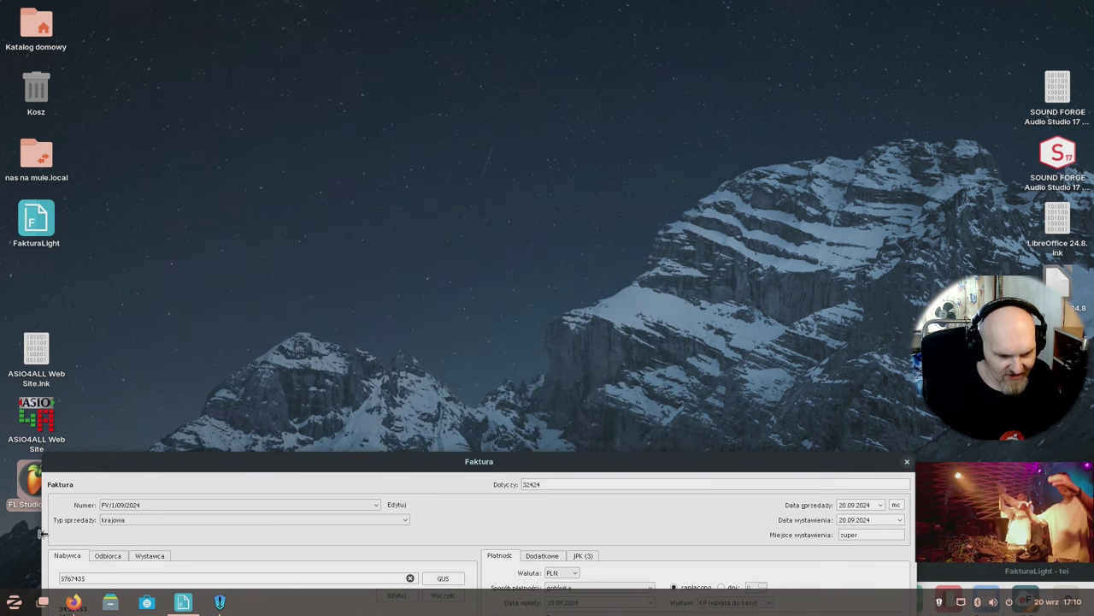
Open Zorin Appearance, place its window above the invoice window and review the available desktop layouts
{"action": "left_click", "coordinate": [13, 601]}
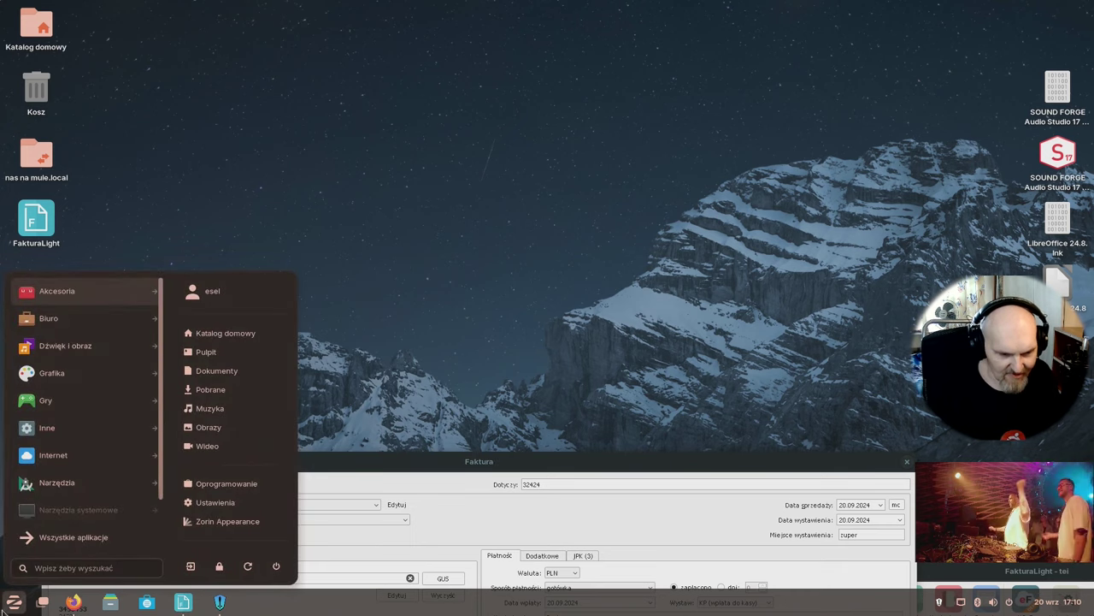
{"action": "left_click", "coordinate": [214, 519]}
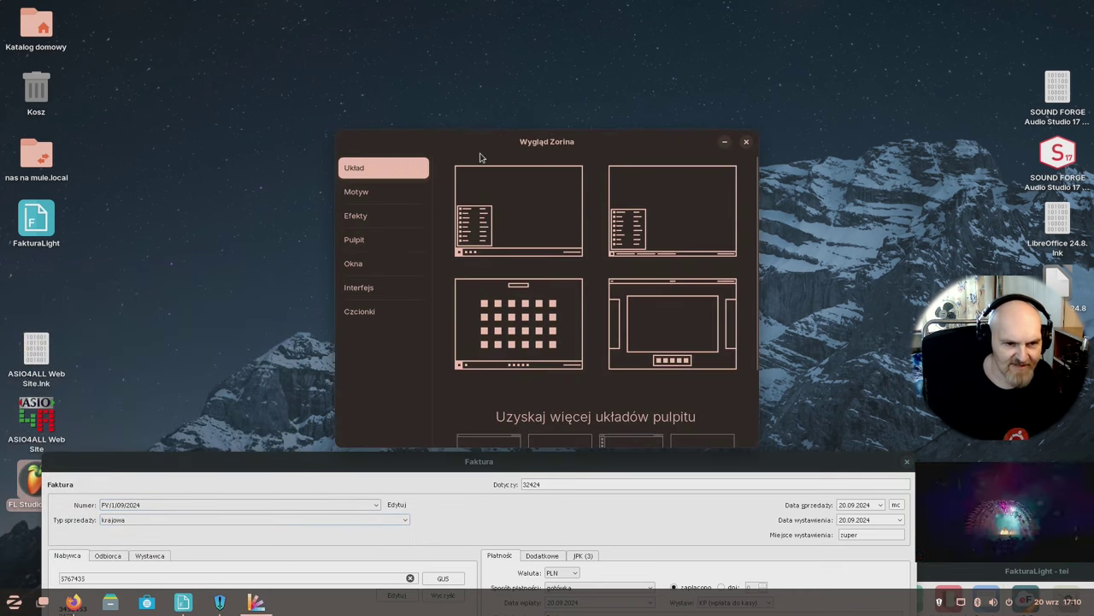
{"action": "left_click_drag", "start_coordinate": [487, 148], "coordinate": [435, 68]}
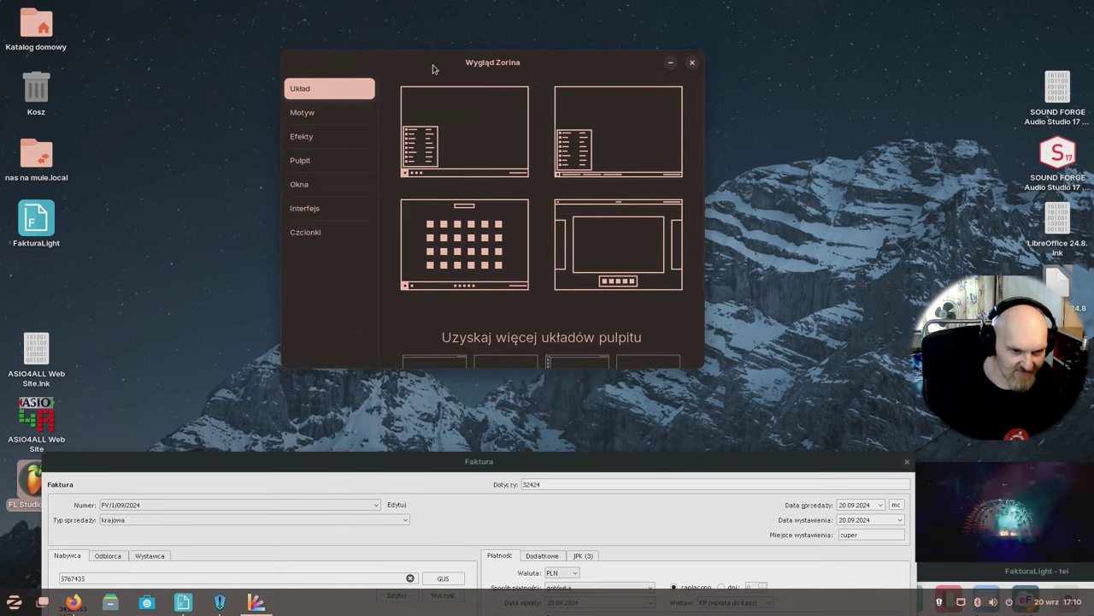
{"action": "scroll", "coordinate": [443, 187], "scroll_direction": "down", "scroll_amount": 3}
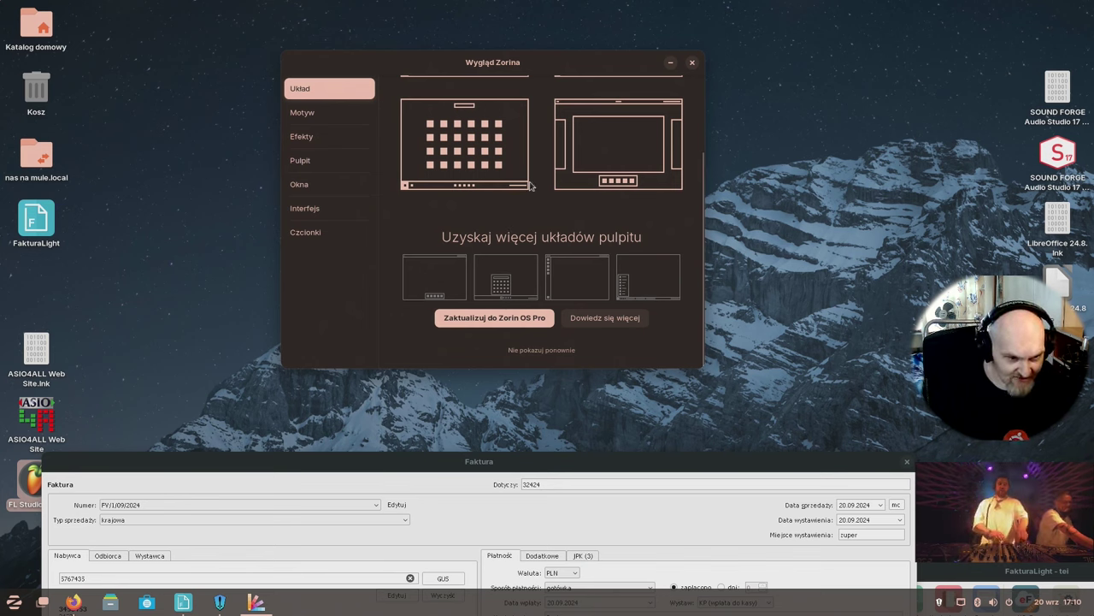
Try the red accent colour in the Zorin theme, set it to purple and check it in the start menu
{"action": "left_click", "coordinate": [302, 112]}
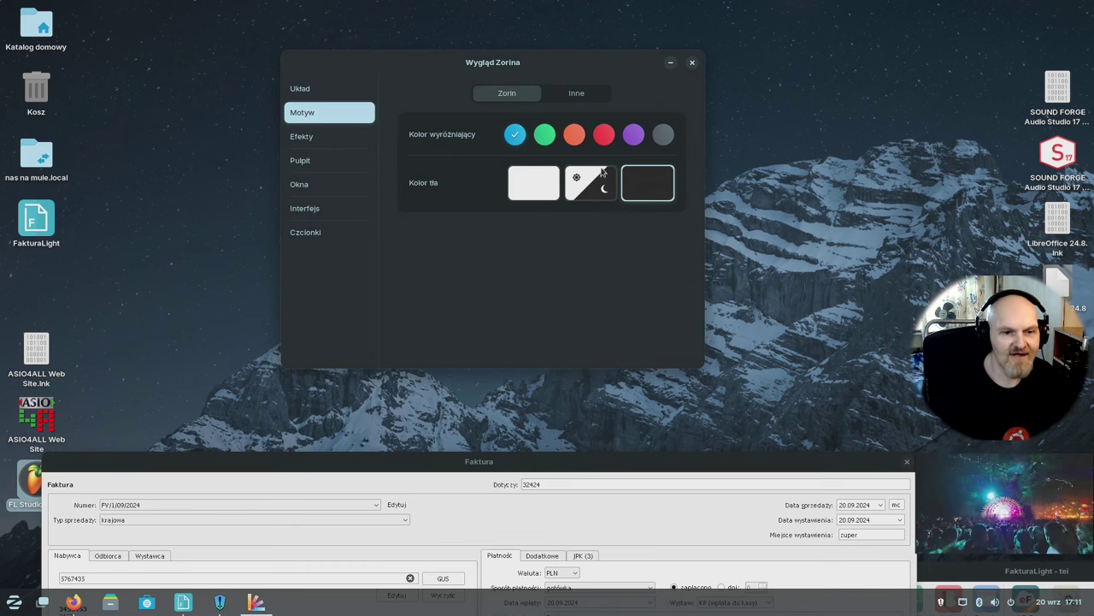
{"action": "left_click", "coordinate": [605, 137]}
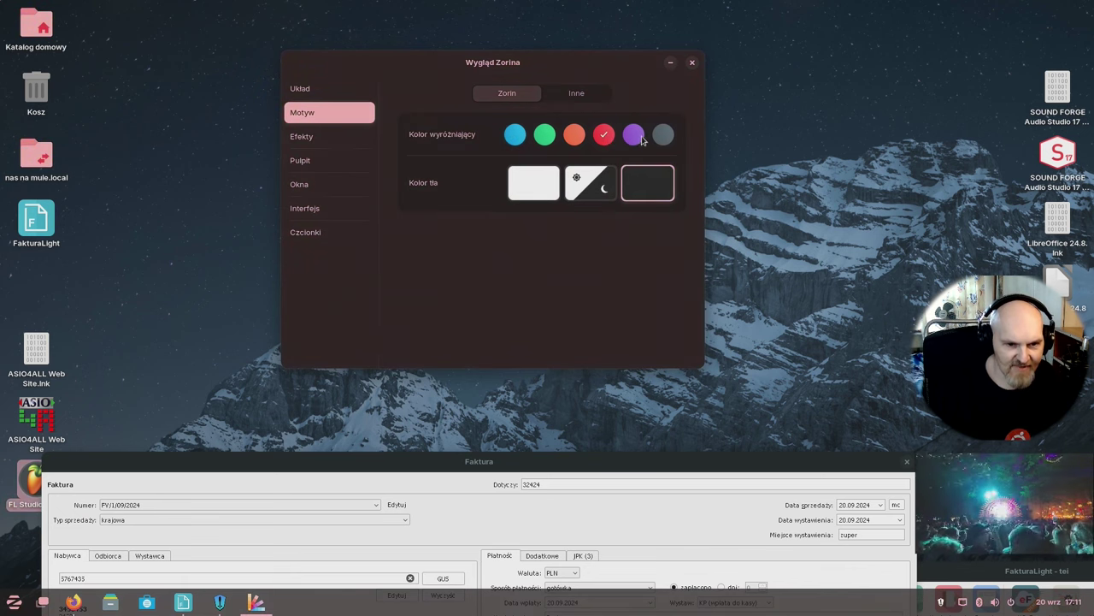
{"action": "left_click", "coordinate": [634, 135]}
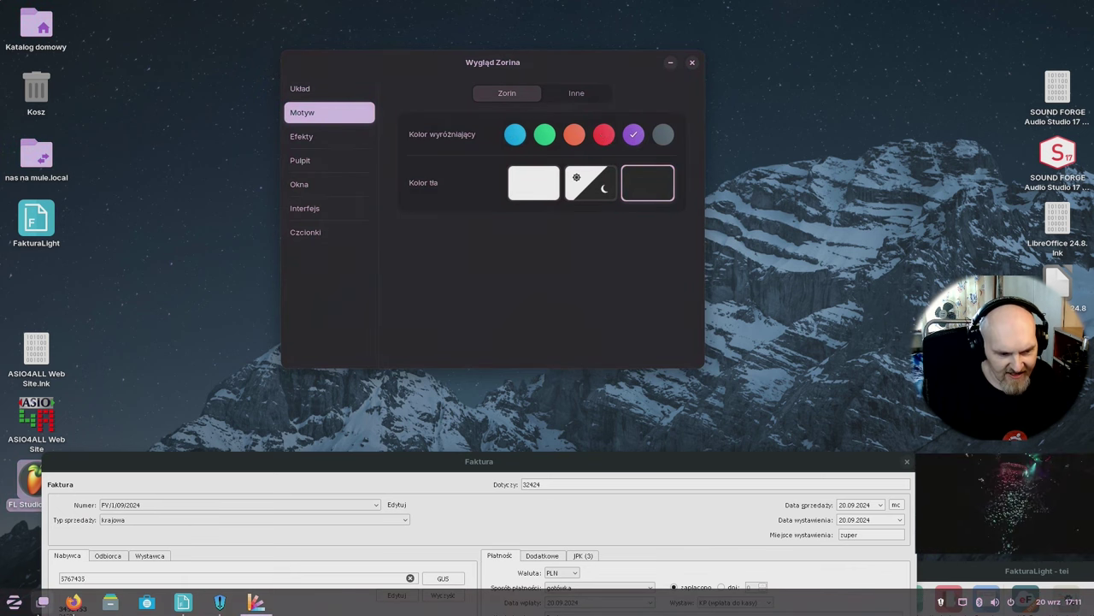
{"action": "left_click", "coordinate": [4, 609]}
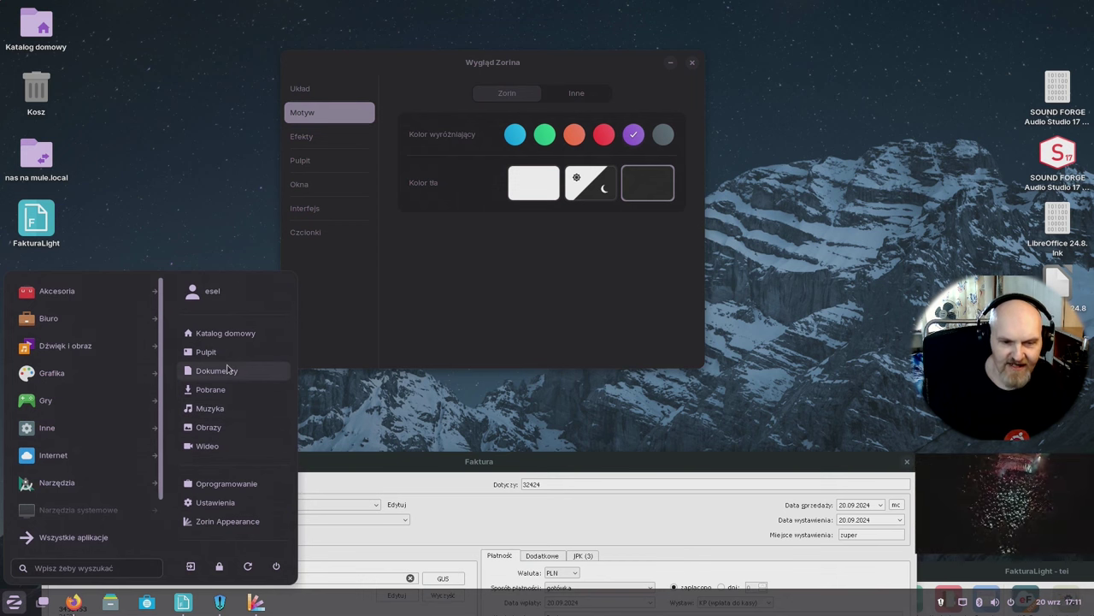
{"action": "left_click", "coordinate": [497, 313]}
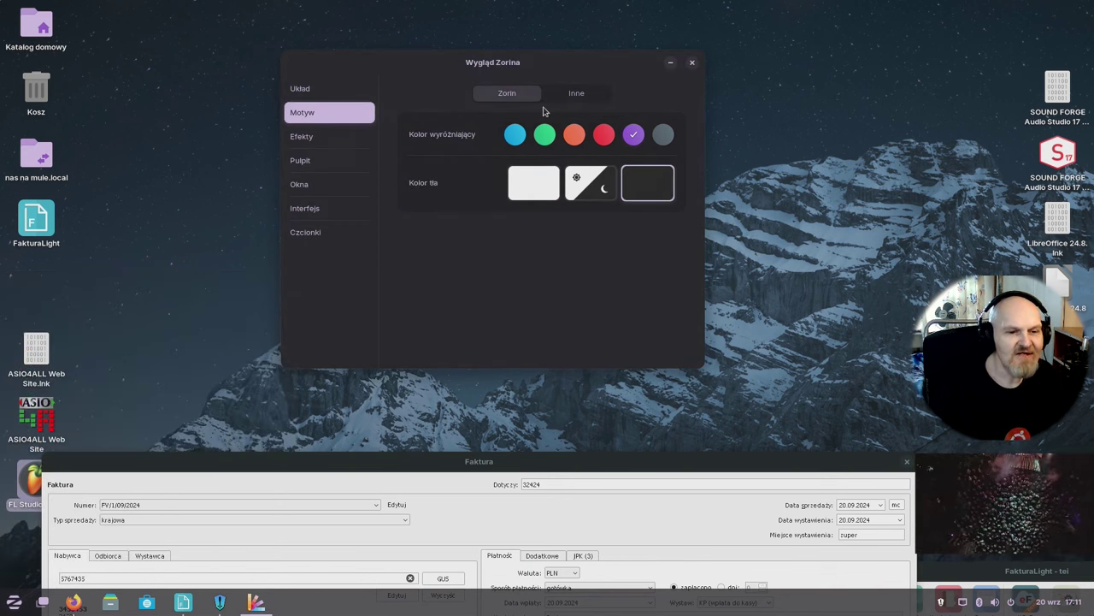
Open the other theme settings, view the available application themes and set the icon theme to Hicolor
{"action": "left_click", "coordinate": [577, 94]}
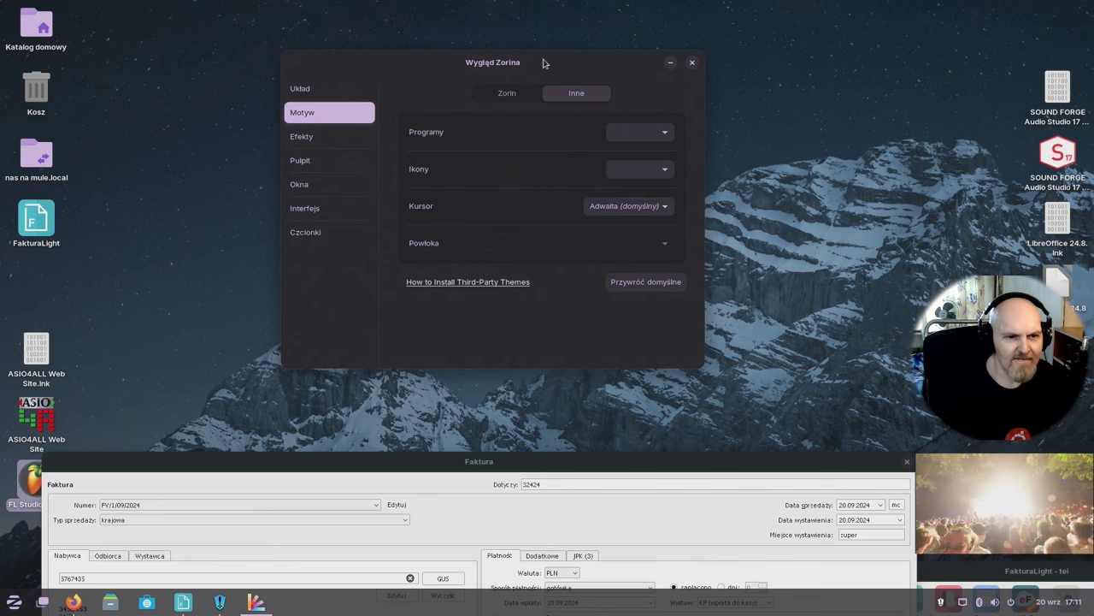
{"action": "left_click_drag", "start_coordinate": [544, 64], "coordinate": [563, 68]}
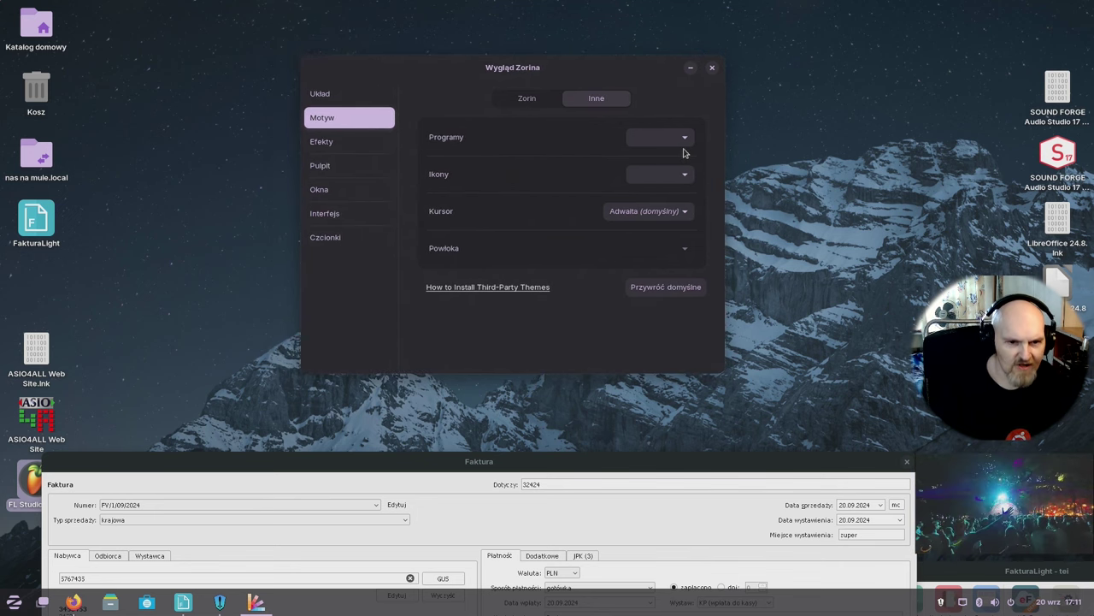
{"action": "left_click", "coordinate": [682, 147]}
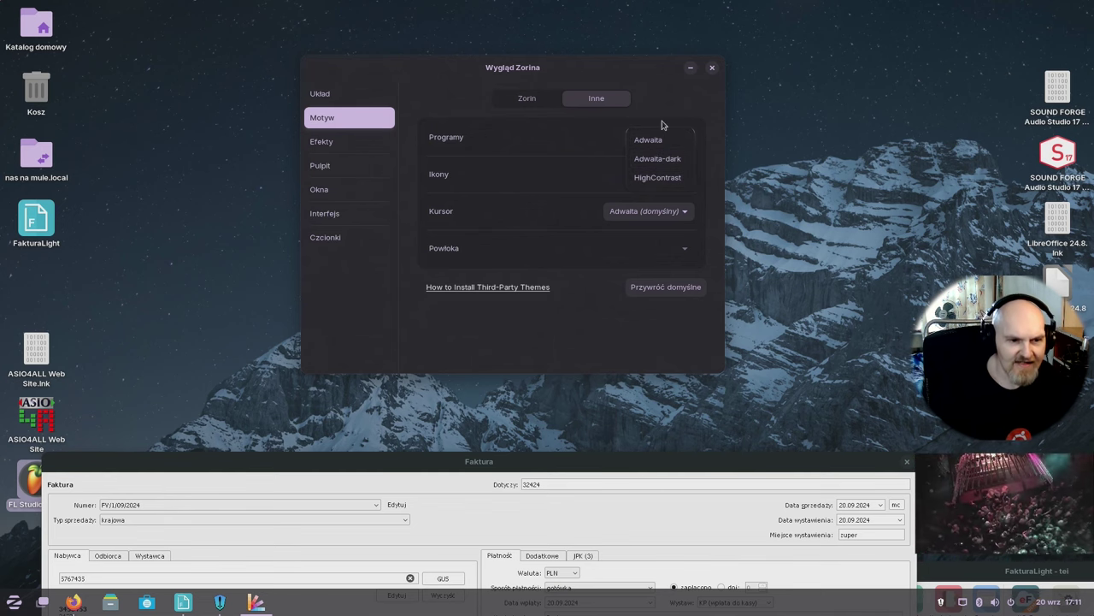
{"action": "left_click", "coordinate": [635, 80]}
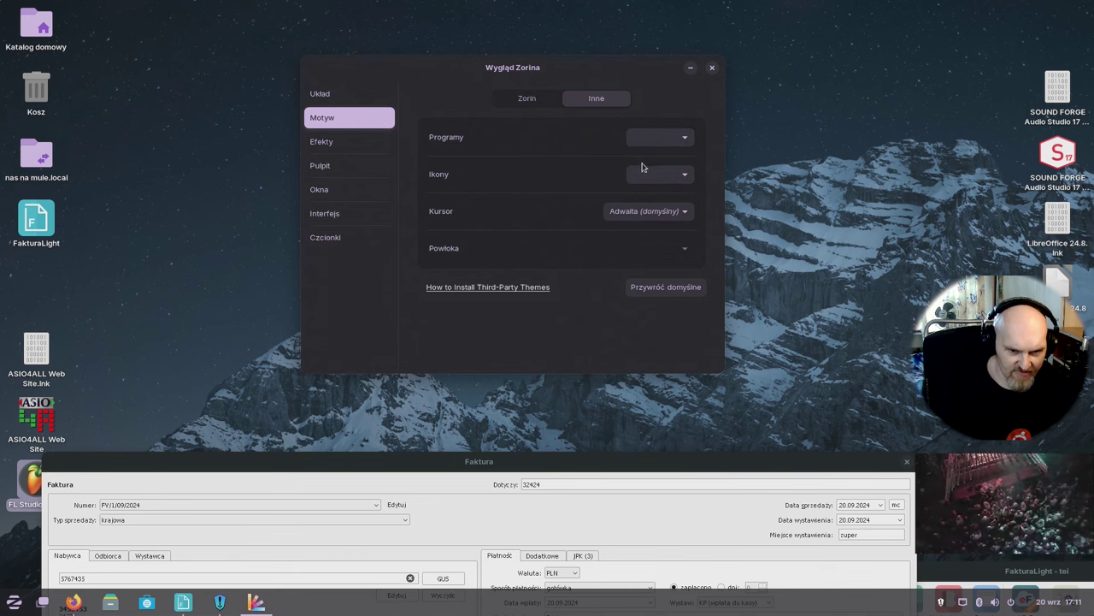
{"action": "left_click", "coordinate": [642, 173]}
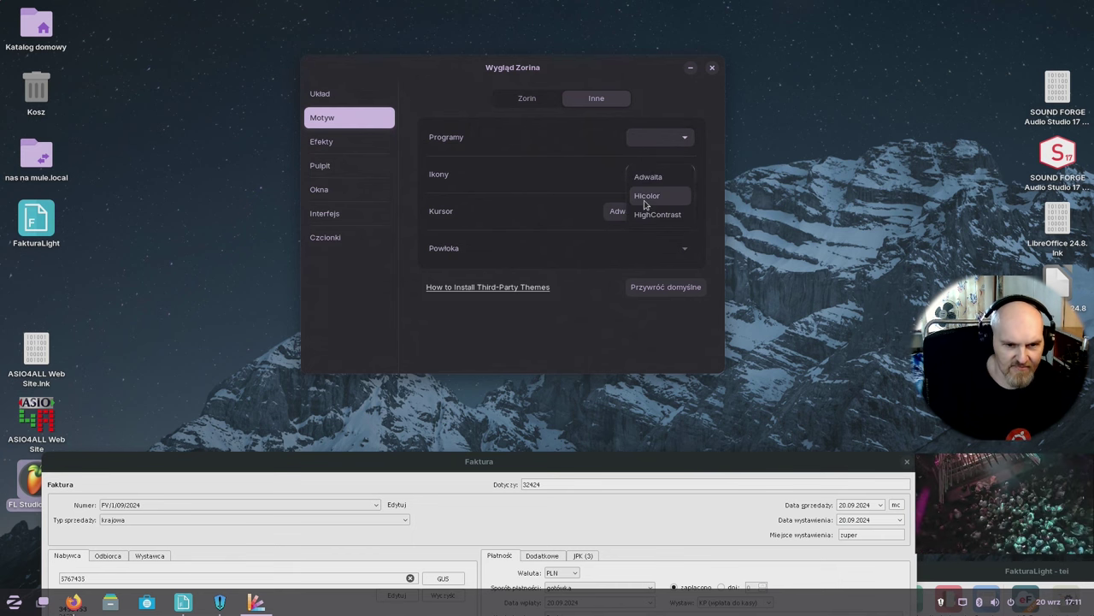
{"action": "left_click", "coordinate": [645, 198]}
Try the Adwaita application theme, switch applications to Adwaita-dark and set the icon theme to HighContrast
{"action": "left_click", "coordinate": [660, 142]}
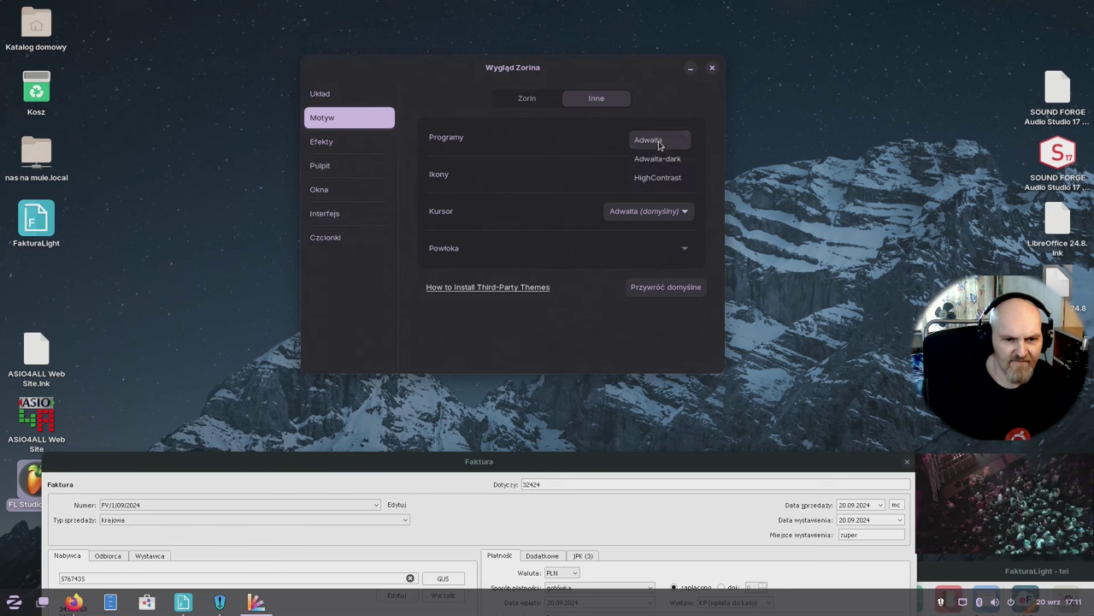
{"action": "left_click", "coordinate": [659, 142]}
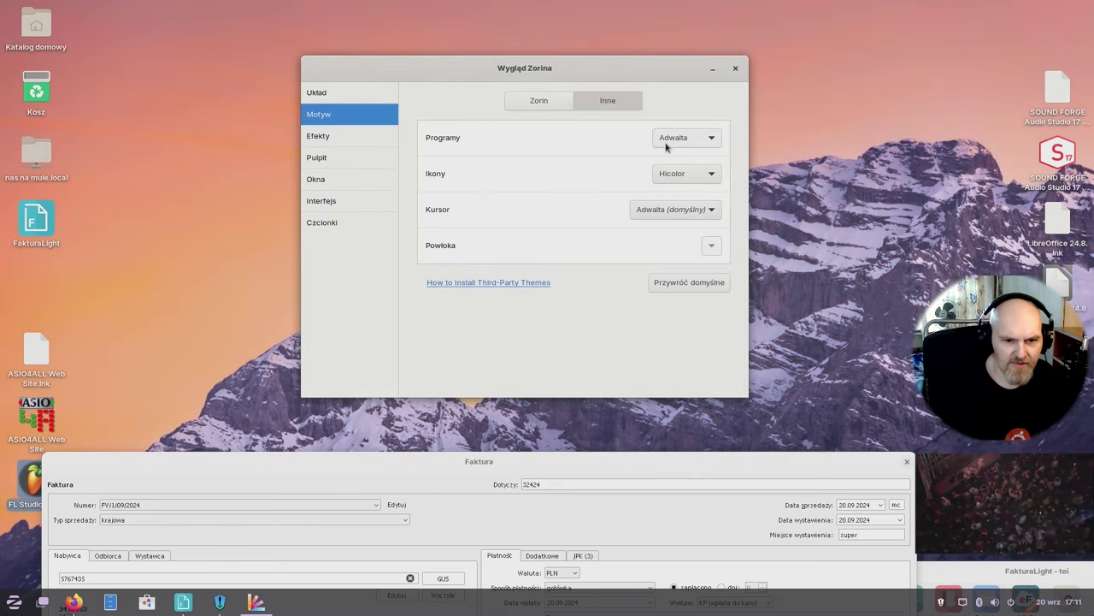
{"action": "left_click", "coordinate": [665, 142]}
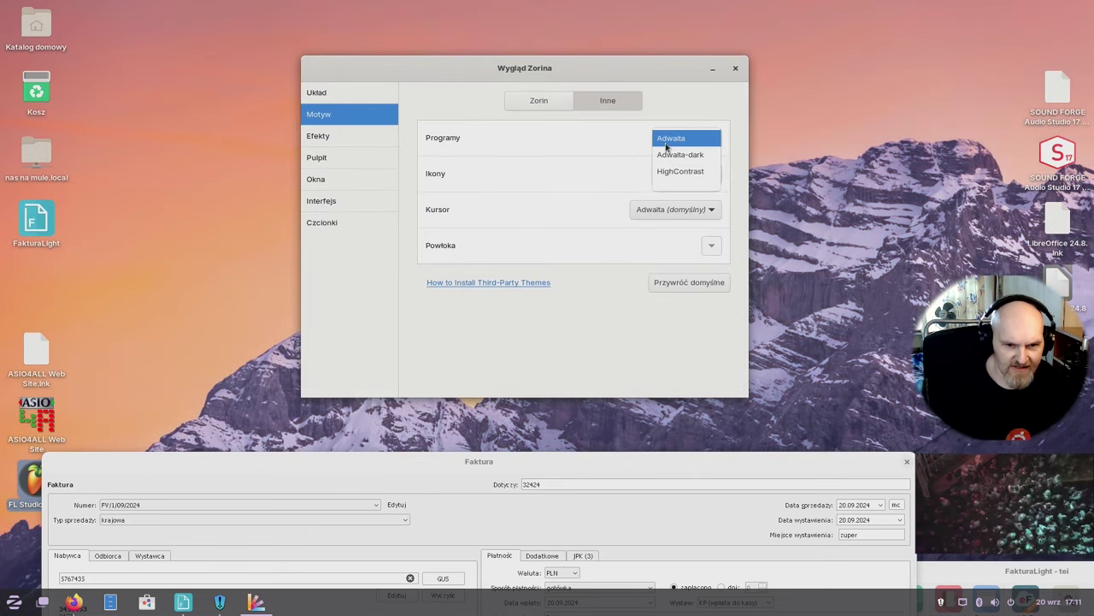
{"action": "left_click", "coordinate": [671, 154]}
{"action": "left_click", "coordinate": [673, 176]}
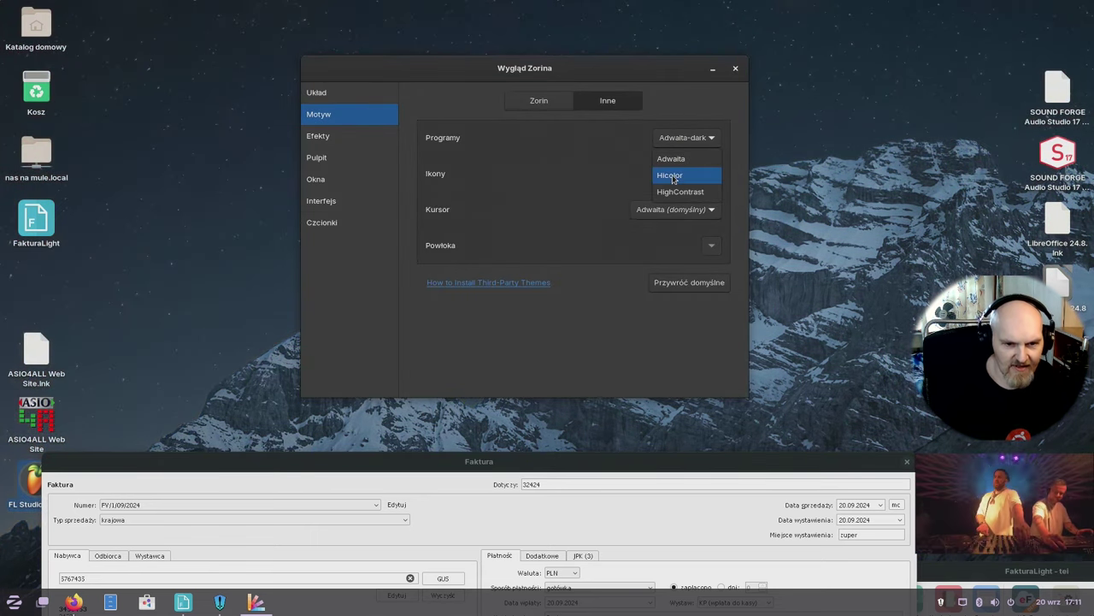
{"action": "left_click", "coordinate": [674, 191]}
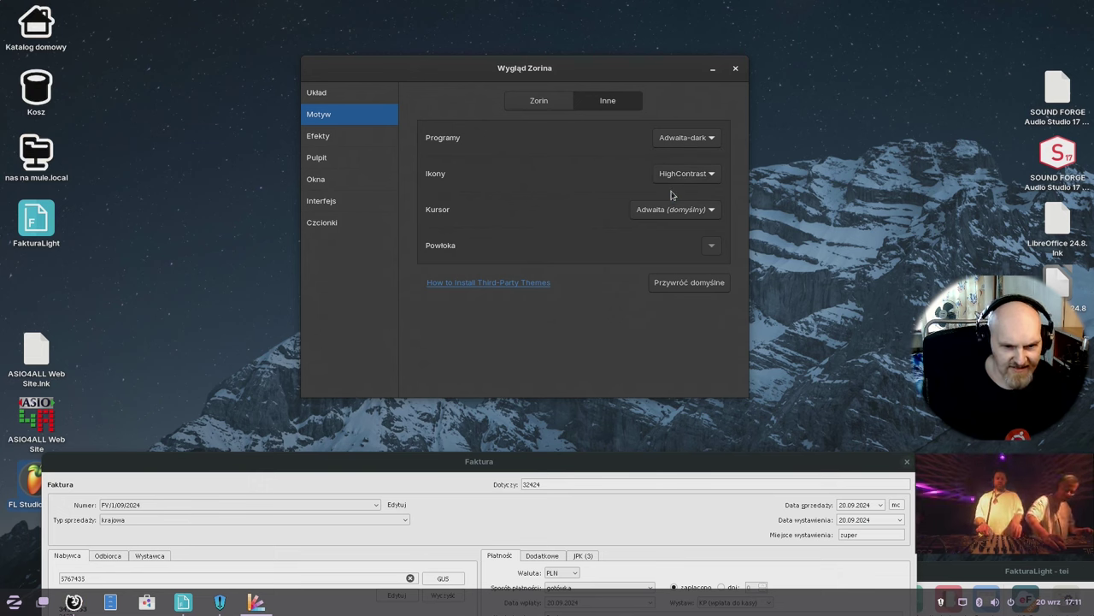
Try the Redglass, Whiteglass and Handhelds cursor themes and return the cursor to the default Adwaita
{"action": "left_click", "coordinate": [670, 210]}
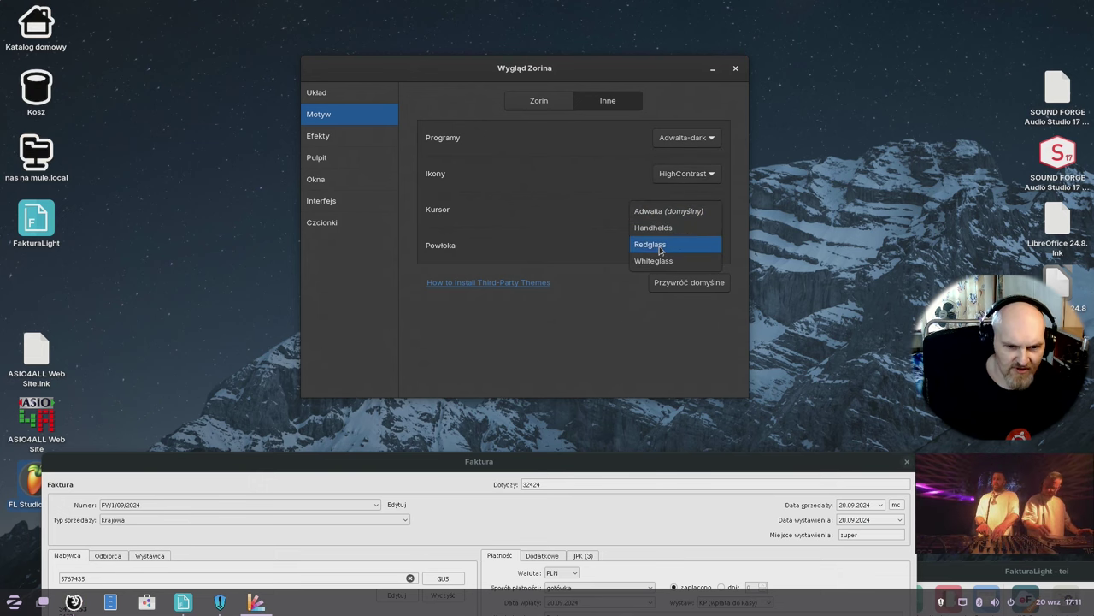
{"action": "left_click", "coordinate": [659, 245]}
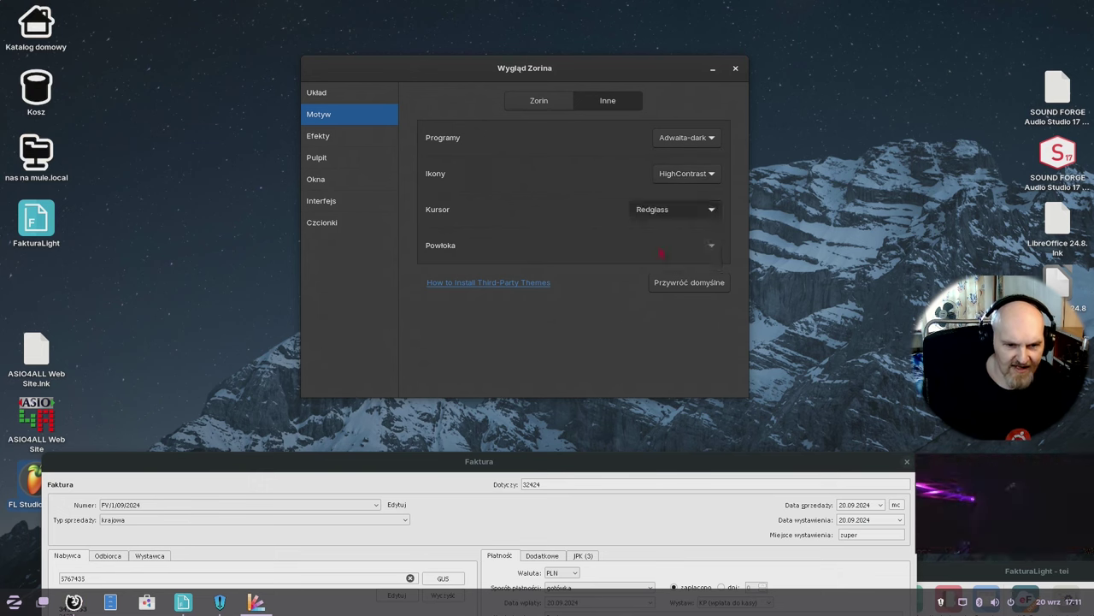
{"action": "left_click", "coordinate": [682, 213]}
{"action": "left_click", "coordinate": [675, 229]}
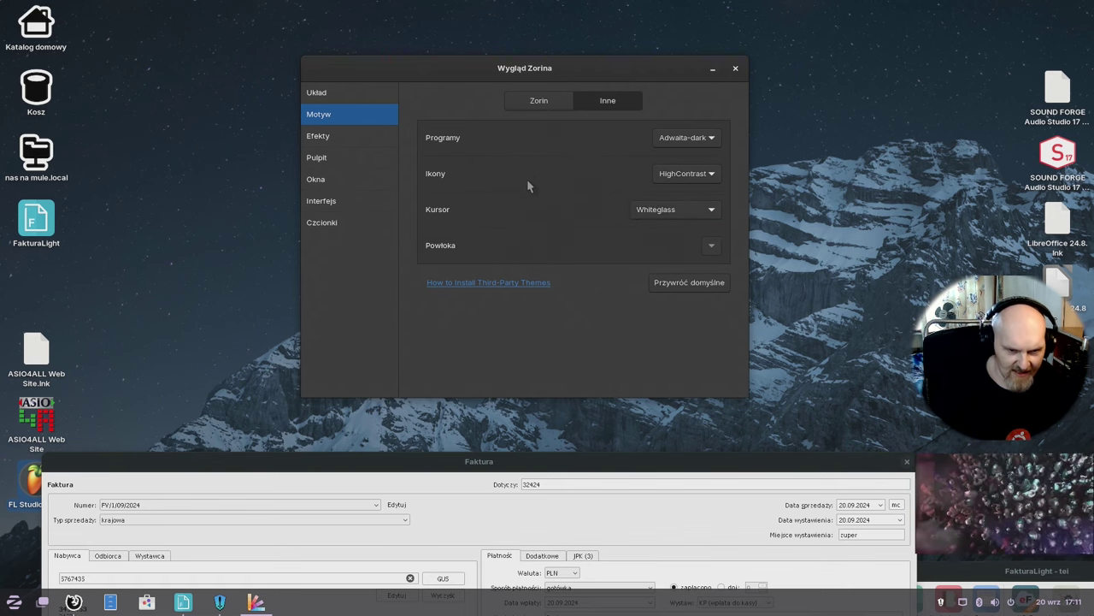
{"action": "left_click", "coordinate": [673, 209]}
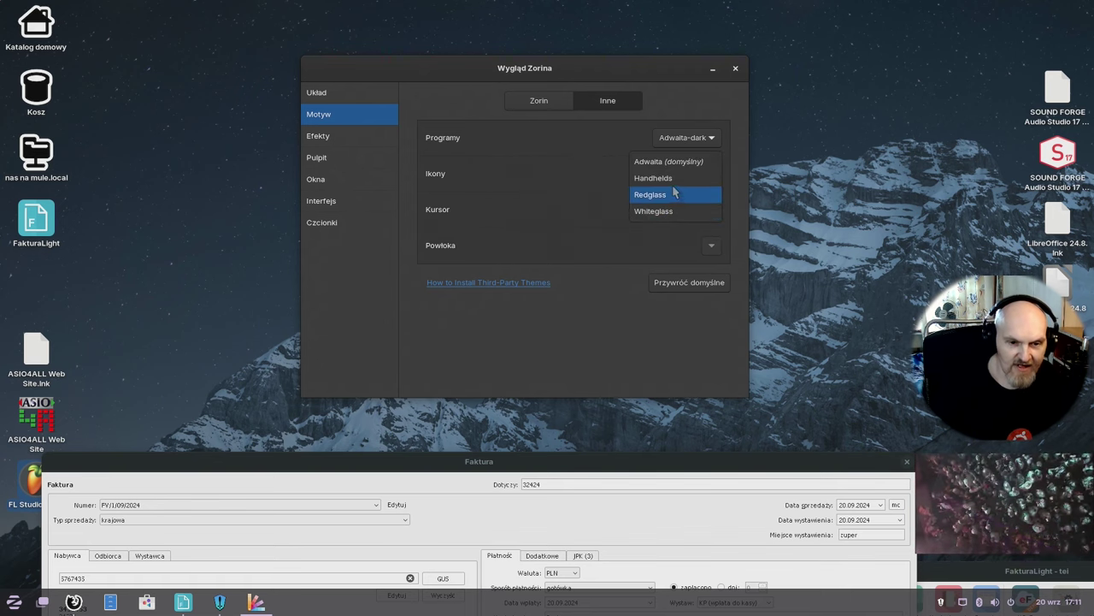
{"action": "left_click", "coordinate": [672, 178]}
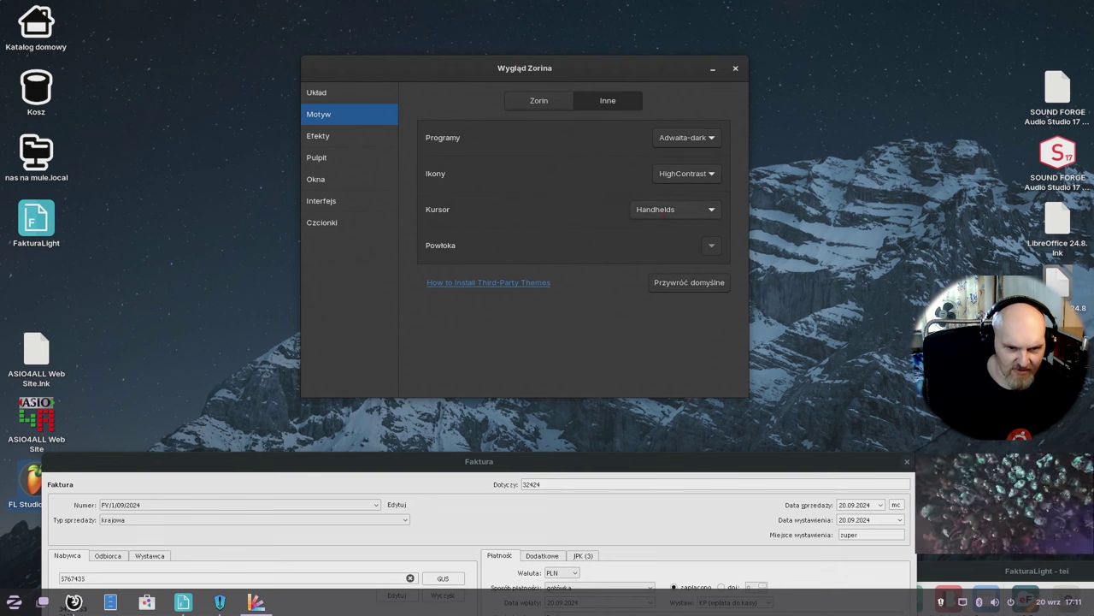
{"action": "left_click", "coordinate": [673, 209]}
{"action": "left_click", "coordinate": [672, 196]}
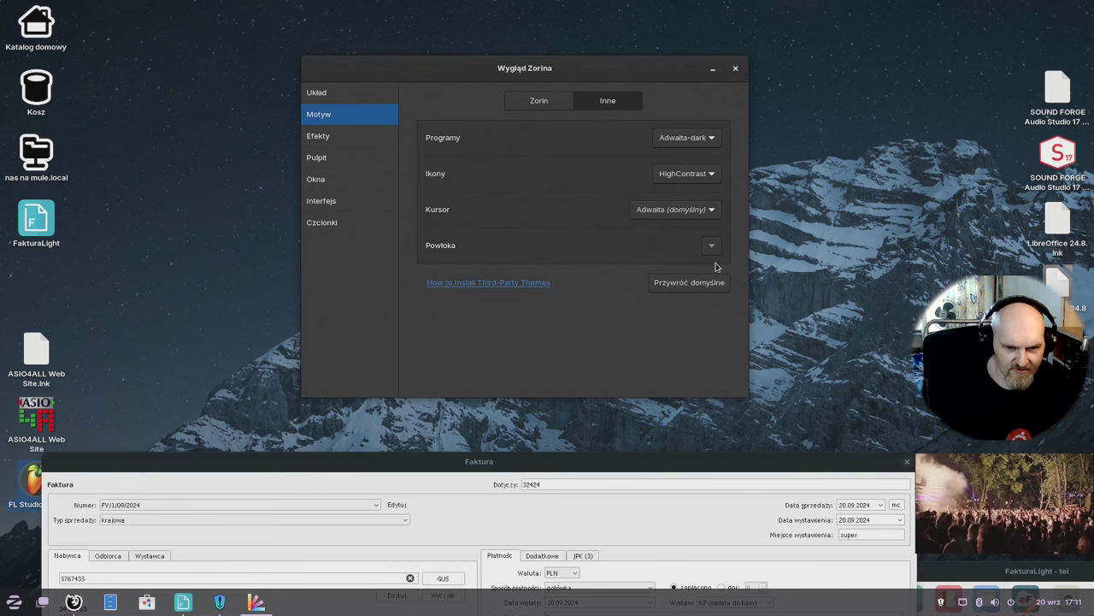
Open the help article on installing third-party themes
{"action": "left_click", "coordinate": [510, 284]}
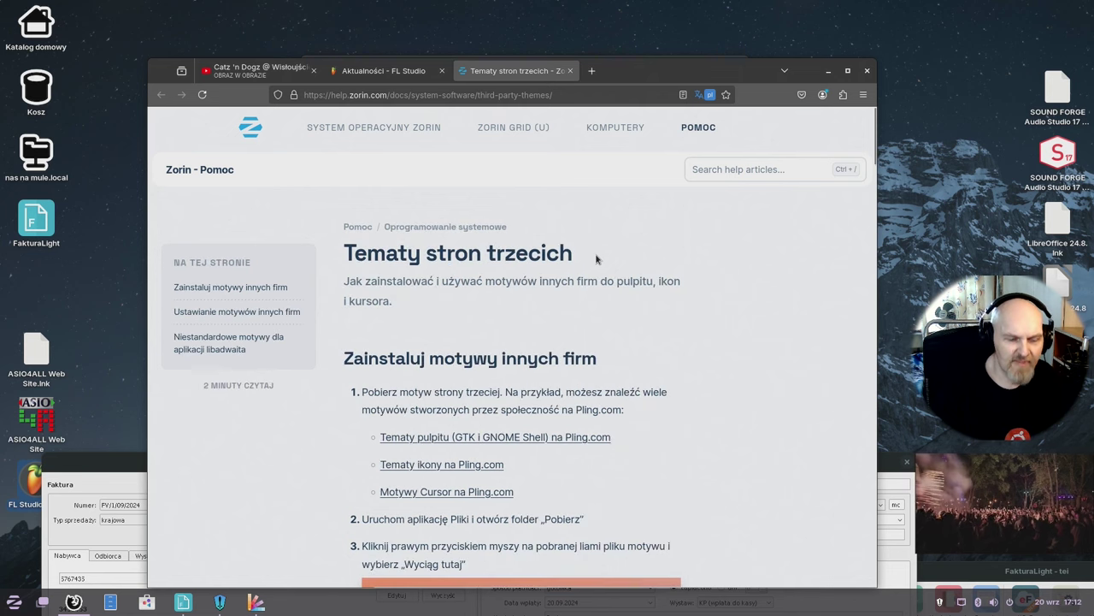
Read through the third-party theme installation steps in the help article and minimize the browser
{"action": "scroll", "coordinate": [671, 265], "scroll_direction": "down", "scroll_amount": 3}
{"action": "scroll", "coordinate": [669, 267], "scroll_direction": "down", "scroll_amount": 1}
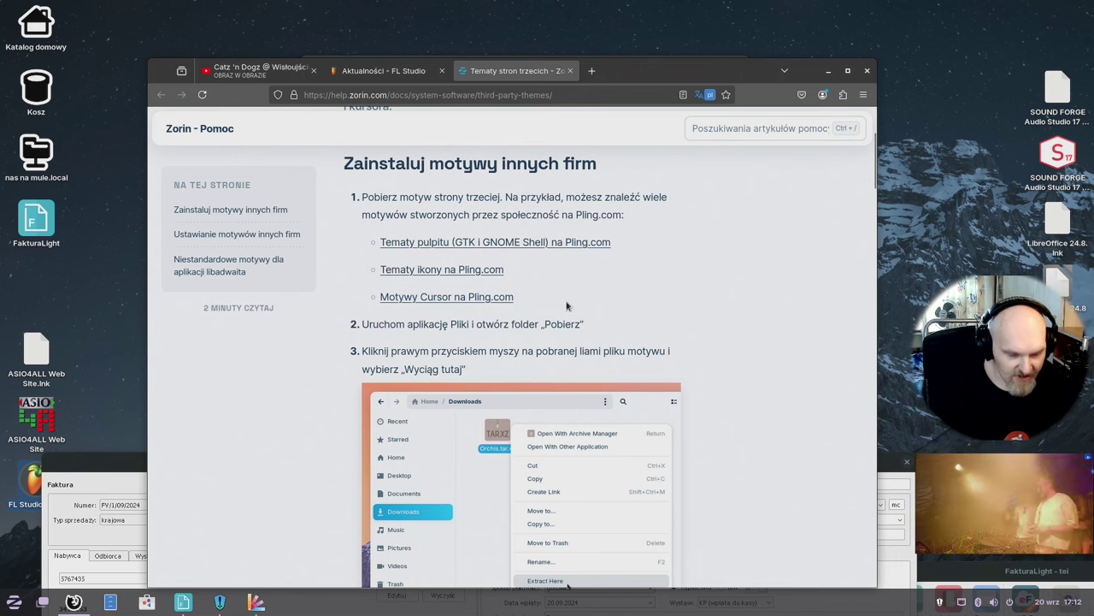
{"action": "scroll", "coordinate": [633, 316], "scroll_direction": "down", "scroll_amount": 5}
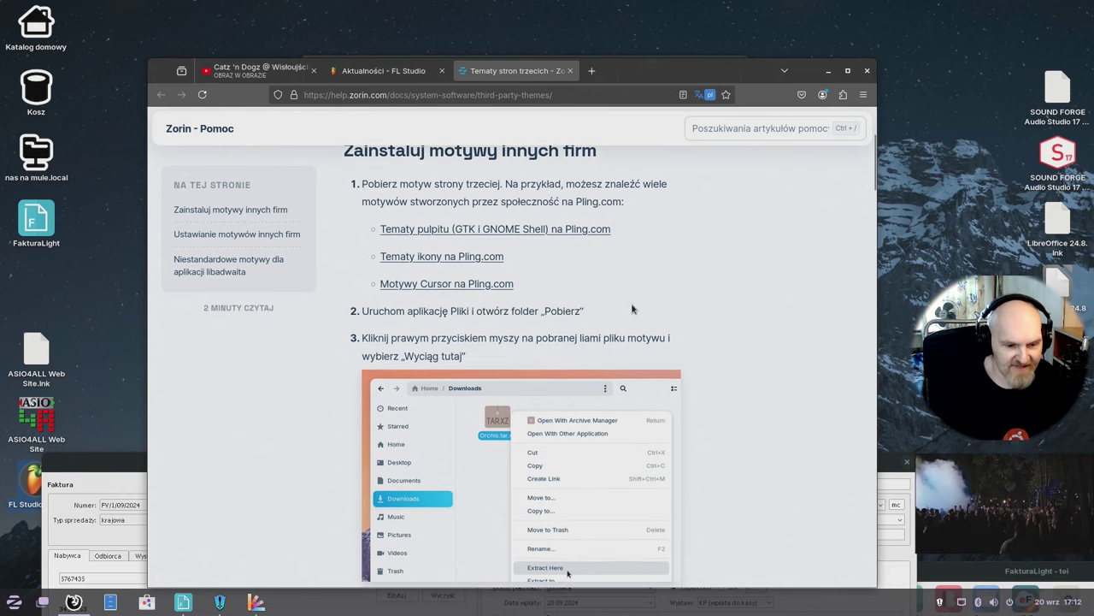
{"action": "scroll", "coordinate": [616, 349], "scroll_direction": "down", "scroll_amount": 5}
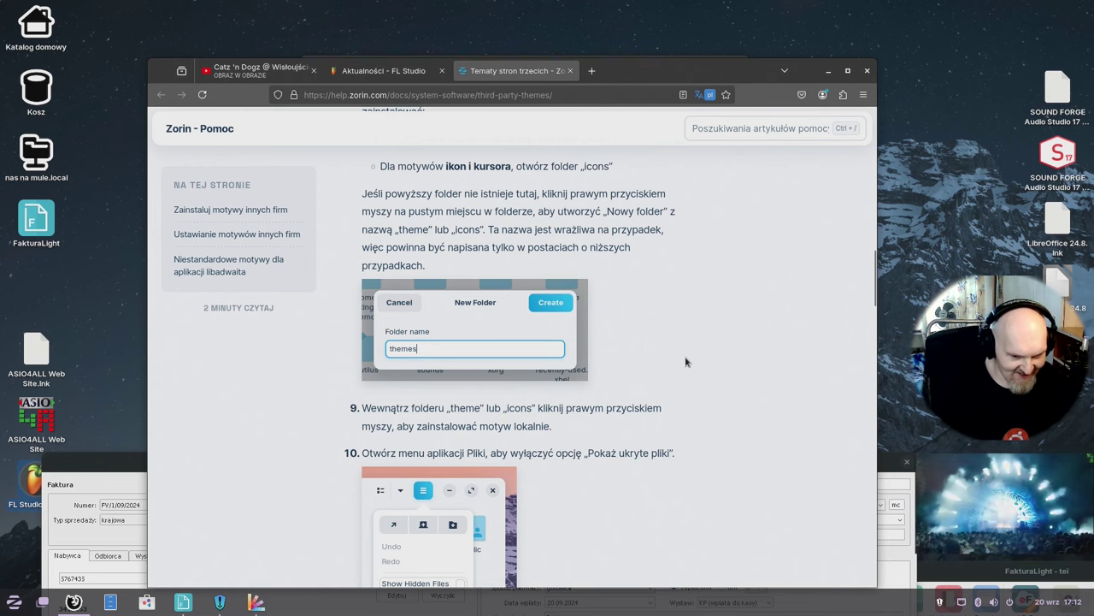
{"action": "scroll", "coordinate": [675, 368], "scroll_direction": "down", "scroll_amount": 5}
{"action": "scroll", "coordinate": [666, 376], "scroll_direction": "up", "scroll_amount": 10}
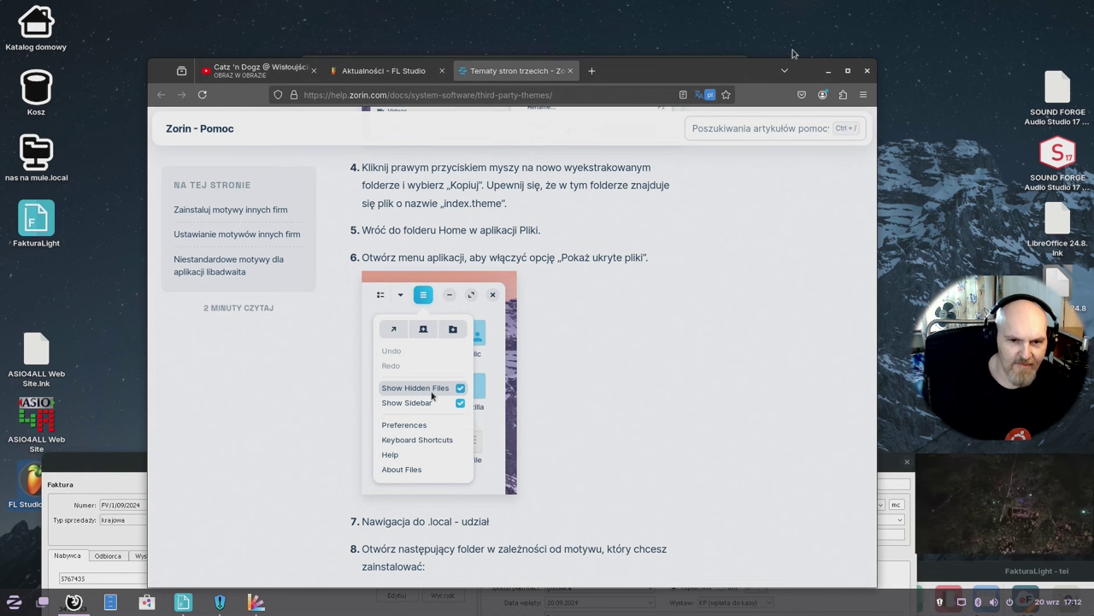
{"action": "left_click", "coordinate": [828, 72]}
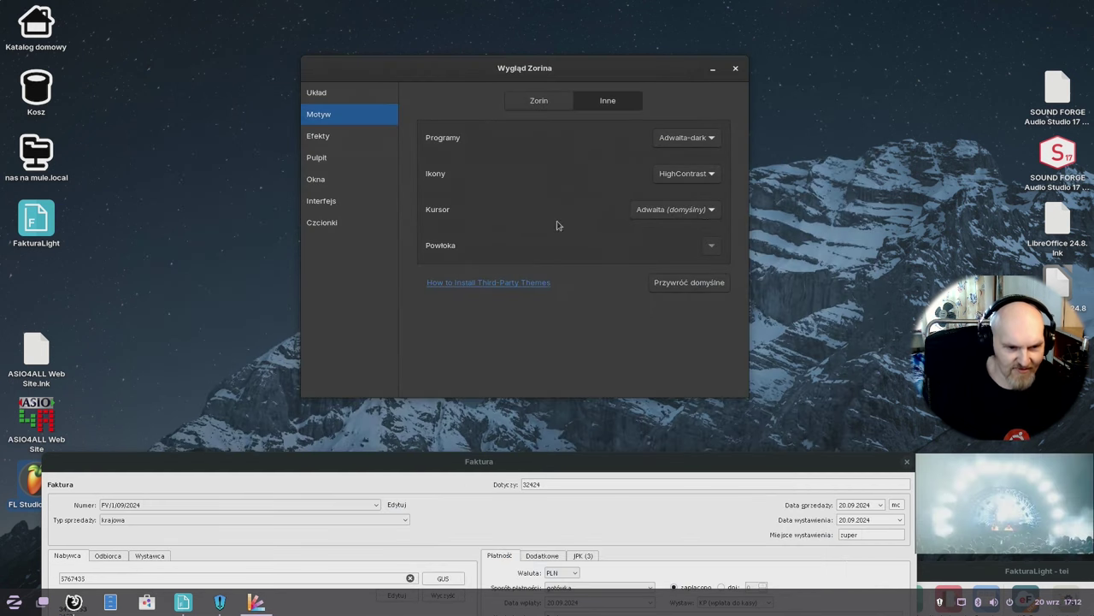
In the effects settings, try jelly mode by moving the window, turn it back off and disable the desktop cube
{"action": "left_click", "coordinate": [365, 138]}
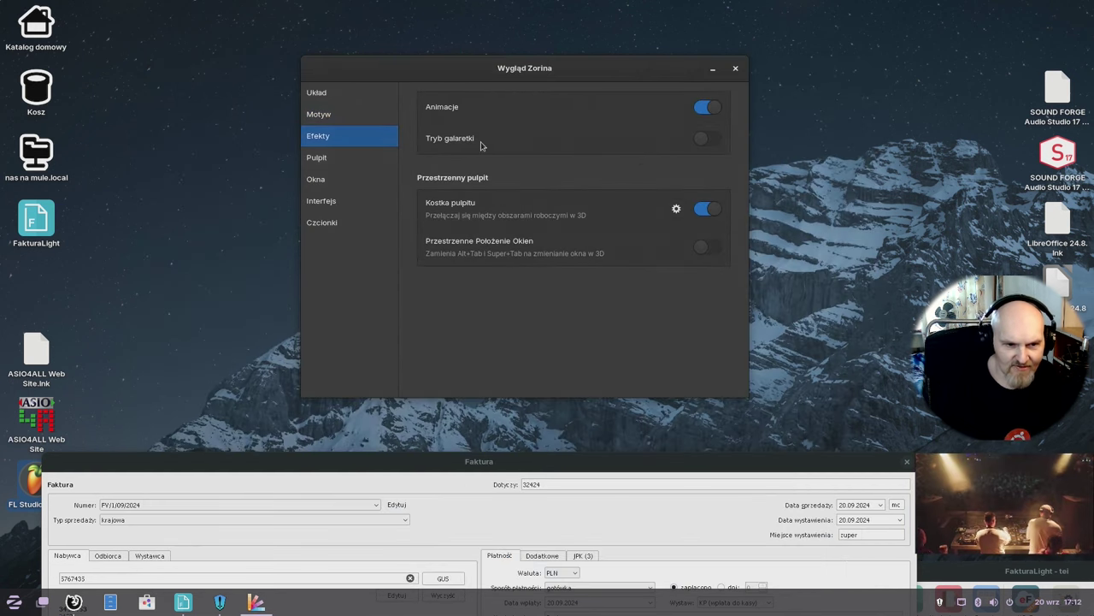
{"action": "left_click", "coordinate": [701, 139]}
{"action": "mouse_move", "coordinate": [596, 76]}
{"action": "left_mouse_down"}
{"action": "mouse_move", "coordinate": [532, 67]}
{"action": "mouse_move", "coordinate": [684, 98]}
{"action": "mouse_move", "coordinate": [570, 85]}
{"action": "mouse_move", "coordinate": [676, 78]}
{"action": "mouse_move", "coordinate": [596, 79]}
{"action": "left_mouse_up"}
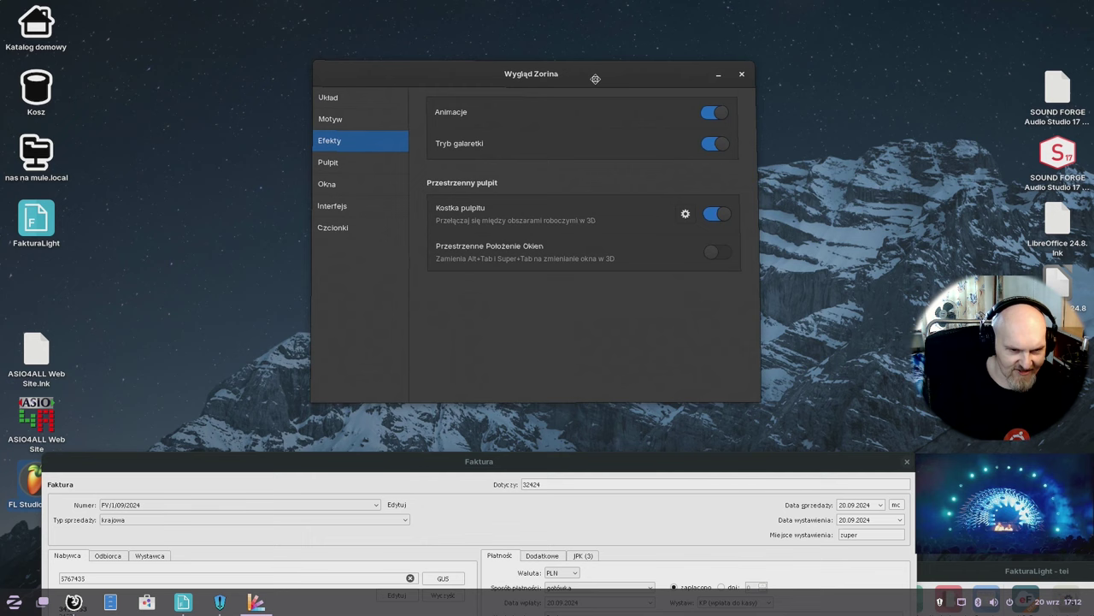
{"action": "left_click", "coordinate": [706, 147]}
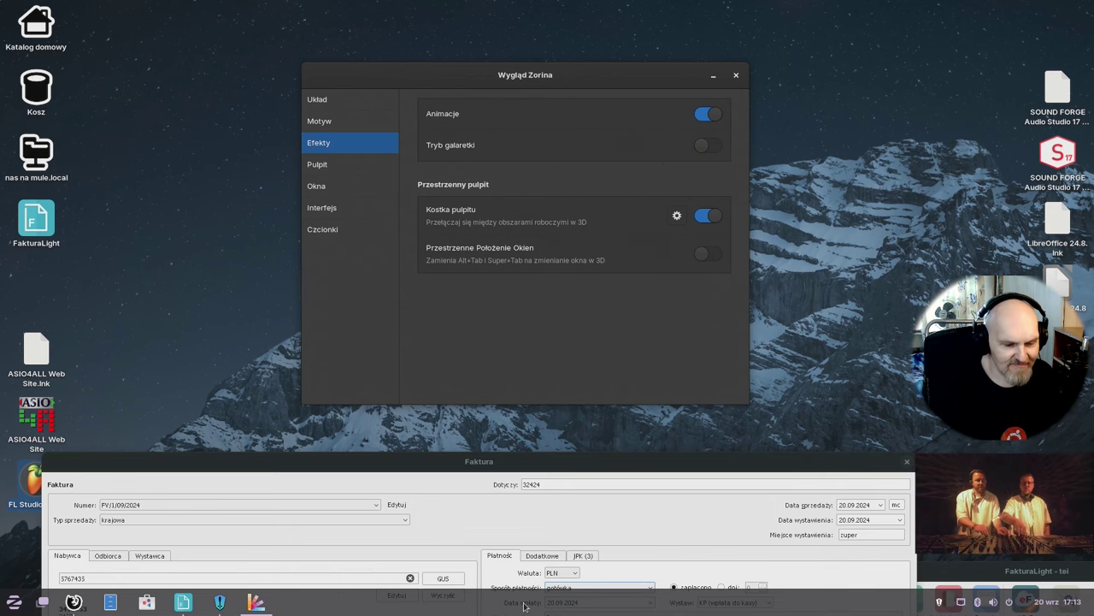
{"action": "left_click_drag", "start_coordinate": [545, 605], "coordinate": [734, 199]}
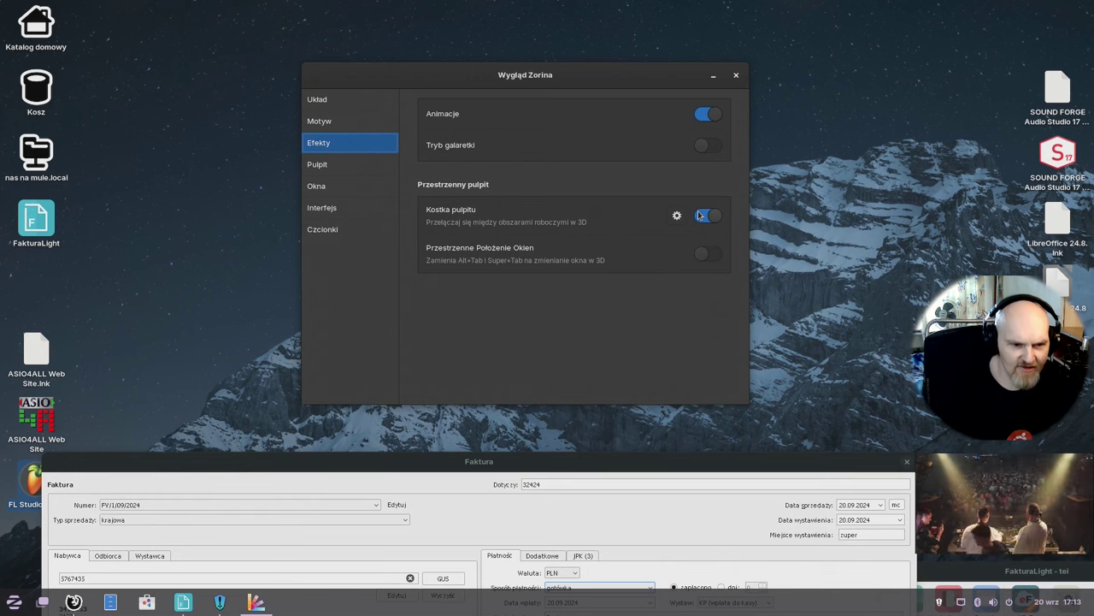
{"action": "left_click", "coordinate": [706, 215]}
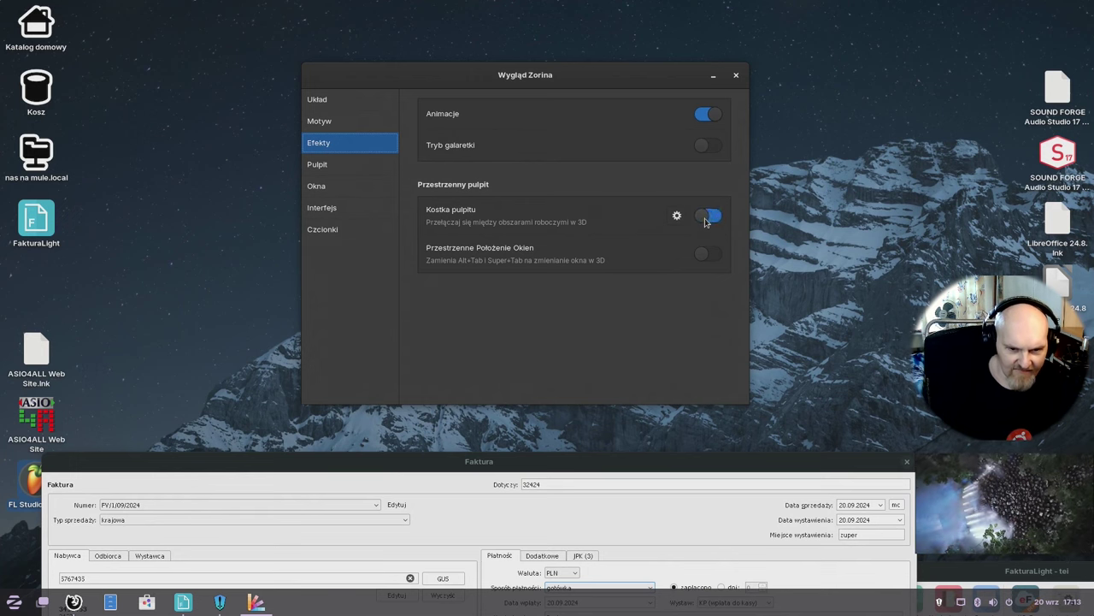
In the window settings, try centred placement for new windows, restore Rozszerz and keep Super as the window action key
{"action": "left_click", "coordinate": [336, 189]}
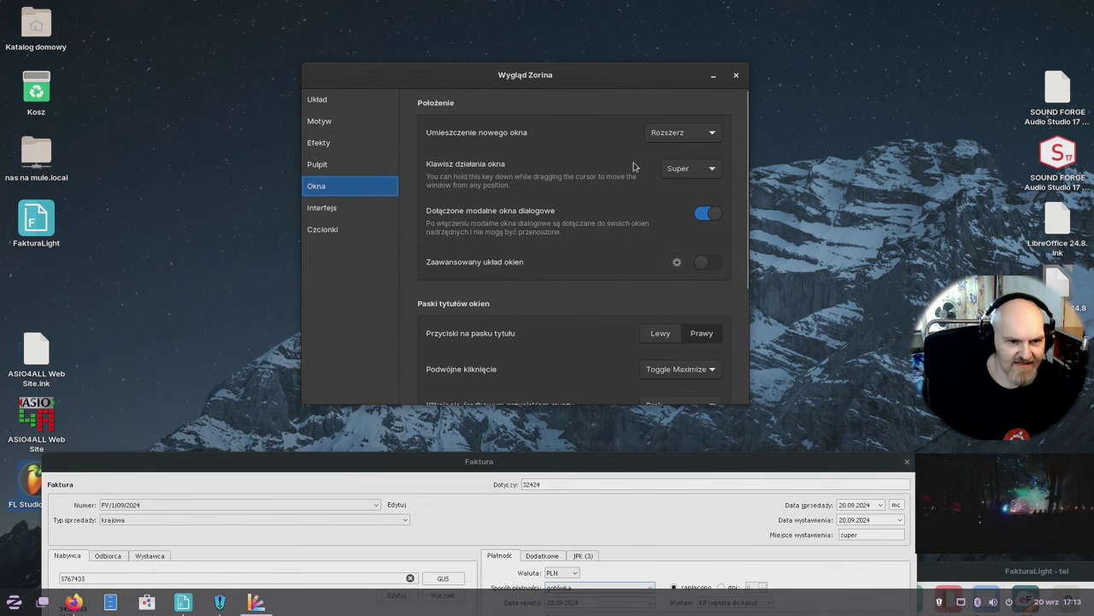
{"action": "left_click", "coordinate": [684, 134]}
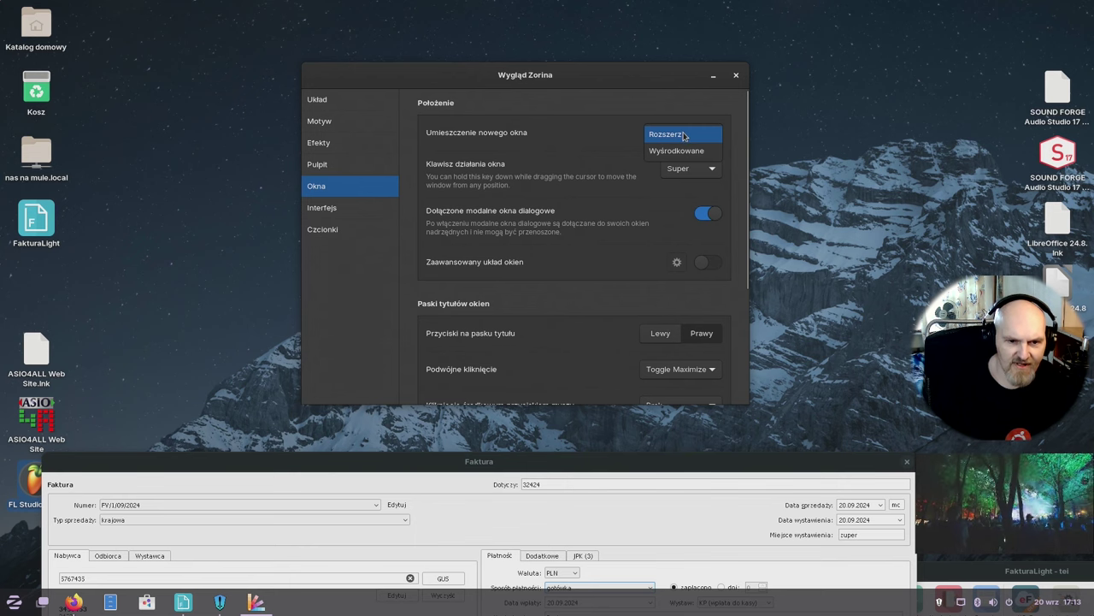
{"action": "left_click", "coordinate": [677, 150]}
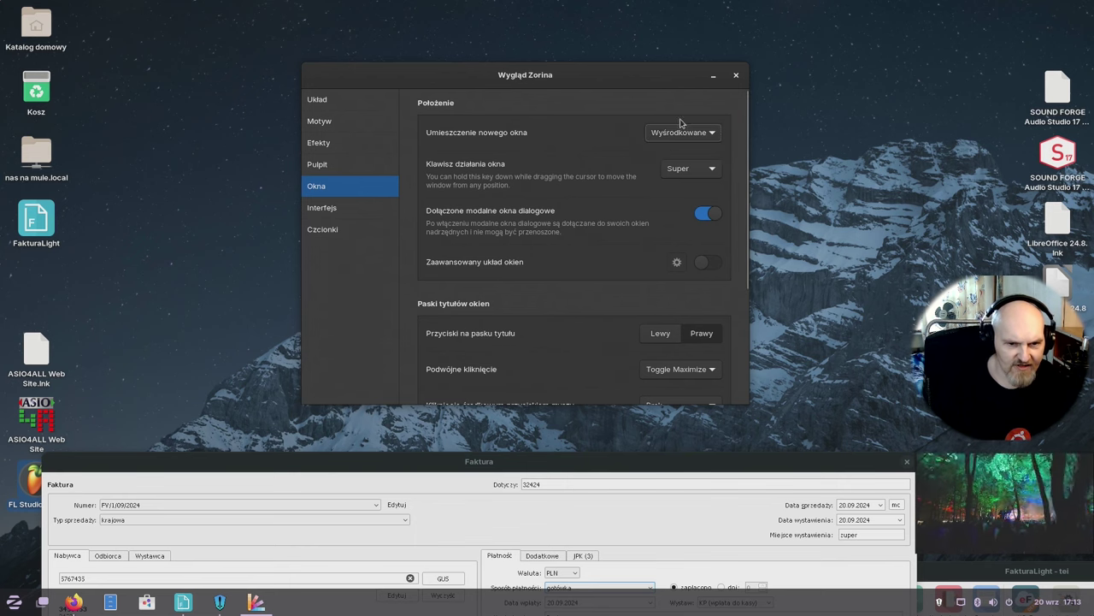
{"action": "left_click", "coordinate": [672, 132]}
{"action": "left_click", "coordinate": [671, 116]}
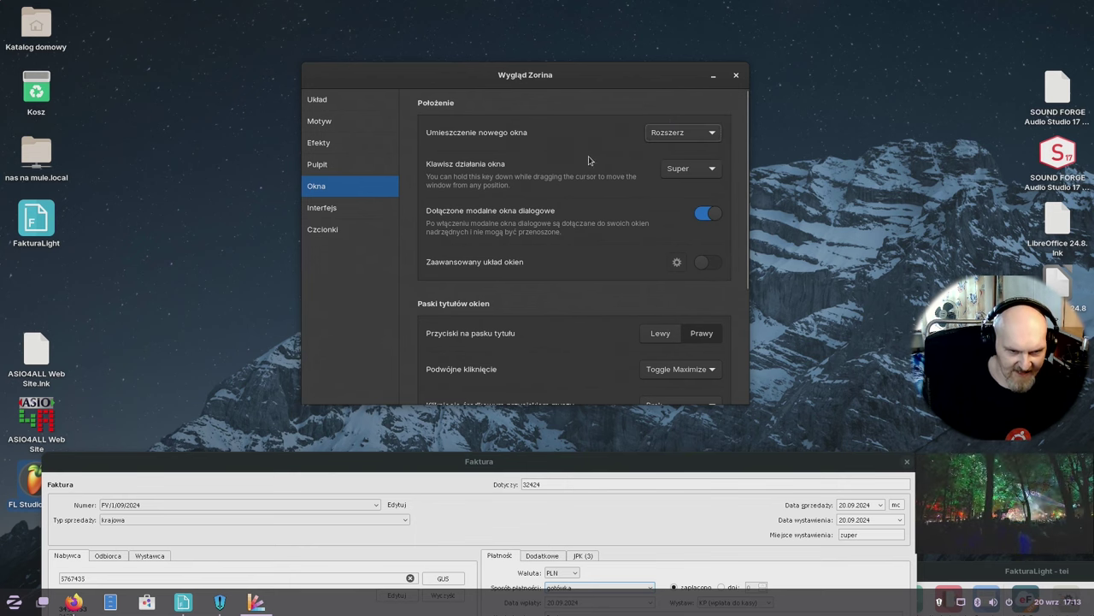
{"action": "left_click", "coordinate": [676, 170]}
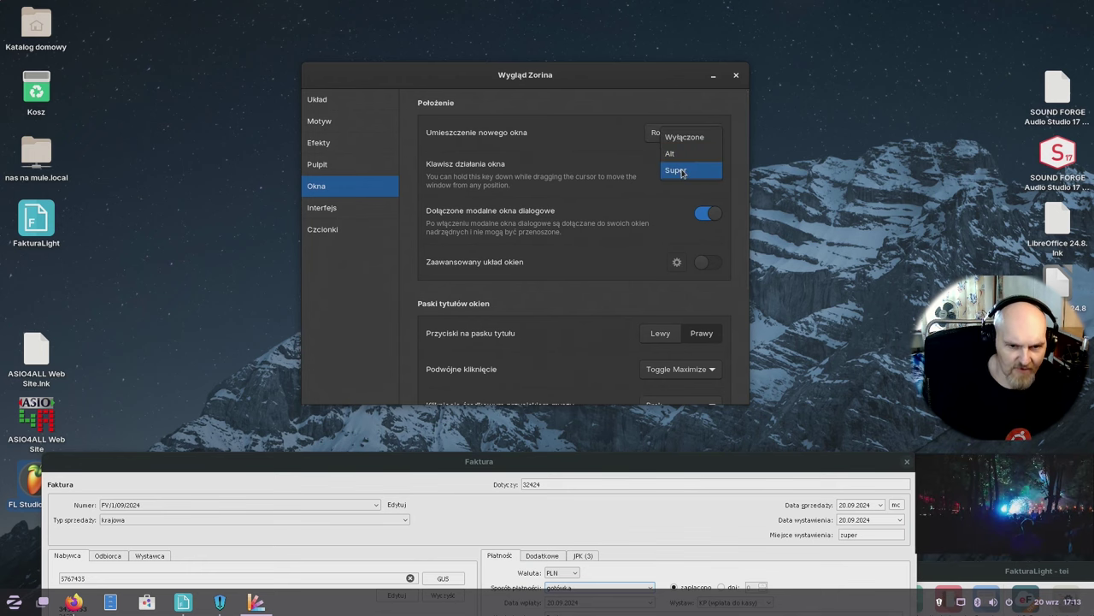
{"action": "left_click", "coordinate": [681, 172]}
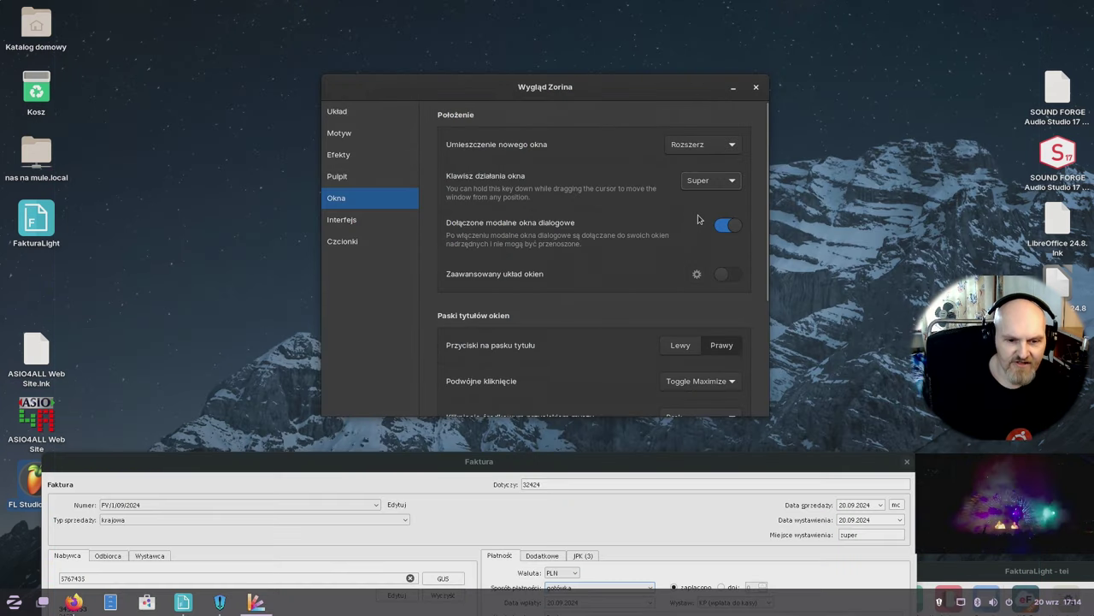
Turn off attached modal dialogs, move the settings window to test it and turn the option back on
{"action": "left_click", "coordinate": [722, 226]}
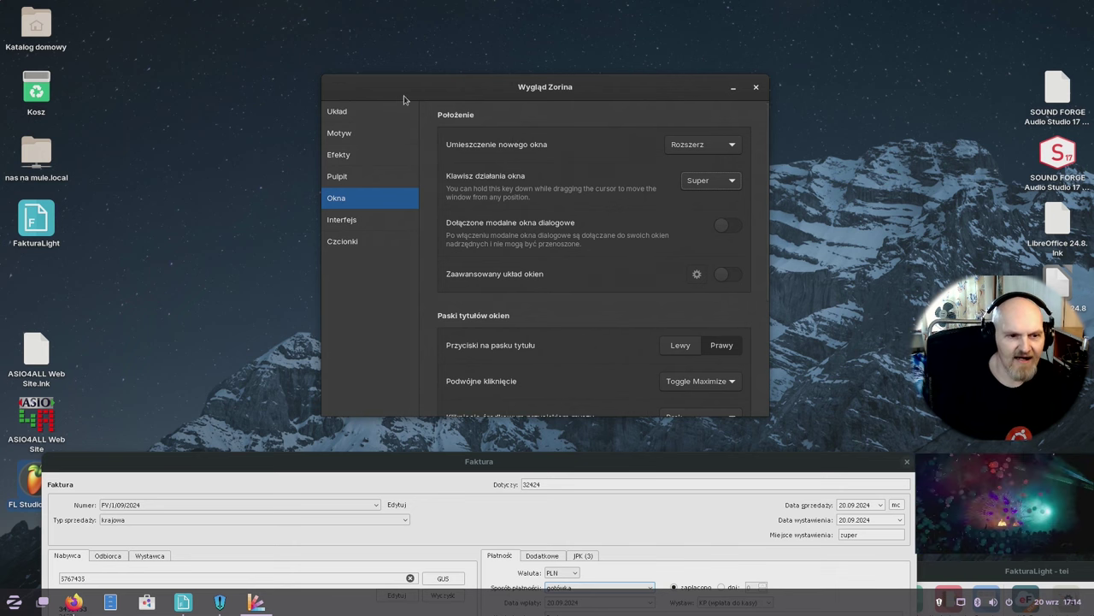
{"action": "left_click_drag", "start_coordinate": [402, 94], "coordinate": [369, 88]}
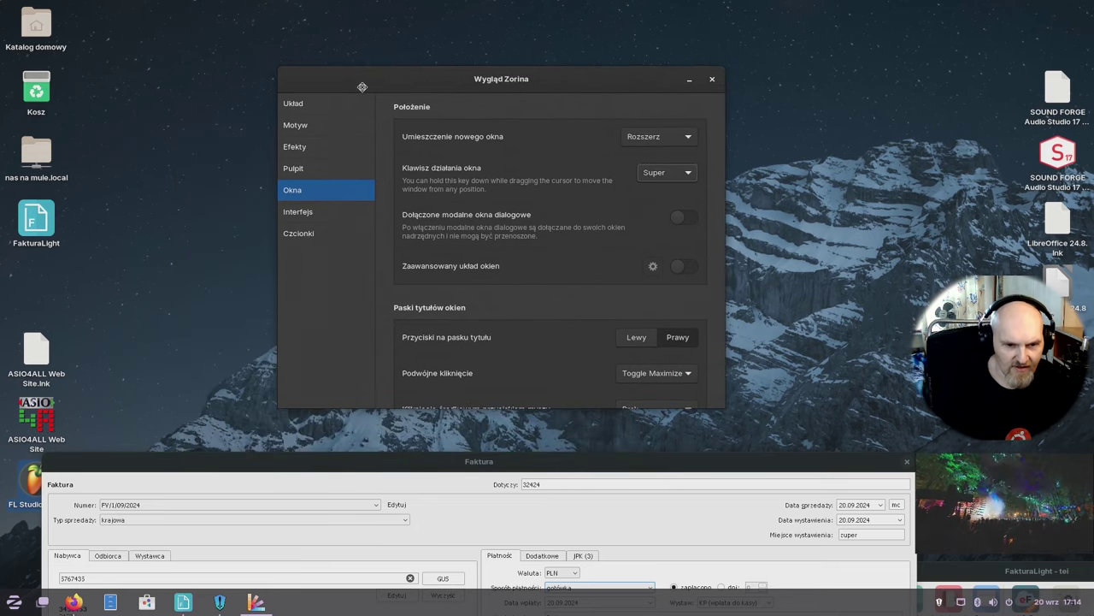
{"action": "left_click", "coordinate": [684, 224]}
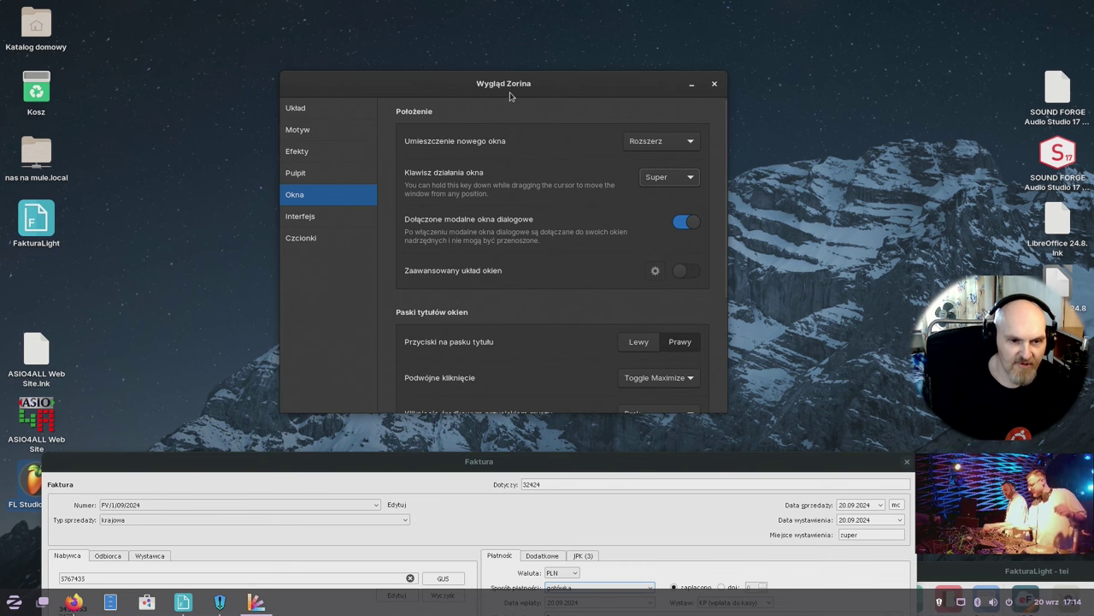
{"action": "left_click_drag", "start_coordinate": [509, 98], "coordinate": [527, 84]}
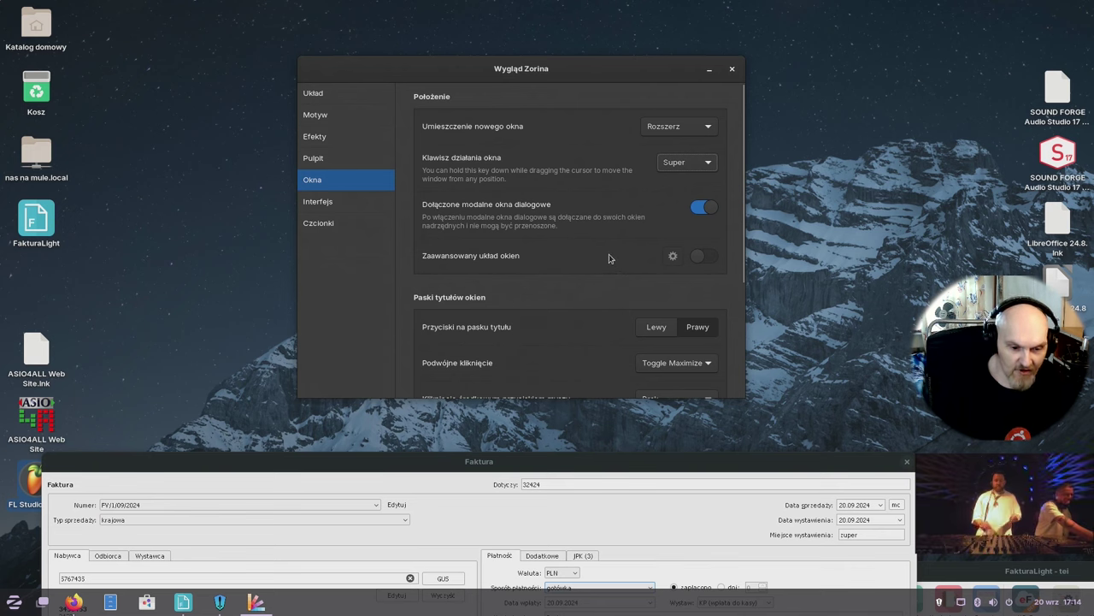
Enable advanced window tiling, view its general options for popups, tile groups and gaps, and close them
{"action": "left_click", "coordinate": [710, 261]}
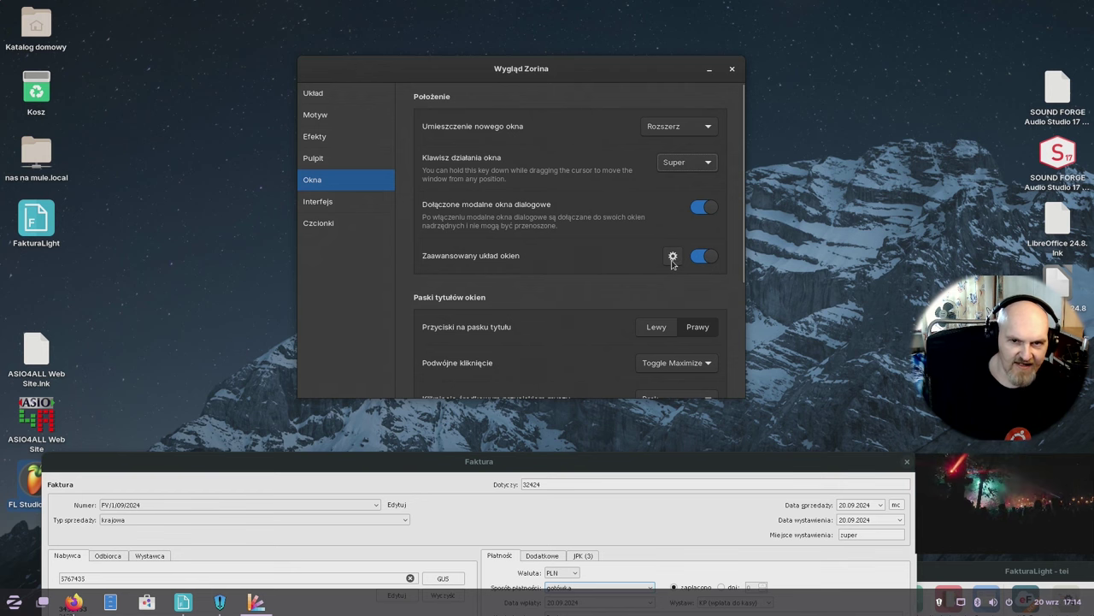
{"action": "left_click", "coordinate": [673, 257]}
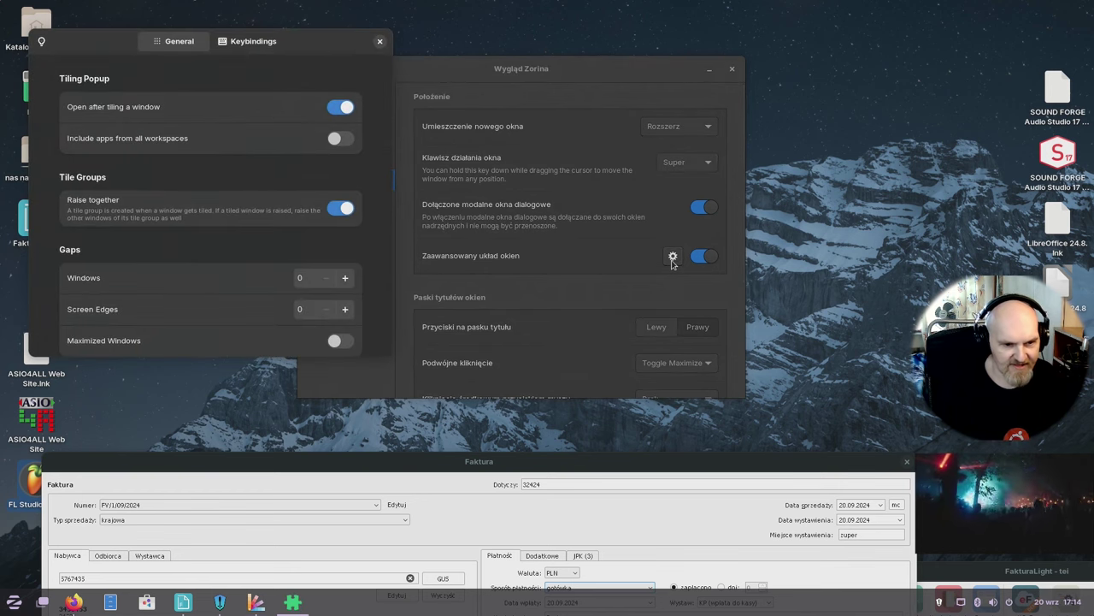
{"action": "left_click_drag", "start_coordinate": [323, 47], "coordinate": [596, 124]}
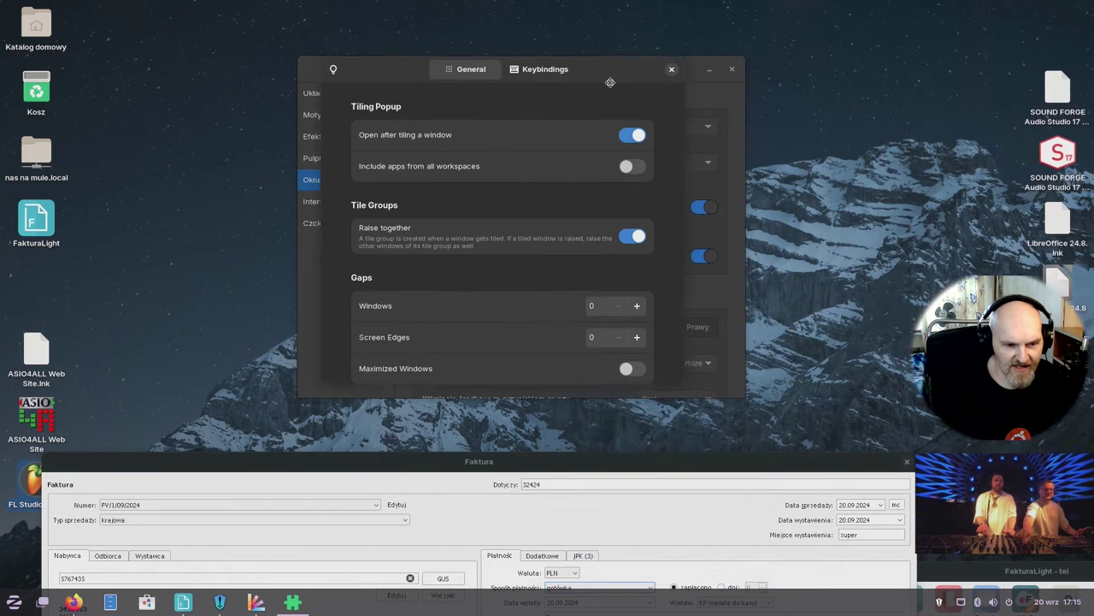
{"action": "scroll", "coordinate": [513, 310], "scroll_direction": "down", "scroll_amount": 1}
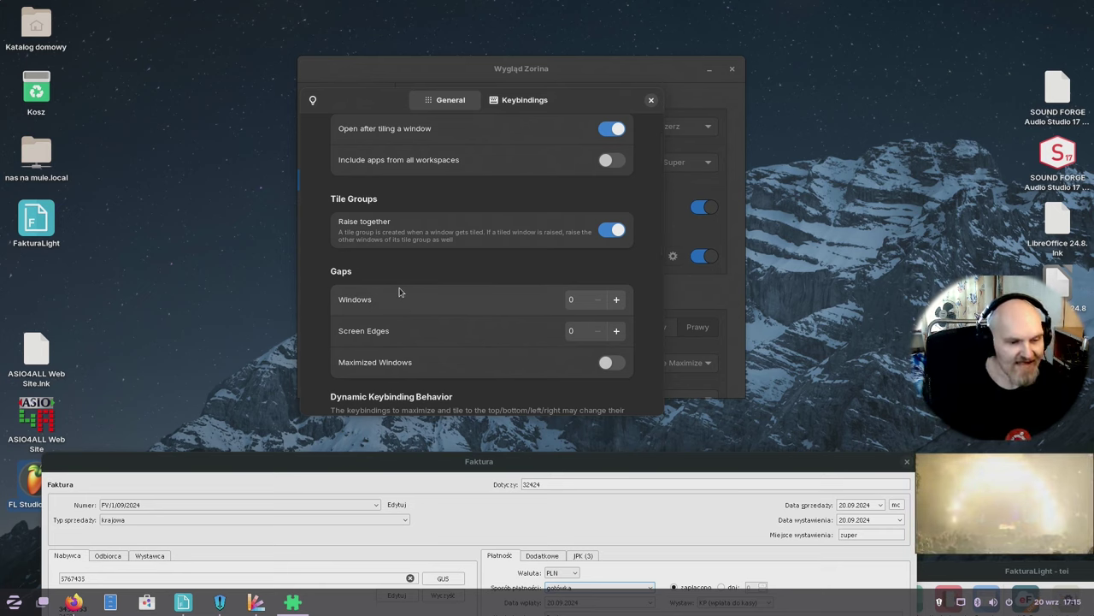
{"action": "key", "text": "Escape"}
Open the interface settings, then open the home folder in a smaller window and scroll its list to view the overlay scrollbars
{"action": "left_click", "coordinate": [344, 211]}
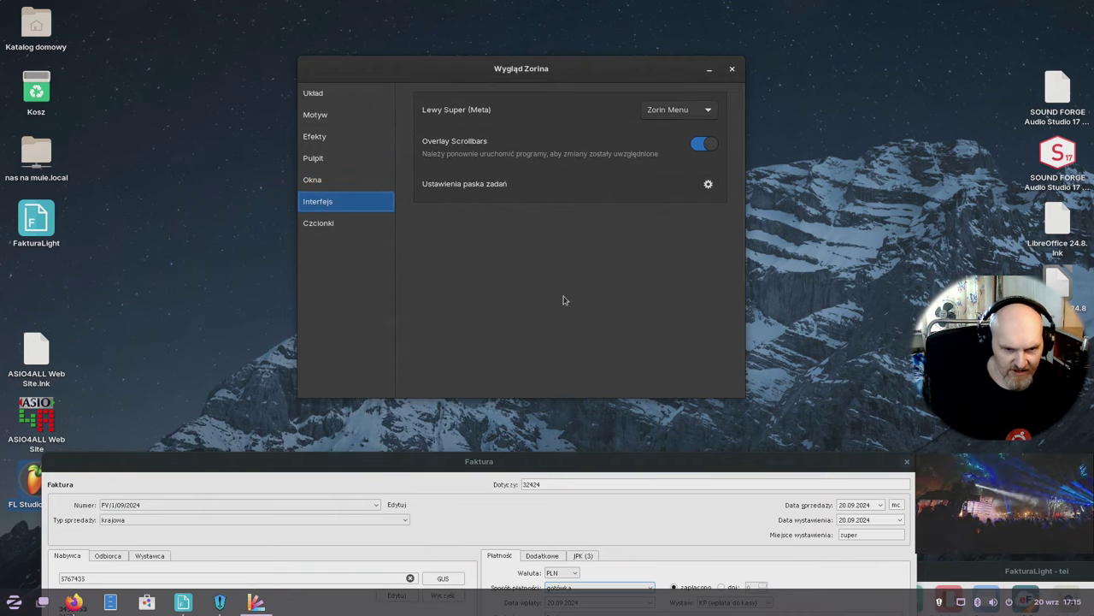
{"action": "left_click", "coordinate": [41, 50]}
{"action": "double_click", "coordinate": [41, 49]}
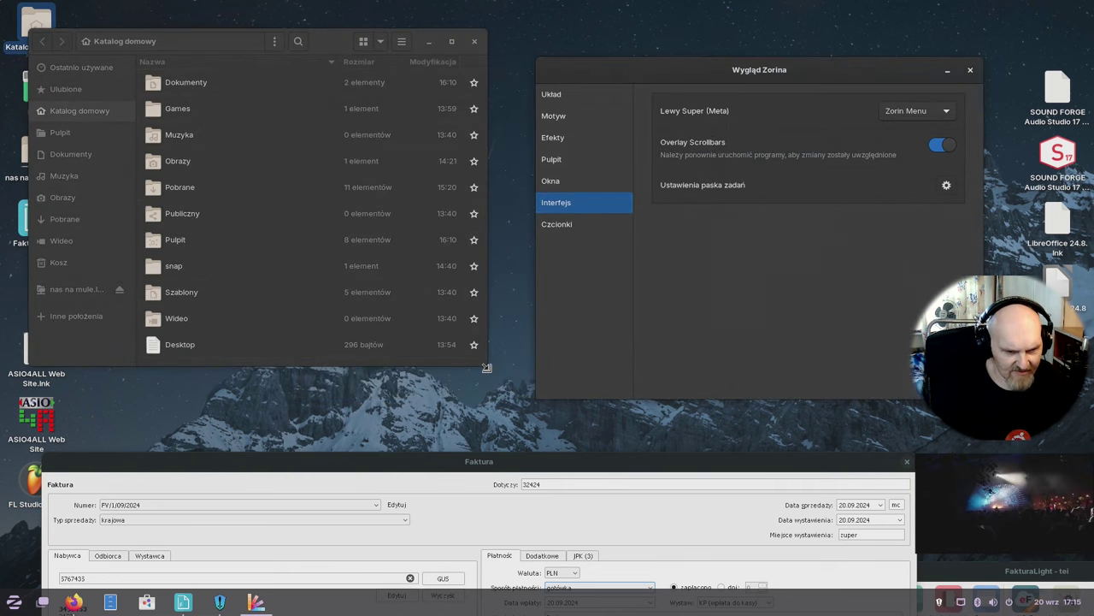
{"action": "left_click_drag", "start_coordinate": [485, 368], "coordinate": [457, 265]}
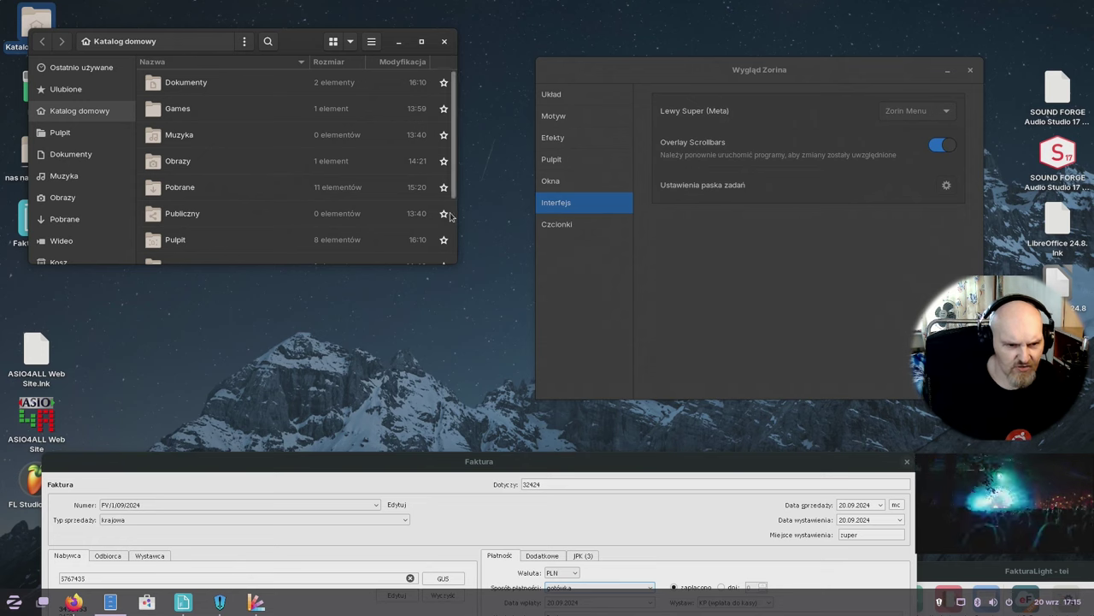
{"action": "scroll", "coordinate": [453, 197], "scroll_direction": "down", "scroll_amount": 2}
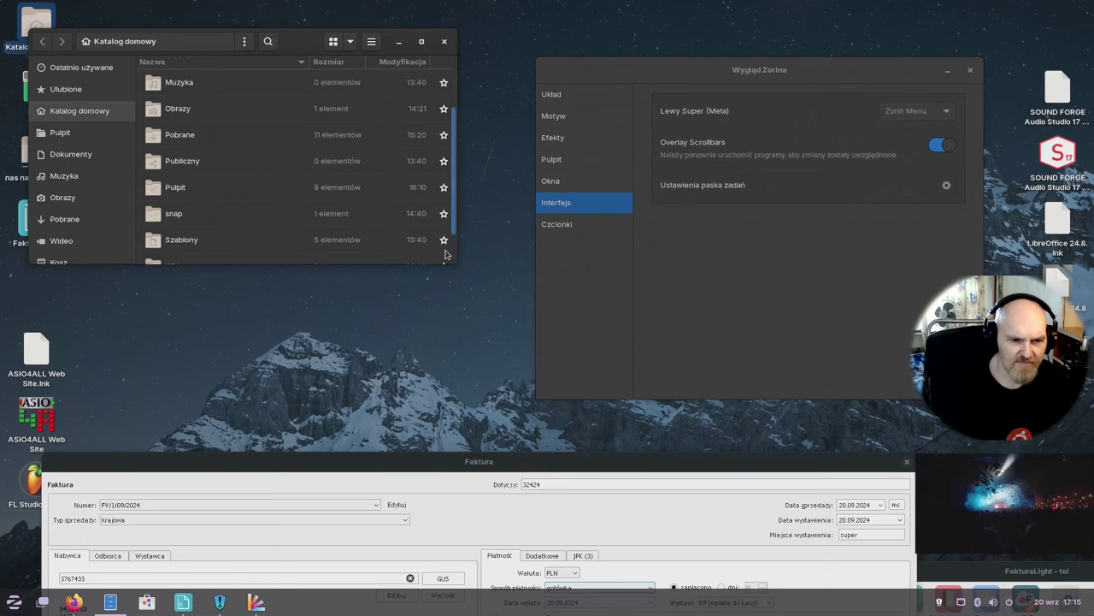
{"action": "scroll", "coordinate": [453, 171], "scroll_direction": "up", "scroll_amount": 2}
{"action": "scroll", "coordinate": [453, 171], "scroll_direction": "down", "scroll_amount": 3}
{"action": "scroll", "coordinate": [453, 128], "scroll_direction": "up", "scroll_amount": 3}
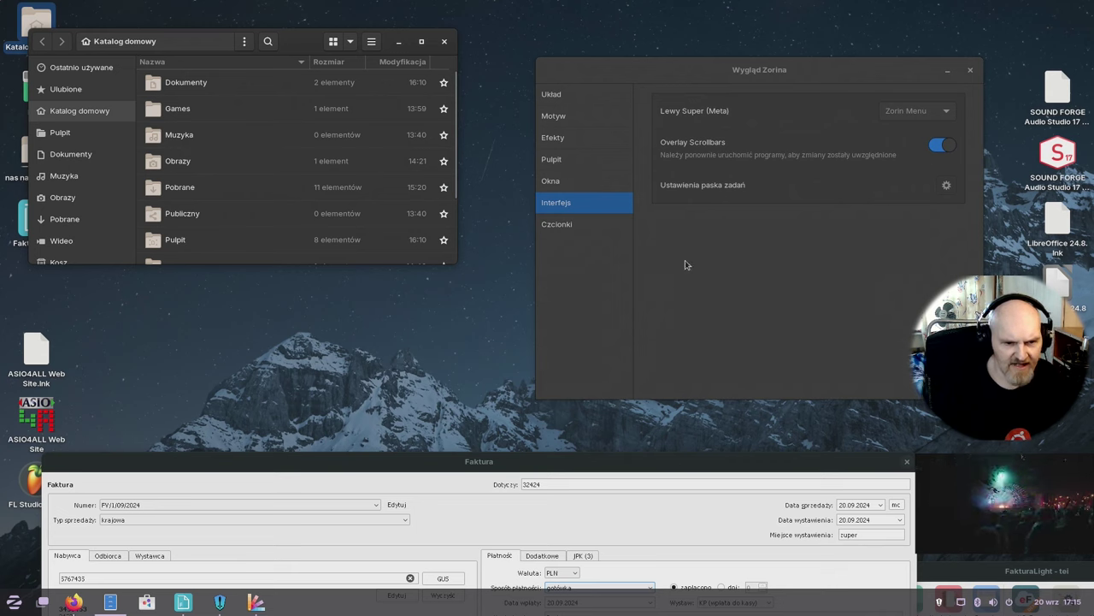
Turn off overlay scrollbars and scroll the home folder list to compare the scrollbar's behaviour
{"action": "left_click", "coordinate": [941, 149]}
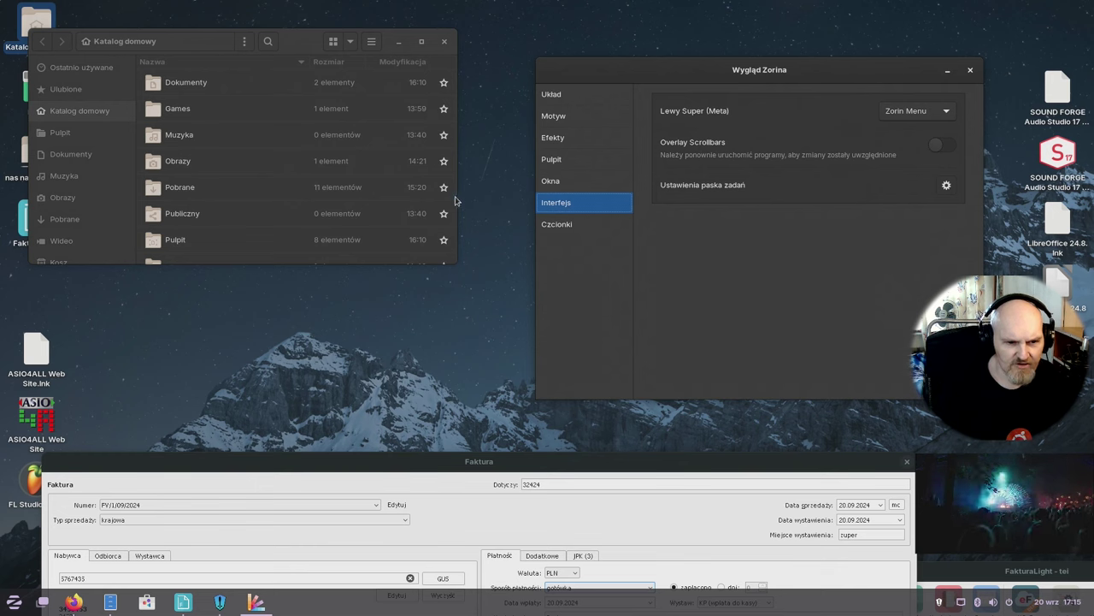
{"action": "scroll", "coordinate": [444, 188], "scroll_direction": "down", "scroll_amount": 3}
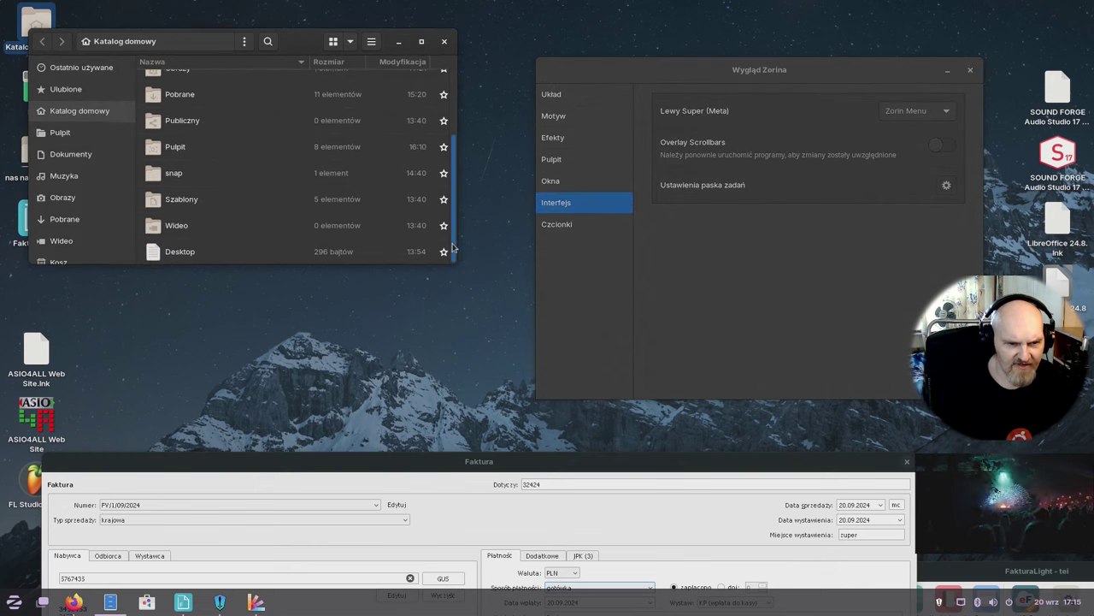
{"action": "scroll", "coordinate": [441, 179], "scroll_direction": "up", "scroll_amount": 3}
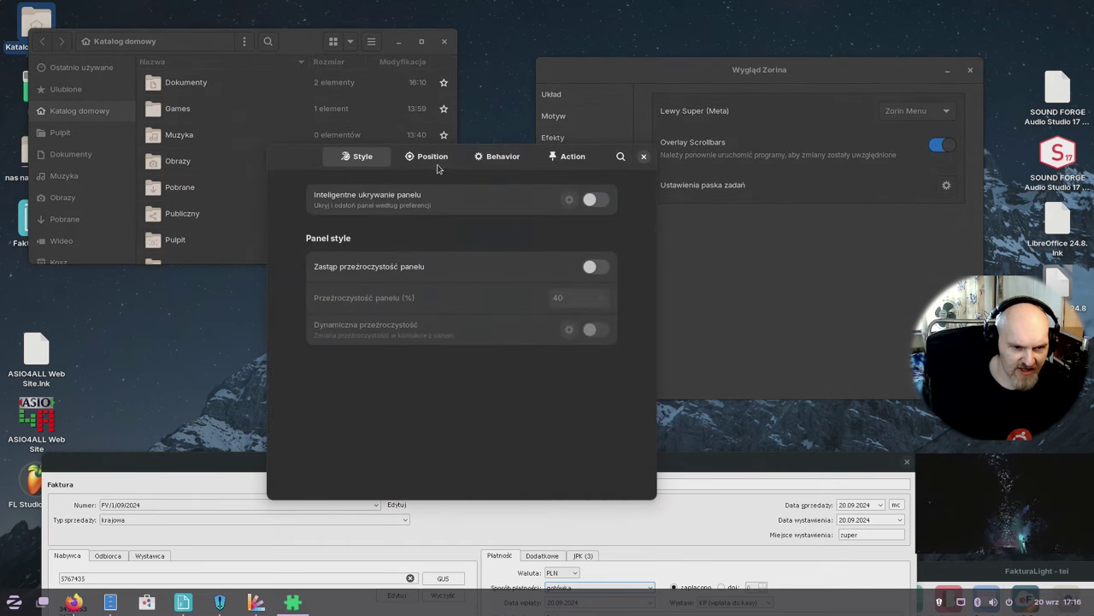
Look through the position, behavior and action options in the taskbar settings
{"action": "left_click", "coordinate": [435, 161]}
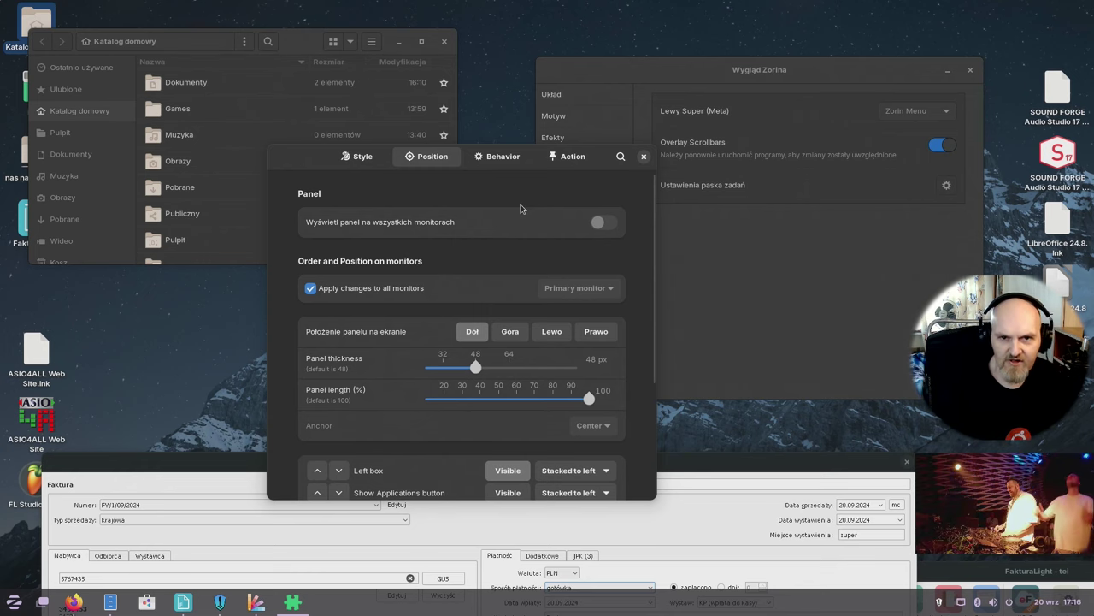
{"action": "left_click", "coordinate": [513, 160]}
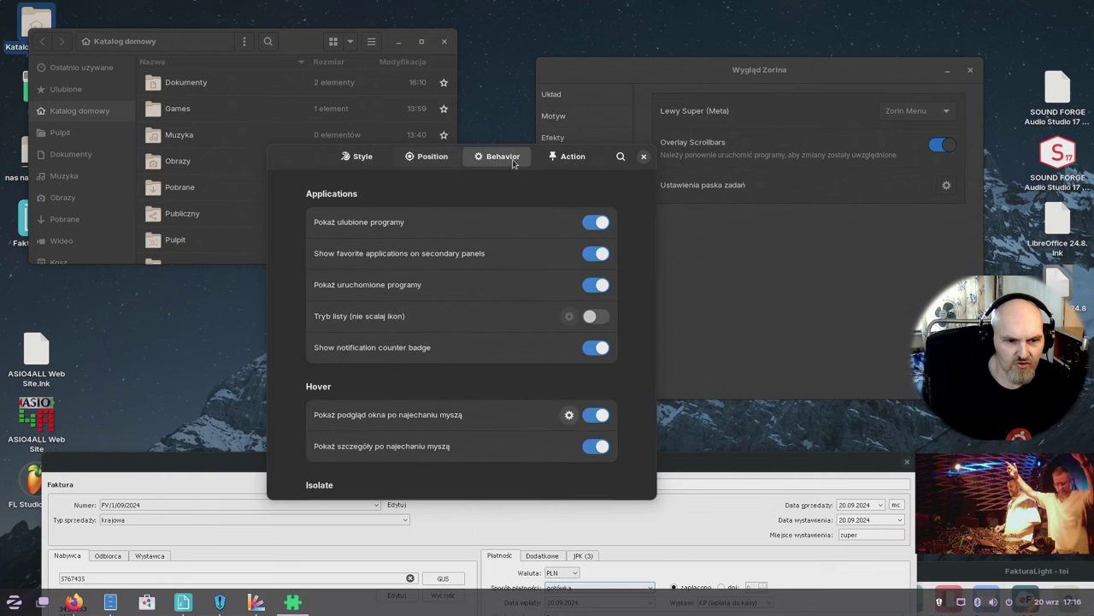
{"action": "left_click", "coordinate": [566, 161]}
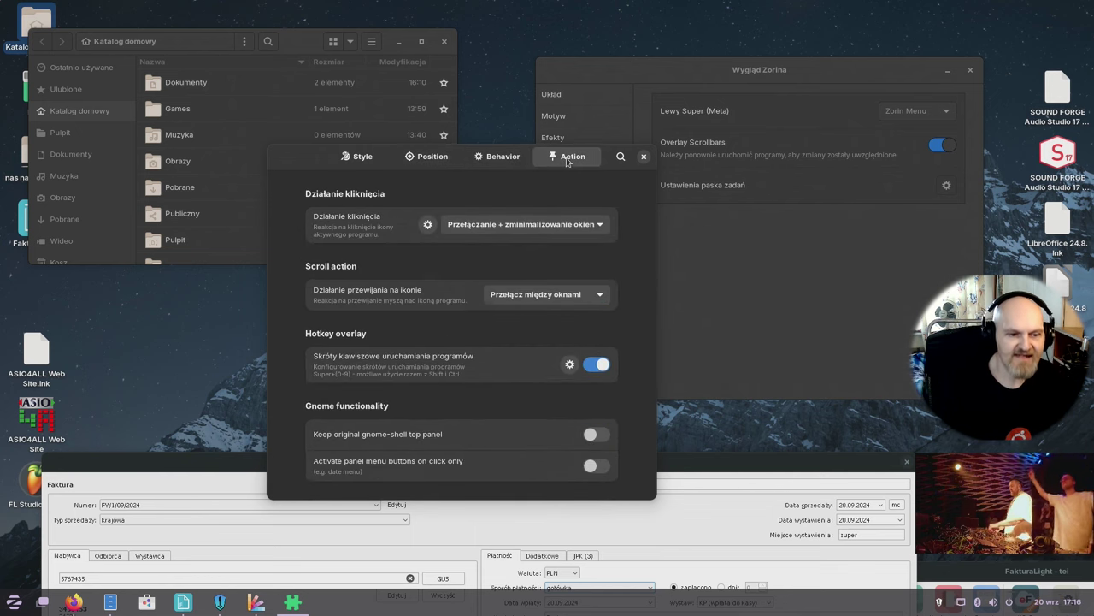
Review the style options in the taskbar settings, and go through the position, behavior and action options again
{"action": "left_click", "coordinate": [367, 165]}
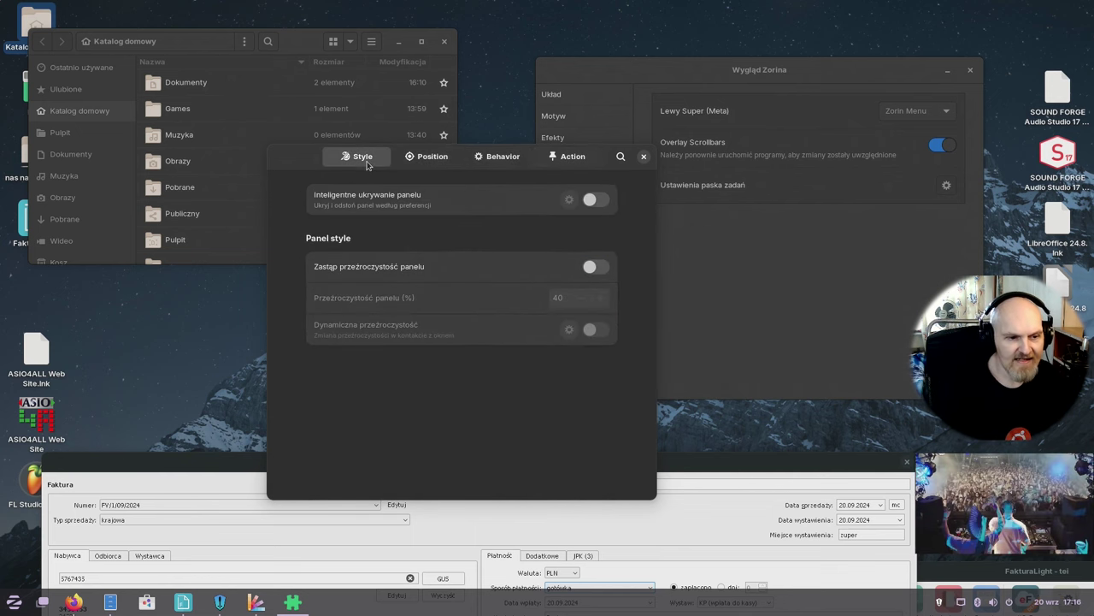
{"action": "left_click", "coordinate": [441, 161]}
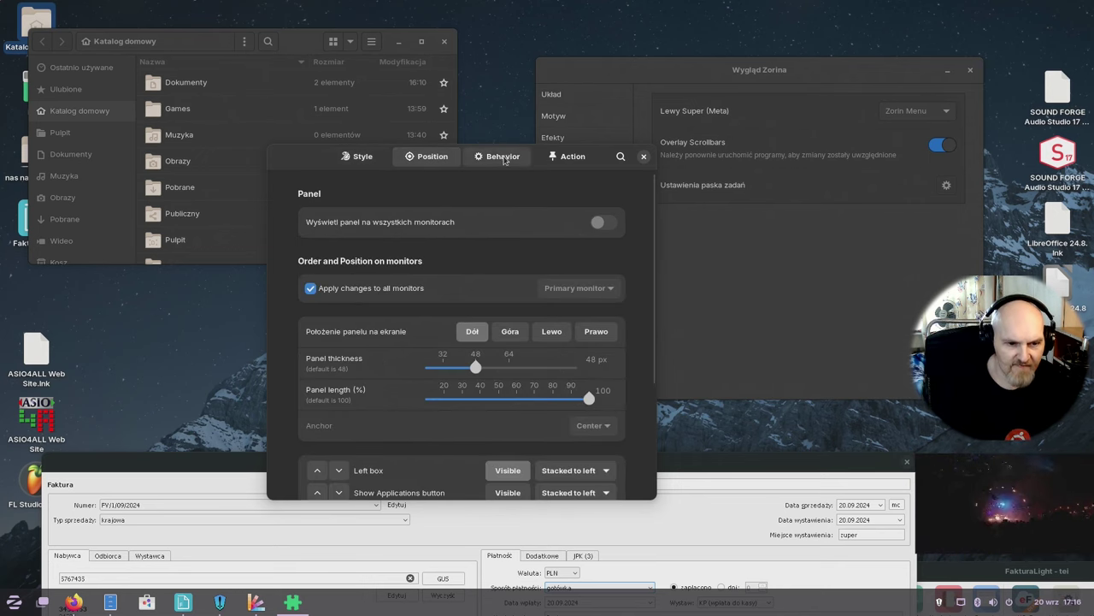
{"action": "left_click", "coordinate": [504, 159]}
{"action": "left_click", "coordinate": [571, 159]}
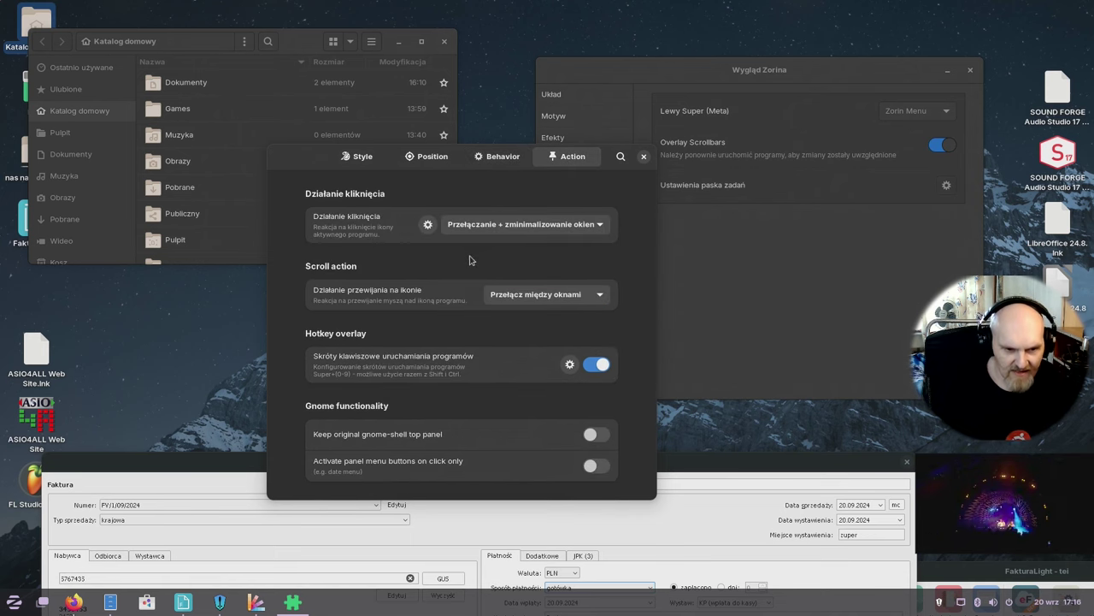
Set the taskbar panel length to 70% in the position options and view the list of panel elements
{"action": "left_click", "coordinate": [498, 159]}
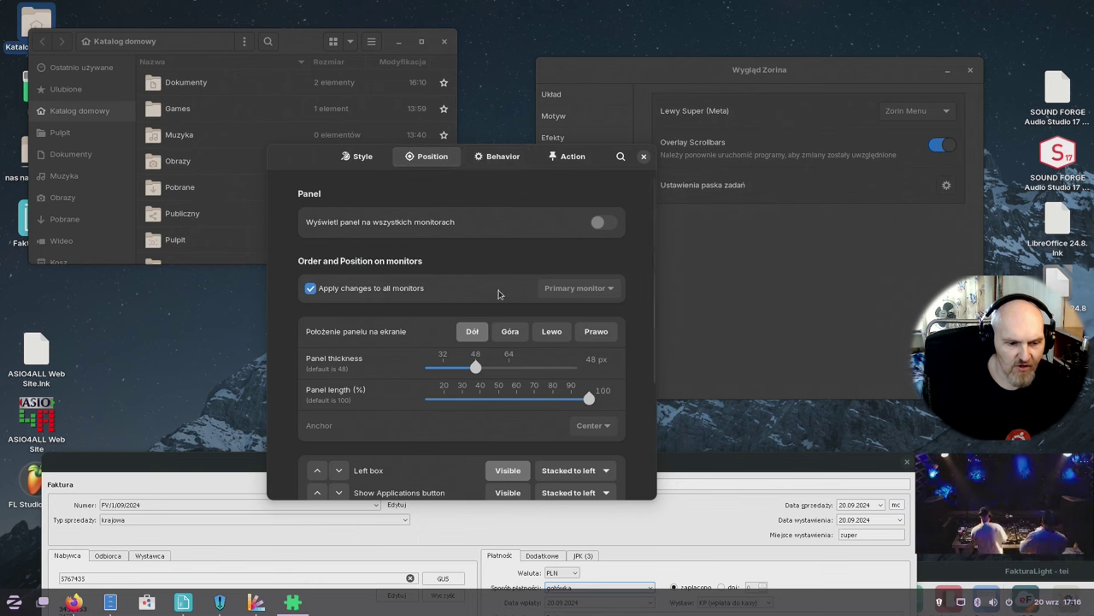
{"action": "scroll", "coordinate": [501, 312], "scroll_direction": "down", "scroll_amount": 6}
{"action": "scroll", "coordinate": [288, 305], "scroll_direction": "down", "scroll_amount": 3}
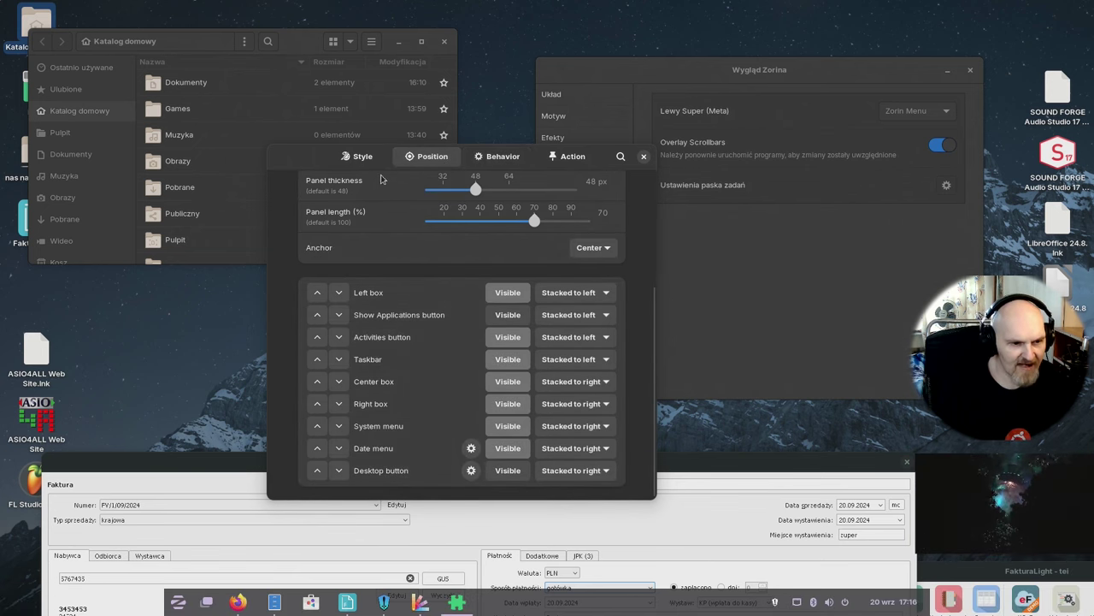
Turn the panel transparency override on in the style options with the settings window moved aside, and turn it back off
{"action": "left_click", "coordinate": [350, 160]}
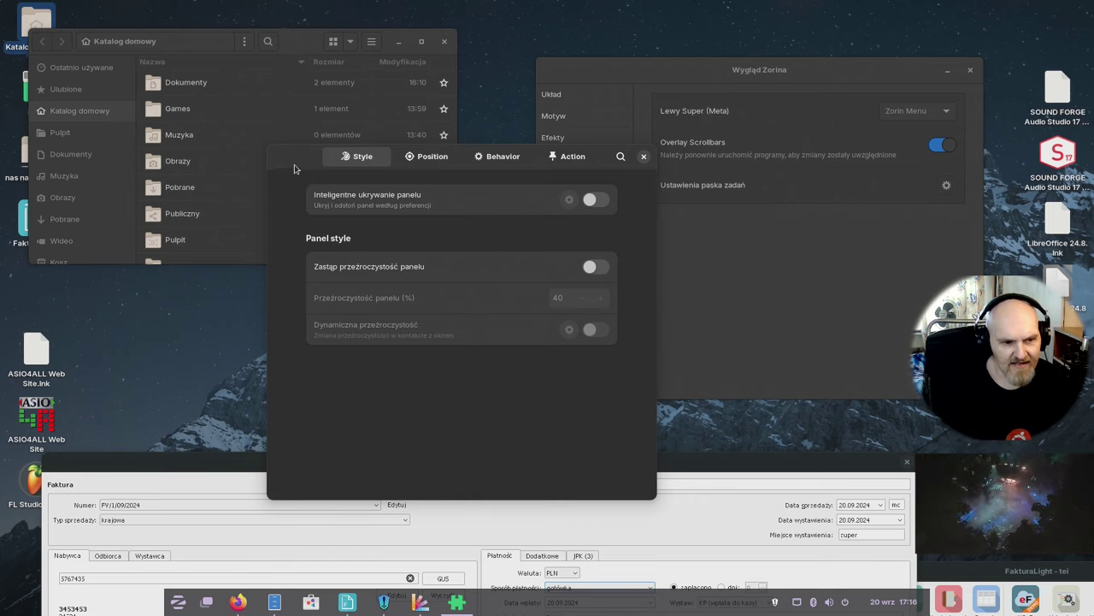
{"action": "left_click_drag", "start_coordinate": [294, 168], "coordinate": [336, 144]}
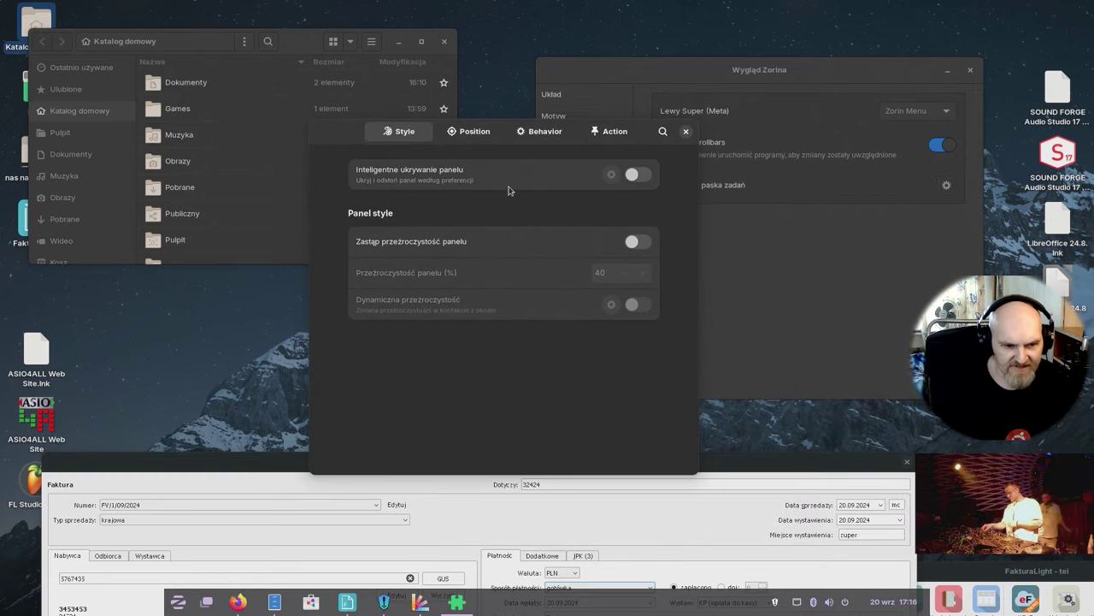
{"action": "left_click", "coordinate": [637, 244]}
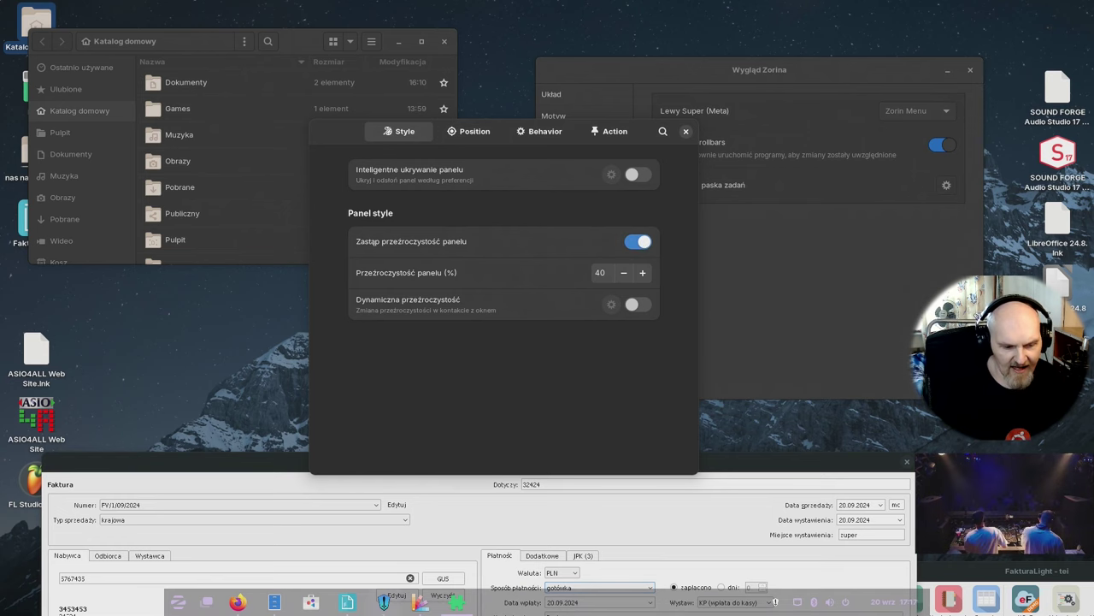
{"action": "left_click", "coordinate": [640, 248]}
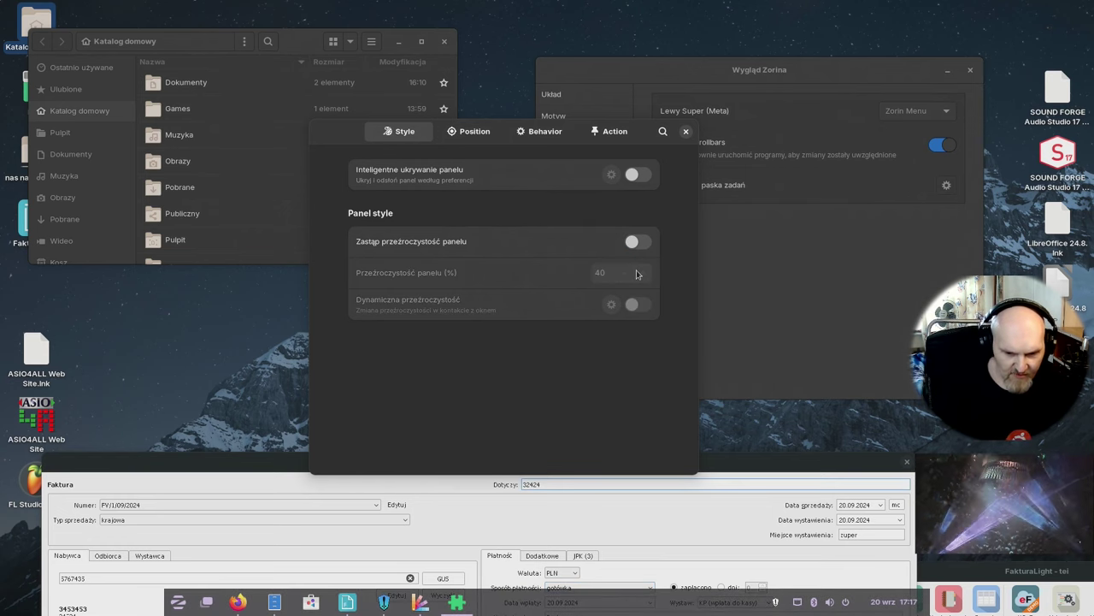
Close the taskbar settings, then view the font options and look through the available desktop layouts in Zorin Appearance
{"action": "left_click", "coordinate": [685, 133]}
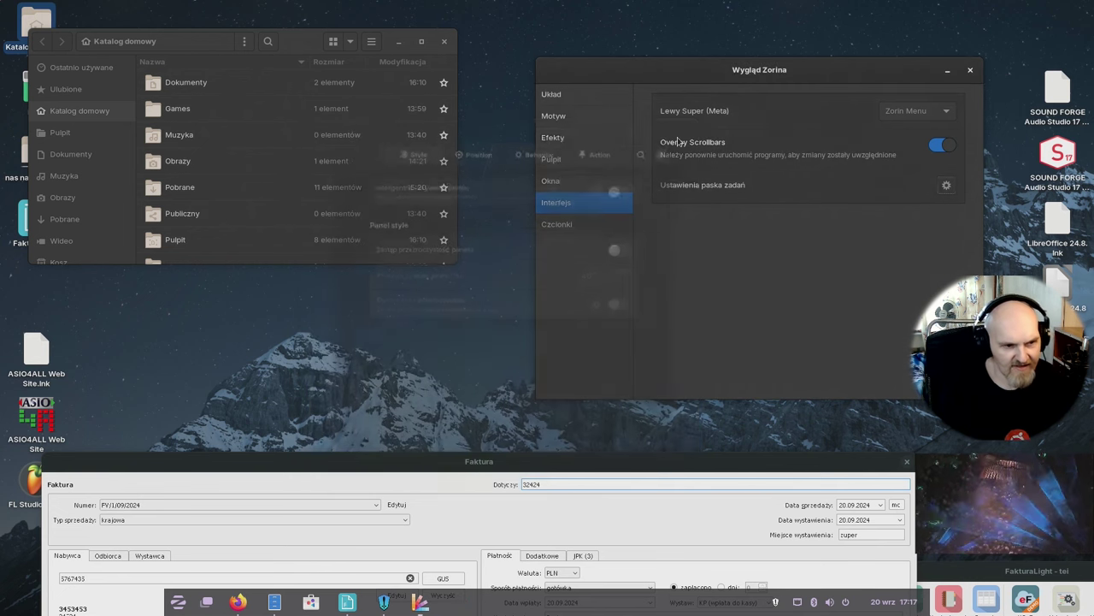
{"action": "left_click_drag", "start_coordinate": [705, 81], "coordinate": [470, 68]}
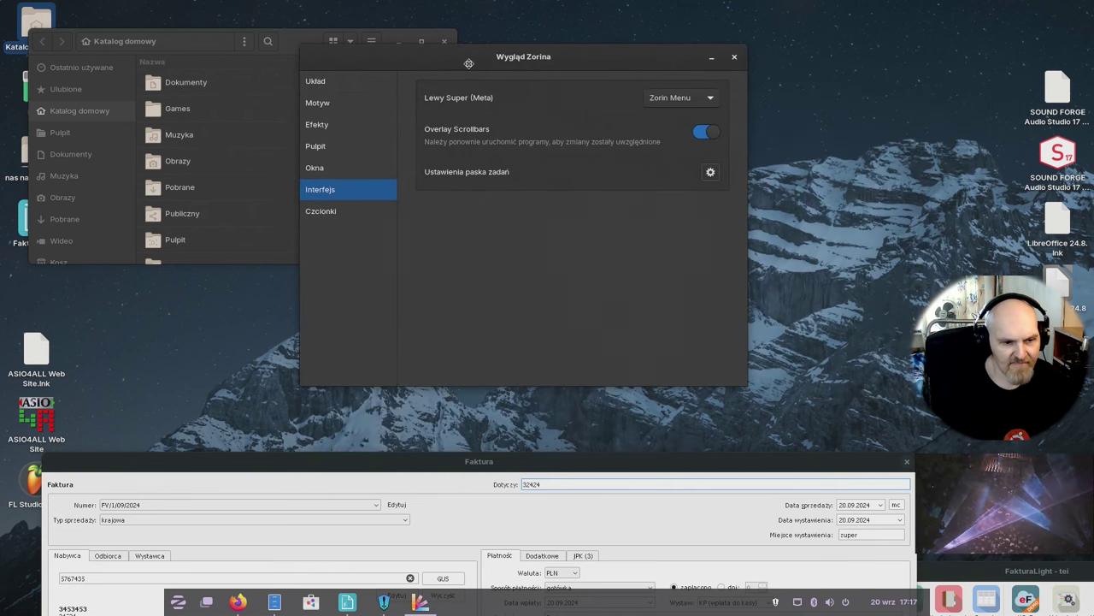
{"action": "left_click", "coordinate": [330, 211]}
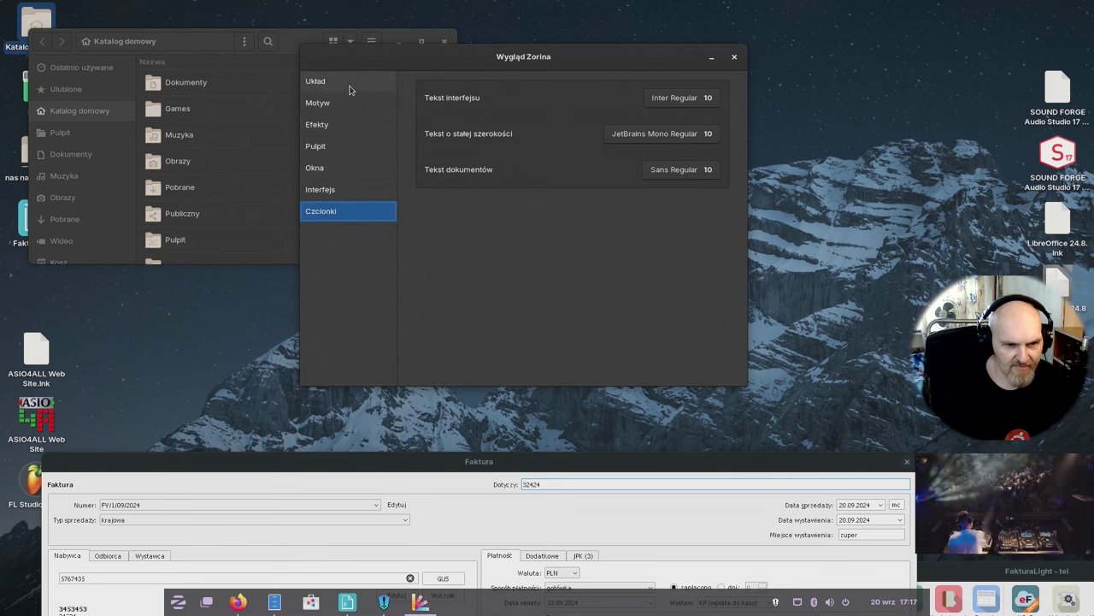
{"action": "left_click", "coordinate": [349, 87]}
{"action": "scroll", "coordinate": [584, 257], "scroll_direction": "up", "scroll_amount": 2}
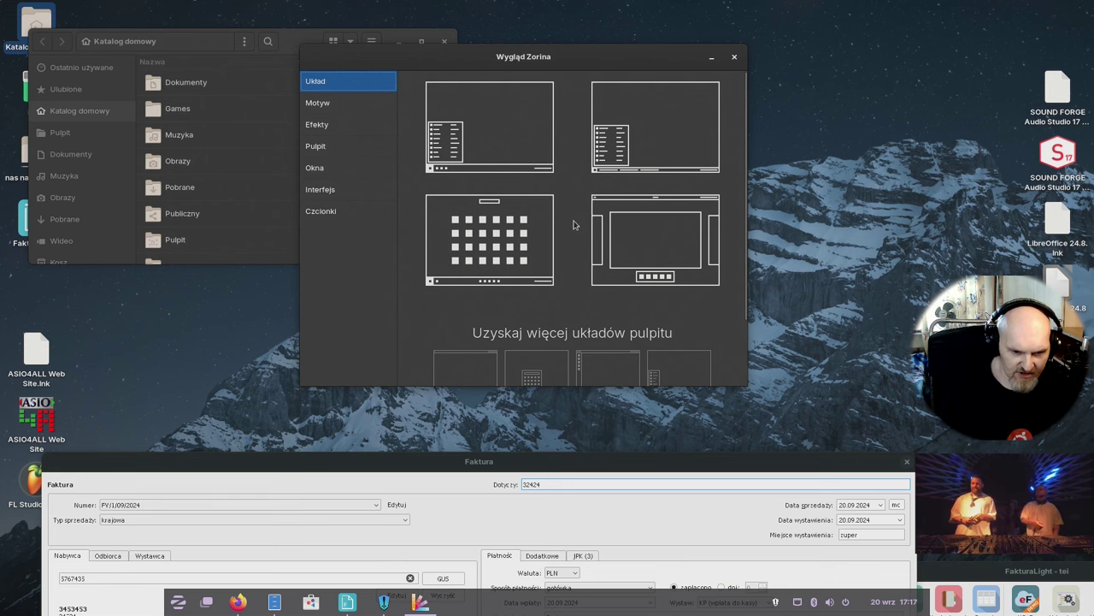
{"action": "scroll", "coordinate": [572, 229], "scroll_direction": "down", "scroll_amount": 2}
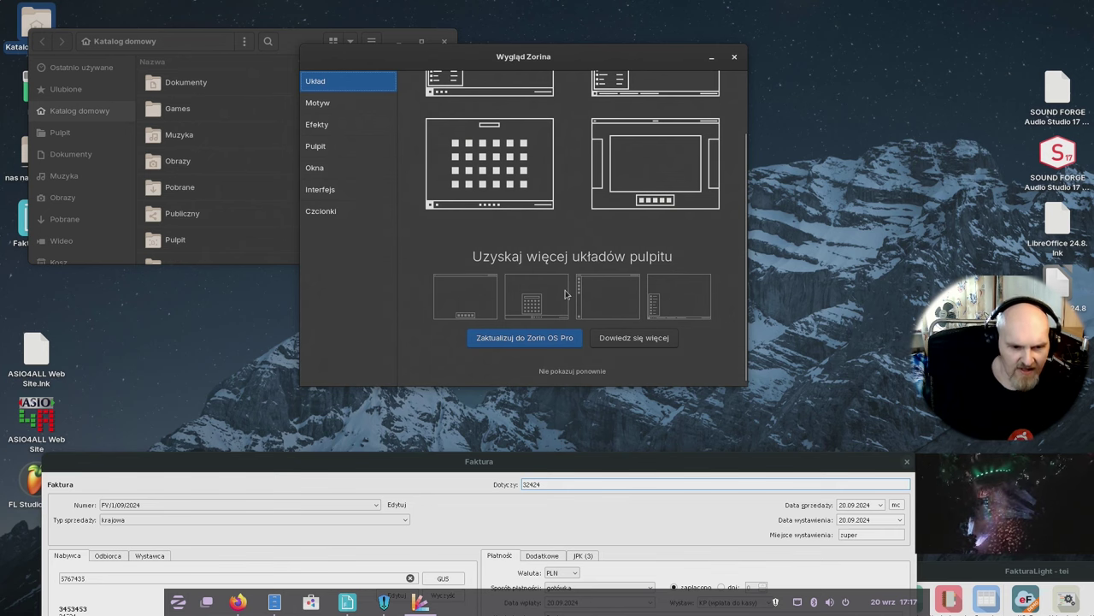
{"action": "scroll", "coordinate": [564, 295], "scroll_direction": "up", "scroll_amount": 2}
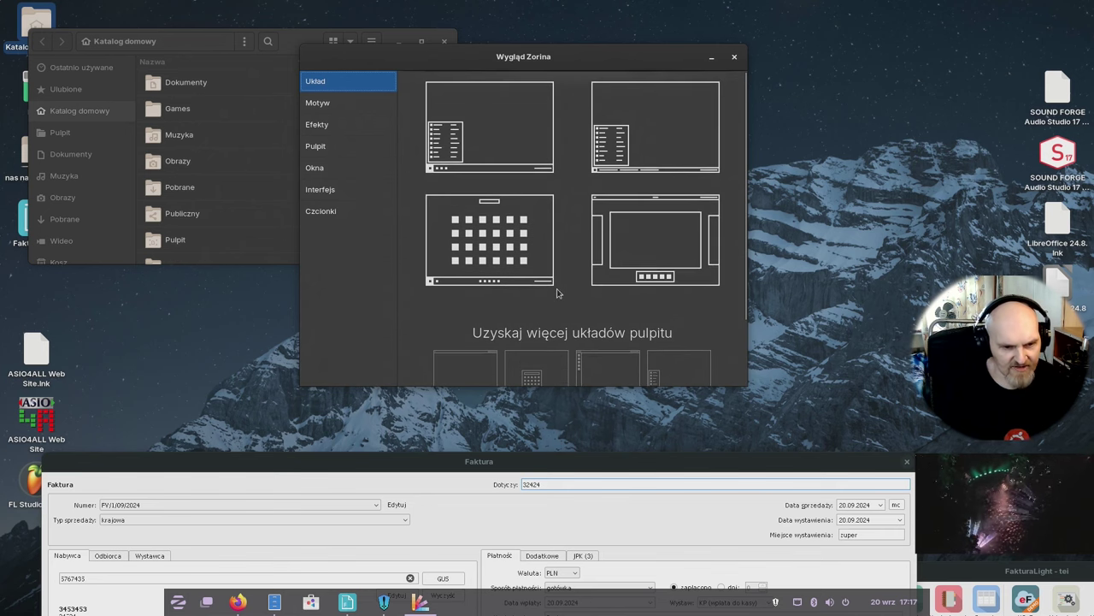
Switch from the third-party theme to the Zorin theme, trying the light background and choosing the automatic light/dark one
{"action": "left_click", "coordinate": [336, 107]}
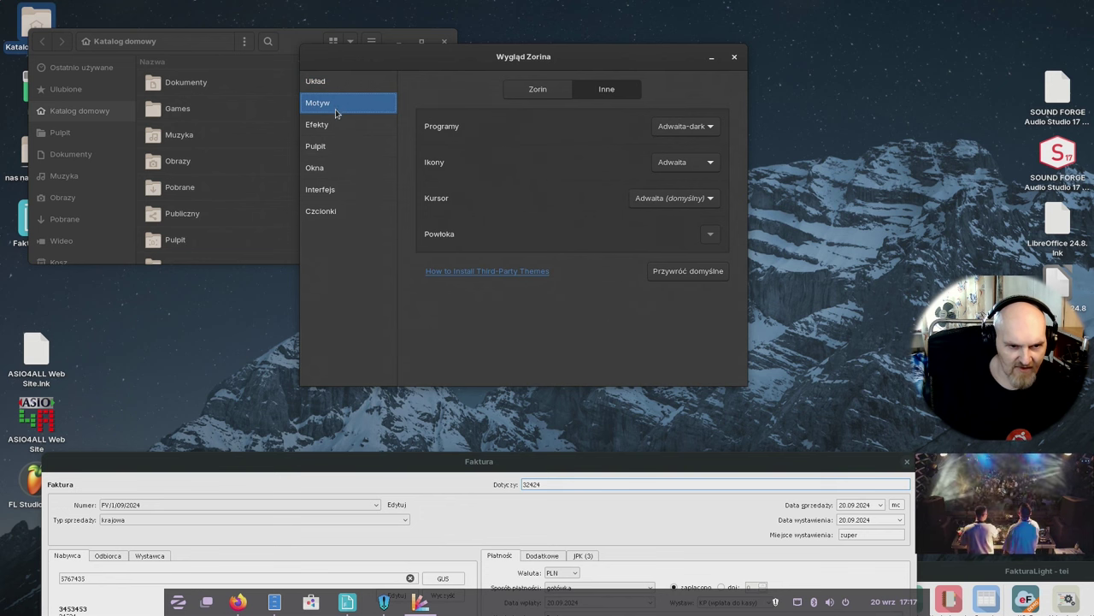
{"action": "left_click", "coordinate": [538, 93]}
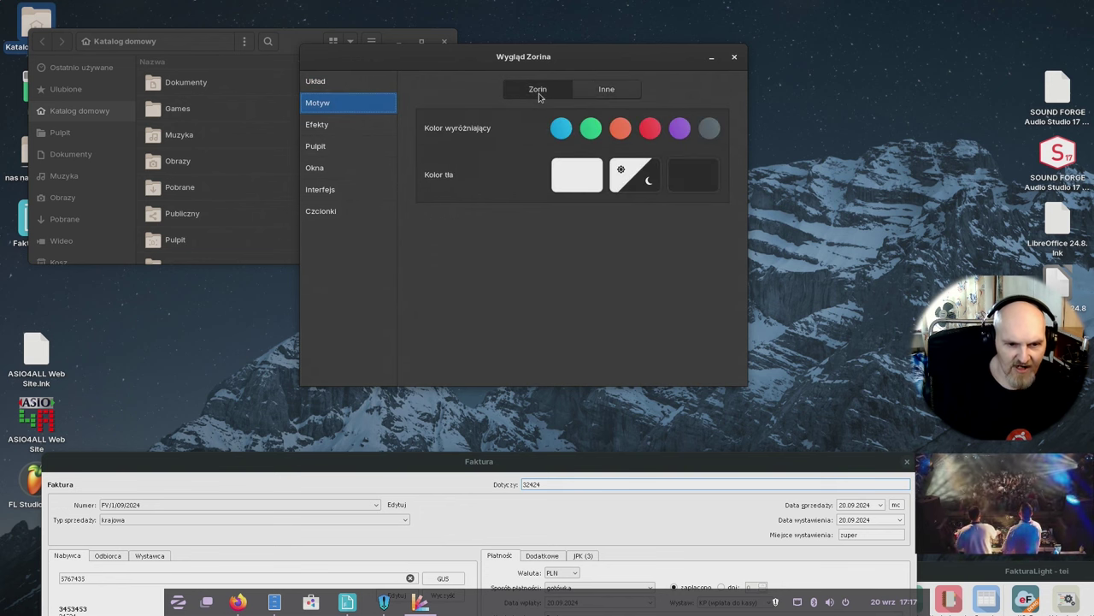
{"action": "left_click", "coordinate": [597, 173]}
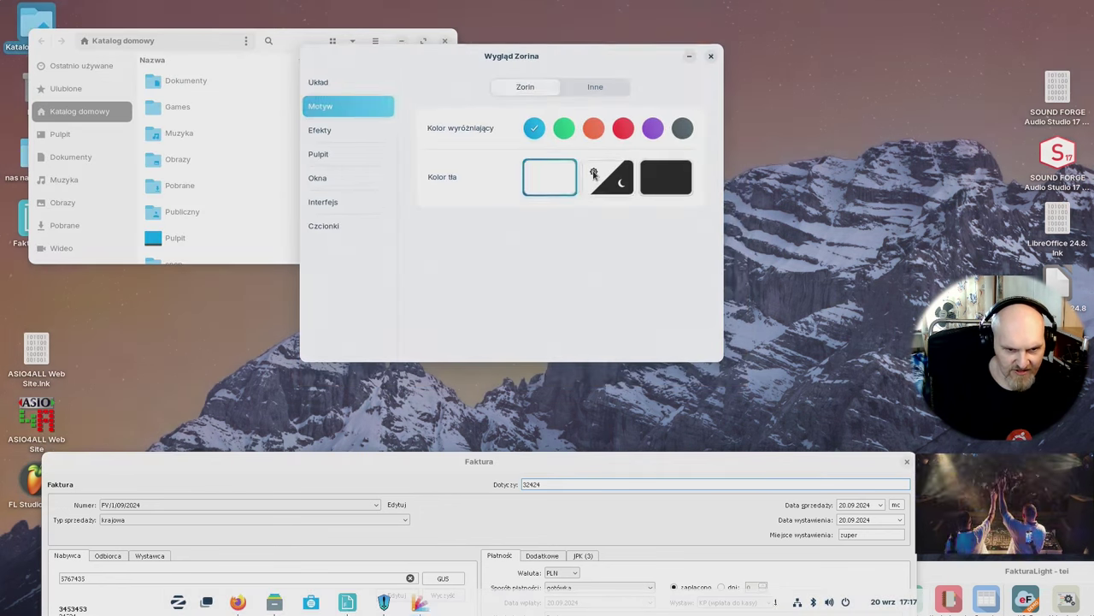
{"action": "left_click", "coordinate": [597, 175]}
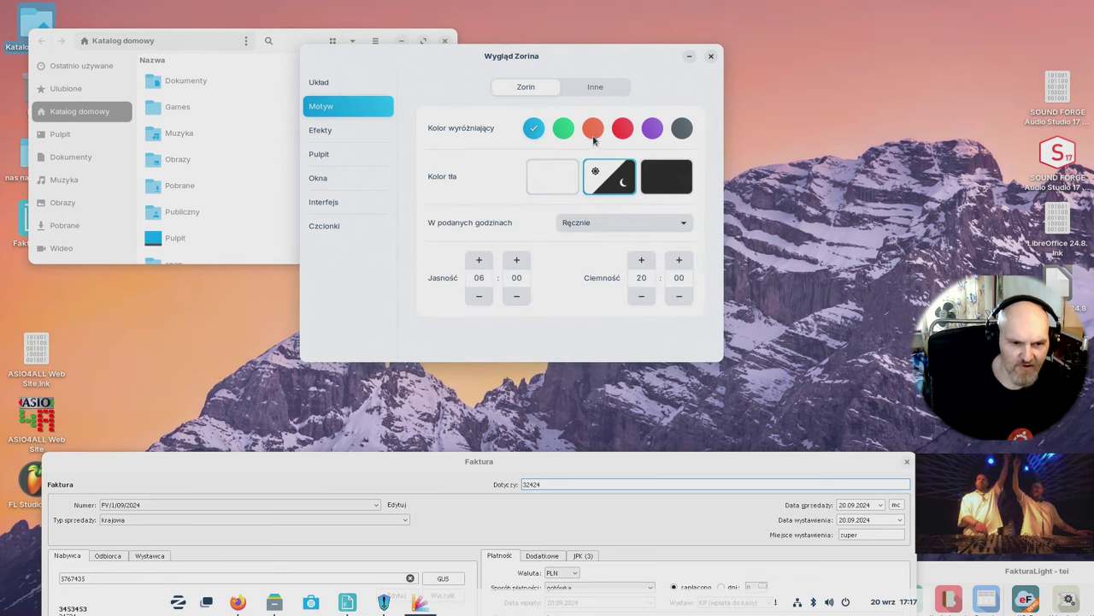
Try the orange accent colour, then apply the purple accent colour with the dark background
{"action": "left_click", "coordinate": [584, 134]}
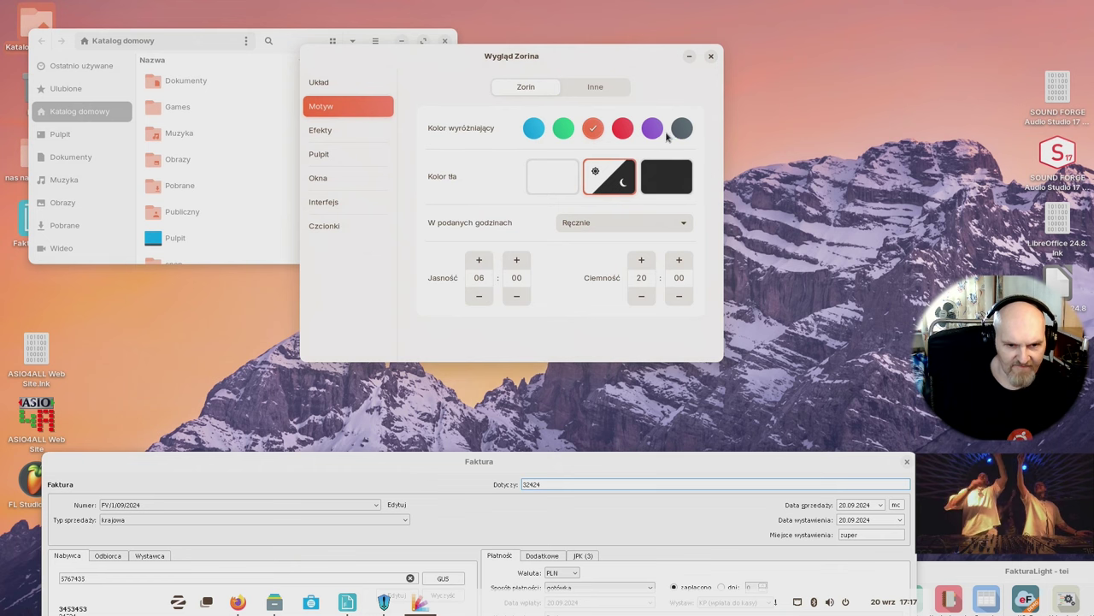
{"action": "left_click", "coordinate": [654, 133]}
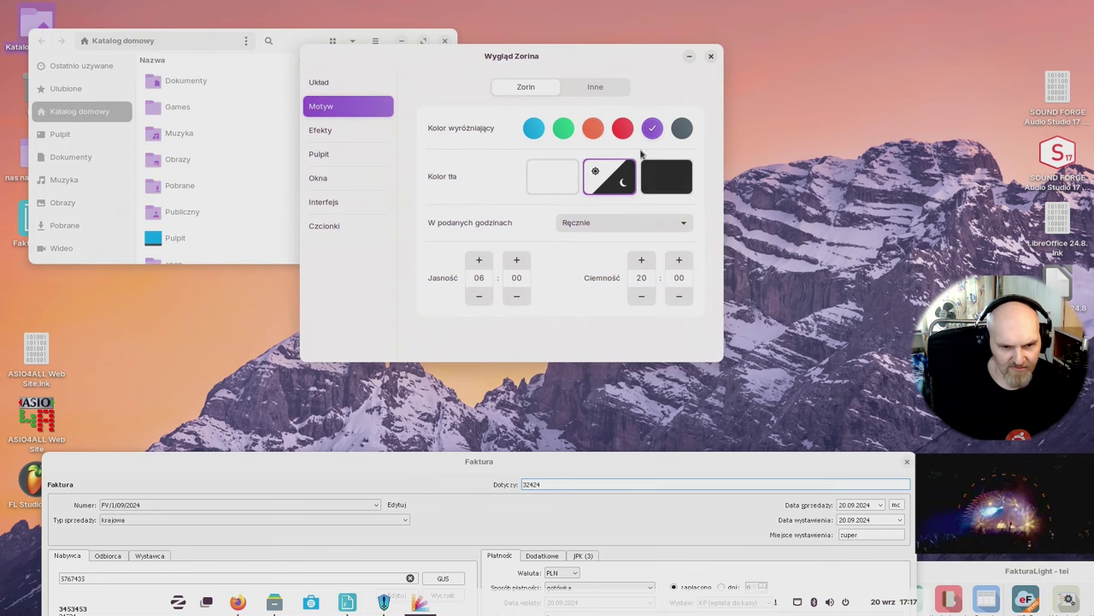
{"action": "left_click", "coordinate": [662, 183]}
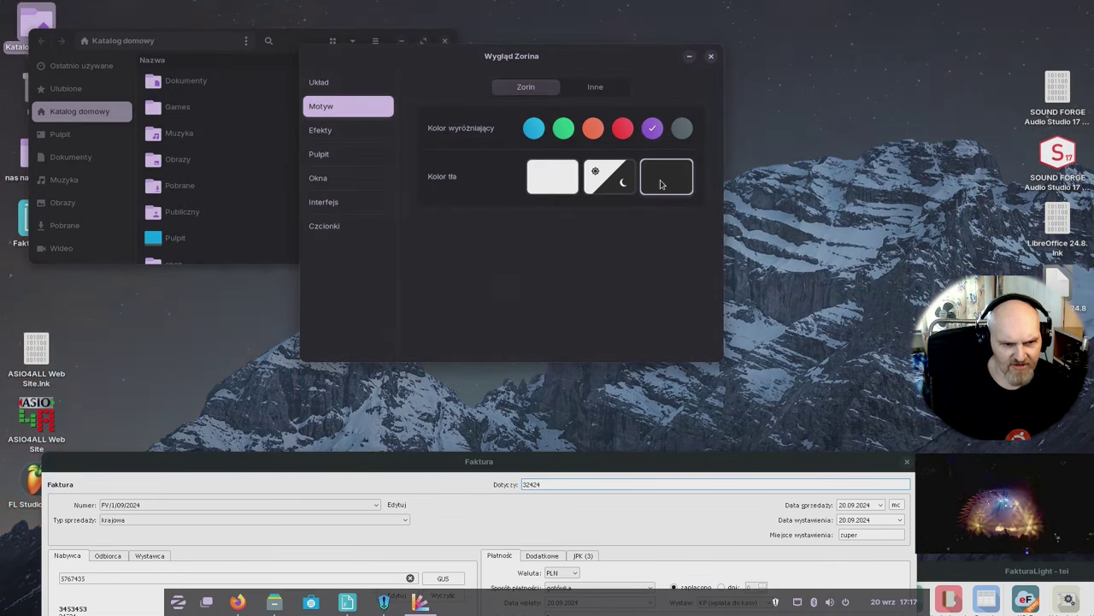
{"action": "left_click", "coordinate": [620, 131]}
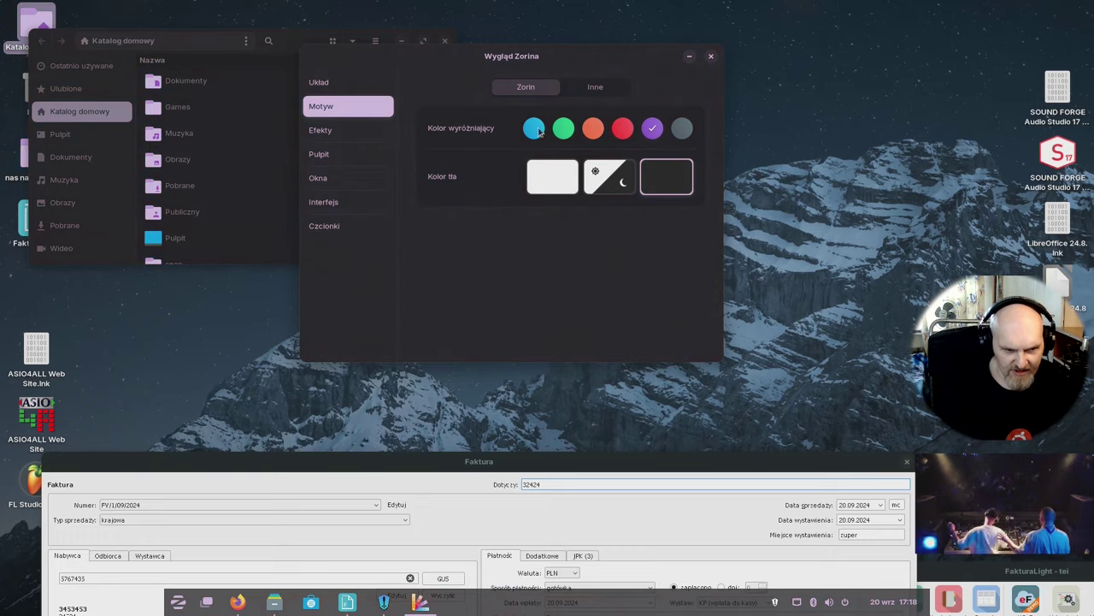
Close the Faktura invoice window without saving its changes, and close the FakturaLight main window
{"action": "left_click_drag", "start_coordinate": [513, 461], "coordinate": [550, 94]}
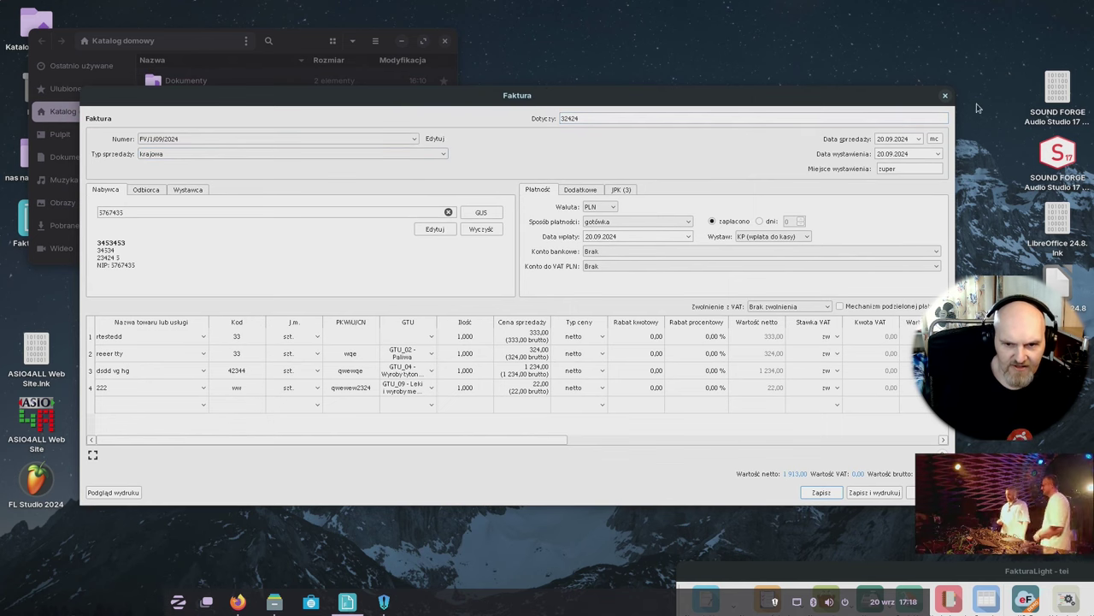
{"action": "left_click", "coordinate": [946, 97]}
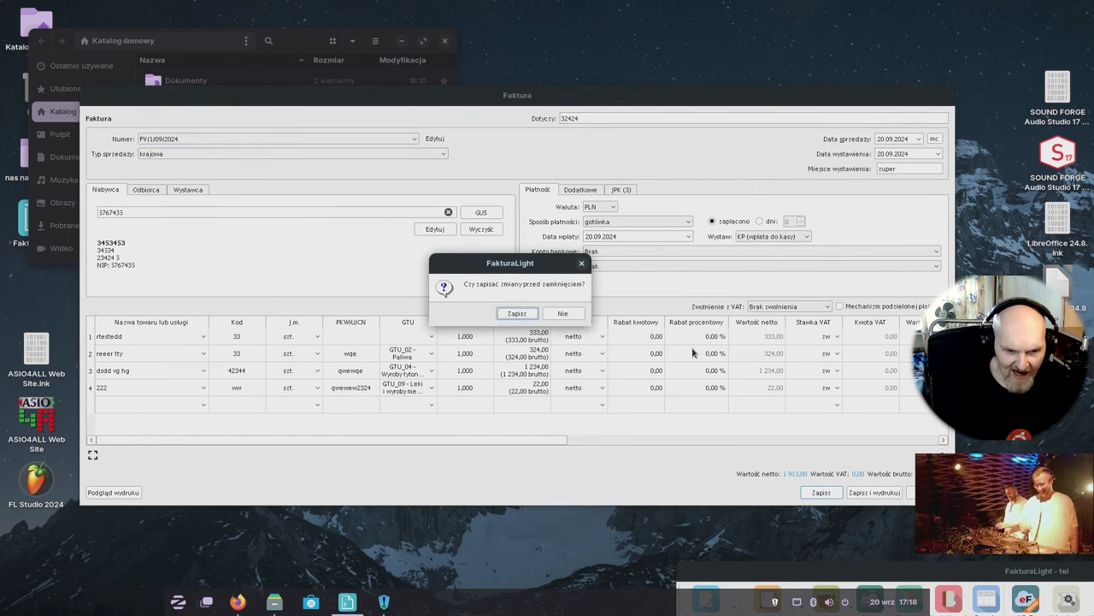
{"action": "left_click", "coordinate": [548, 316]}
{"action": "left_click", "coordinate": [818, 592]}
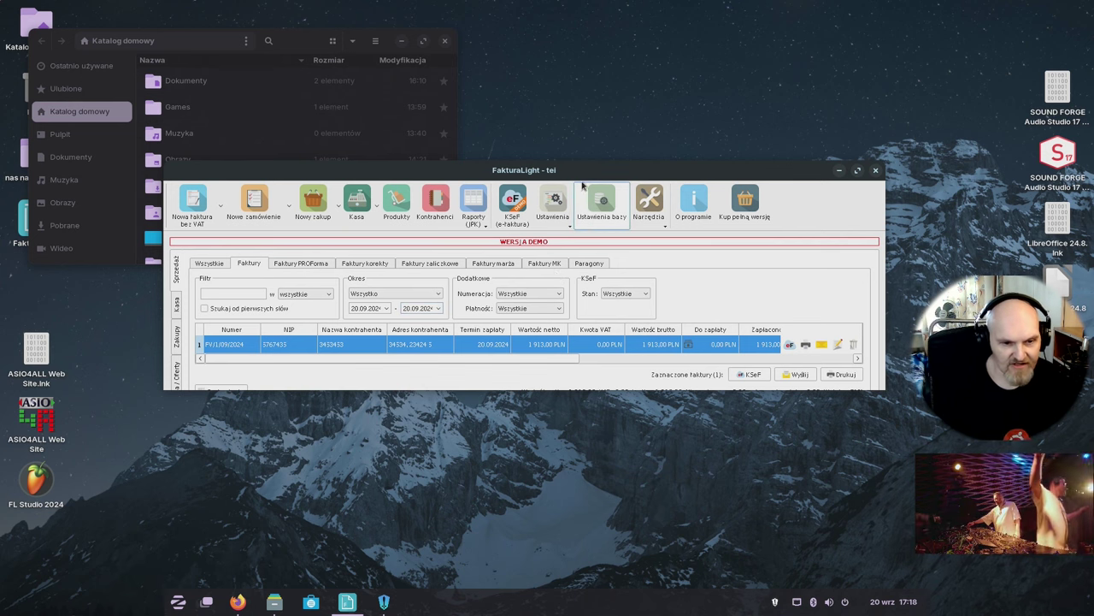
{"action": "left_click_drag", "start_coordinate": [567, 168], "coordinate": [568, 167]}
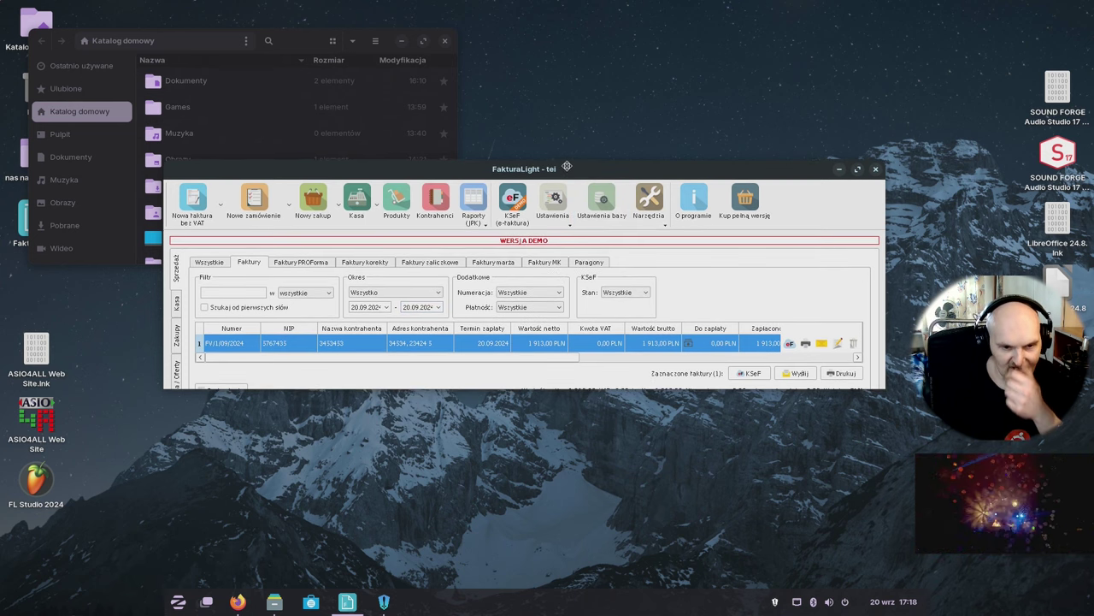
{"action": "left_click", "coordinate": [874, 168]}
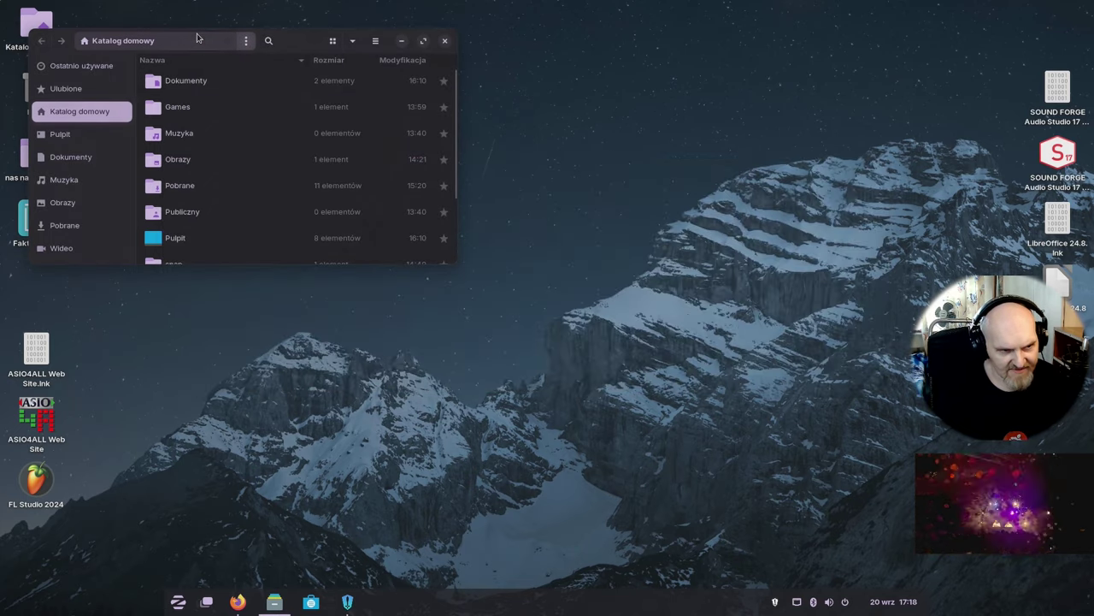
Close the home folder window and open the 14-21-28 screenshot from the Obrazy/Zrzuty ekranu folder
{"action": "left_click", "coordinate": [245, 42]}
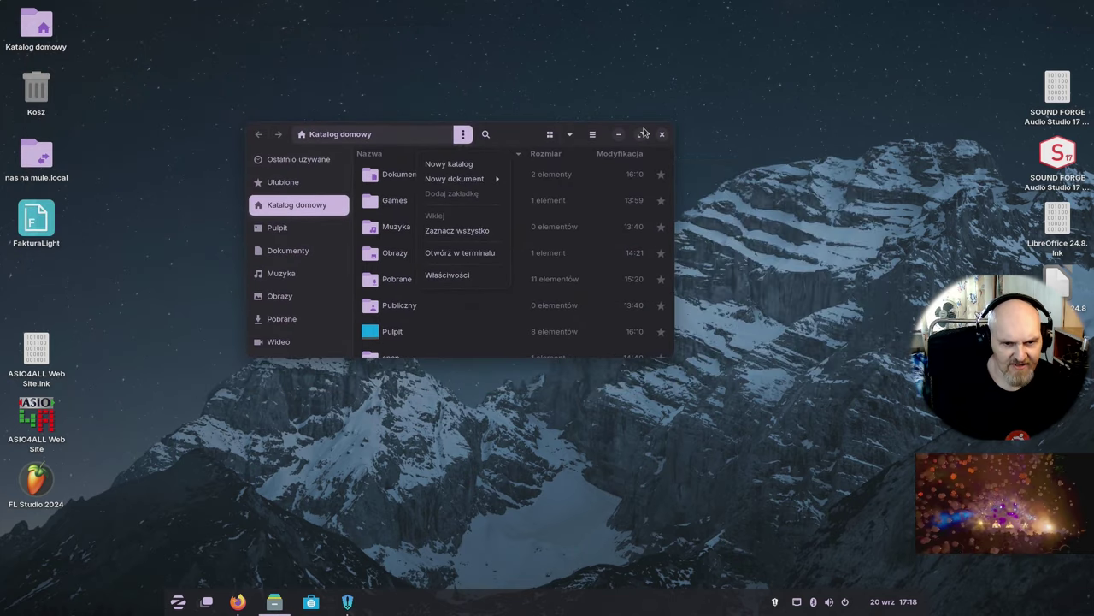
{"action": "left_click", "coordinate": [652, 135]}
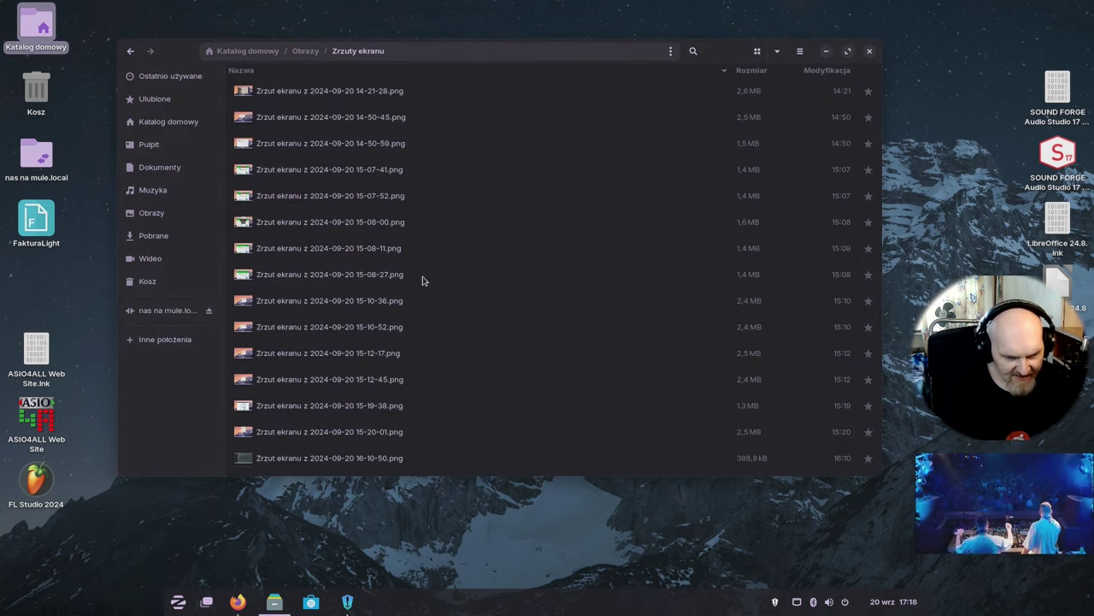
{"action": "double_click", "coordinate": [323, 93]}
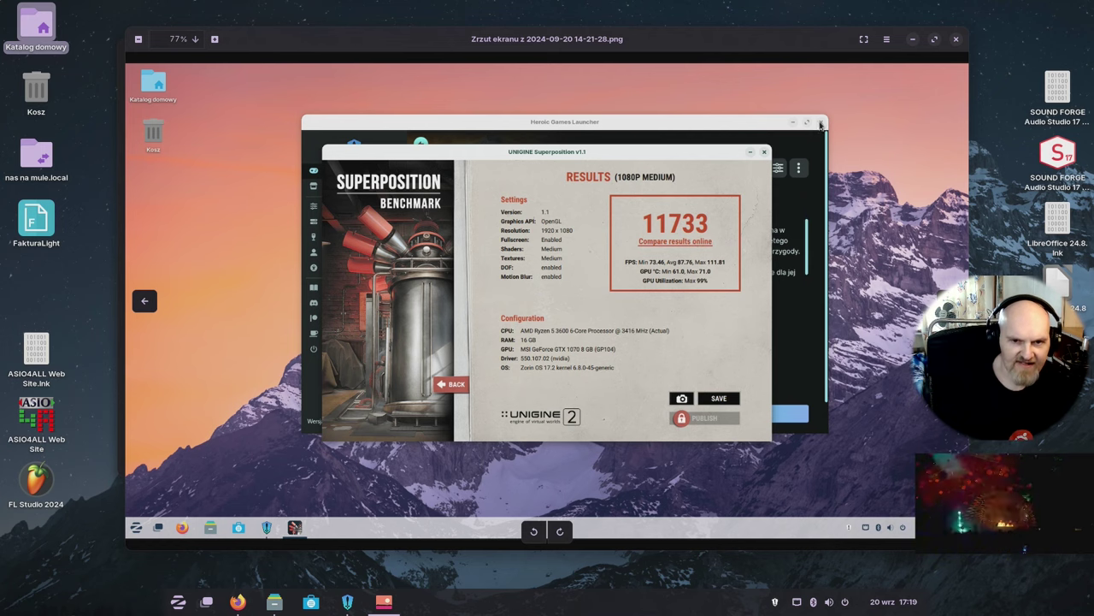
Page through the next three screenshots, zooming in on the fakturalight_setup.exe prompt about Windows app support
{"action": "key", "text": "Right"}
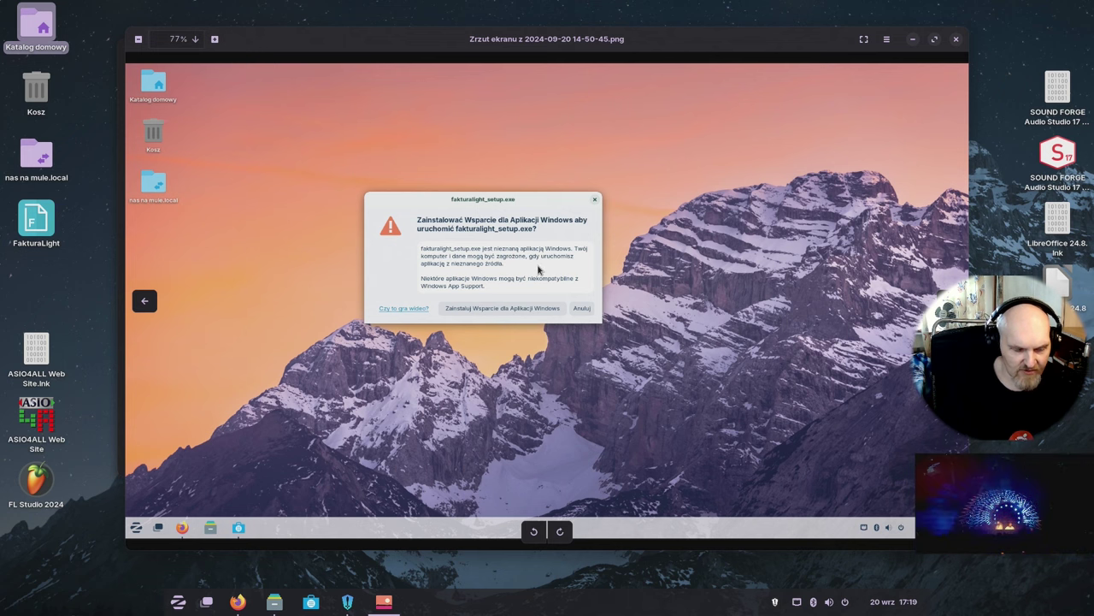
{"action": "scroll", "coordinate": [472, 267], "scroll_direction": "up", "scroll_amount": 1}
{"action": "scroll", "coordinate": [470, 261], "scroll_direction": "up", "scroll_amount": 6}
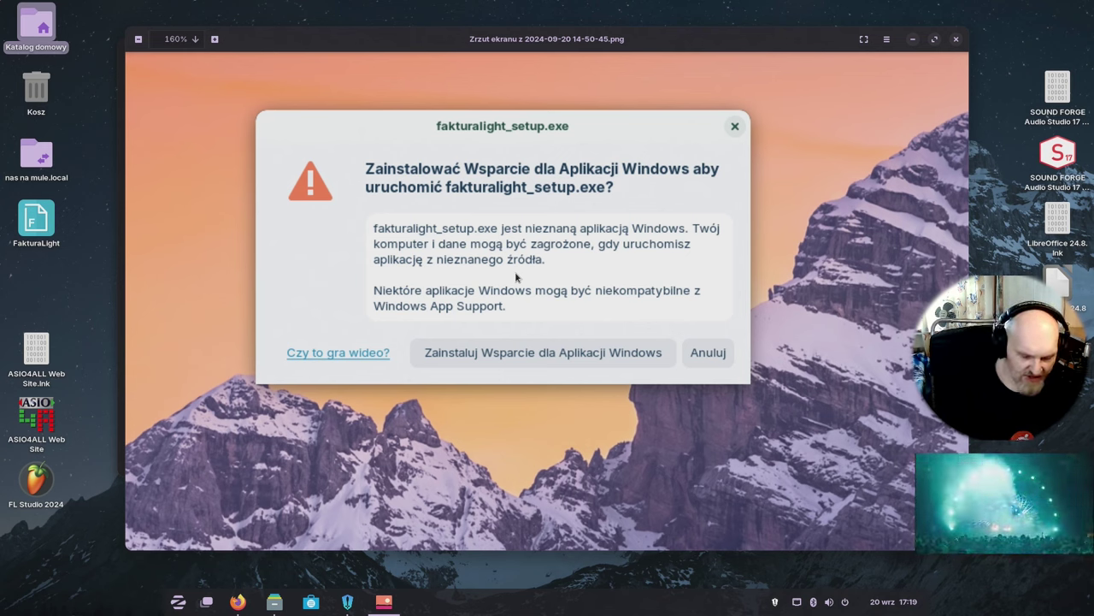
{"action": "key", "text": "Right"}
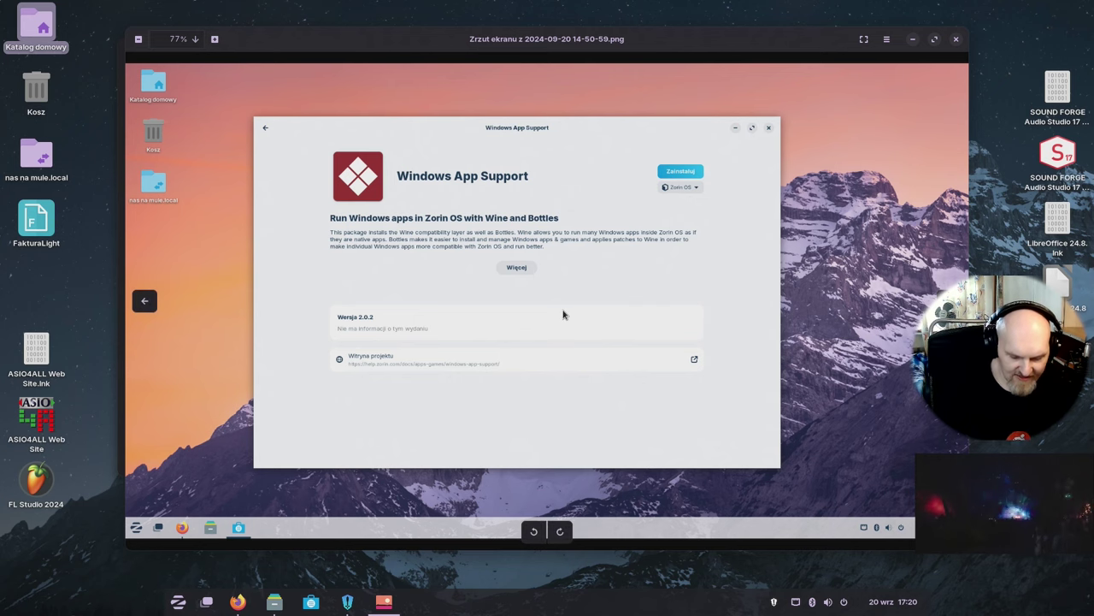
{"action": "key", "text": "Right"}
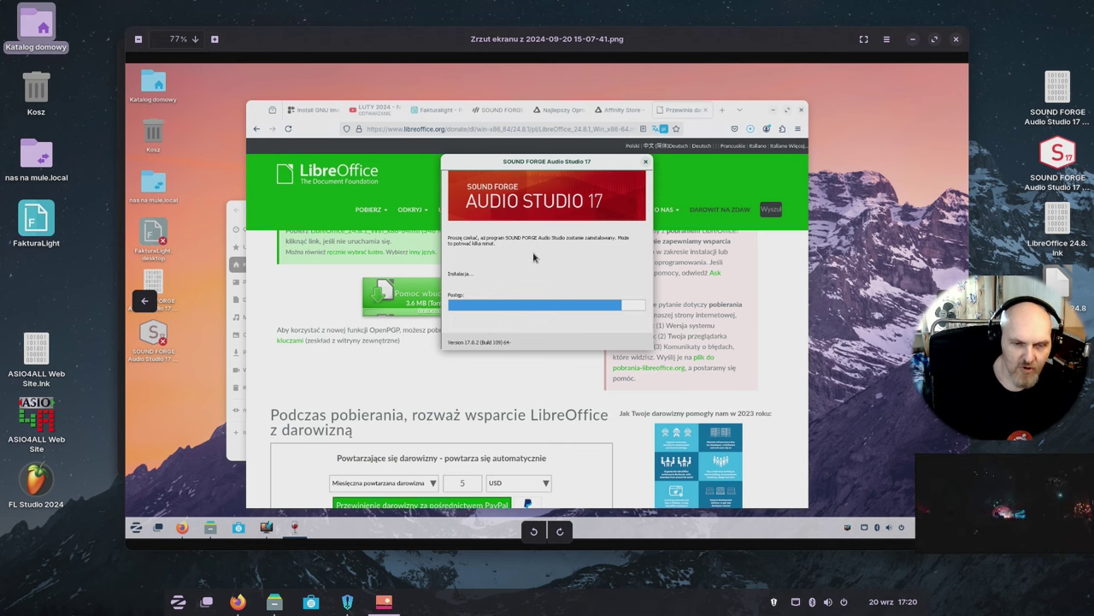
Page through the SOUND FORGE Audio Studio 17 installation screenshots and enlarge the LibreOffice_24.8.1_Win_x86-64.msi prompt in the 15-08-27 screenshot
{"action": "key", "text": "Right"}
{"action": "key", "text": "Right"}
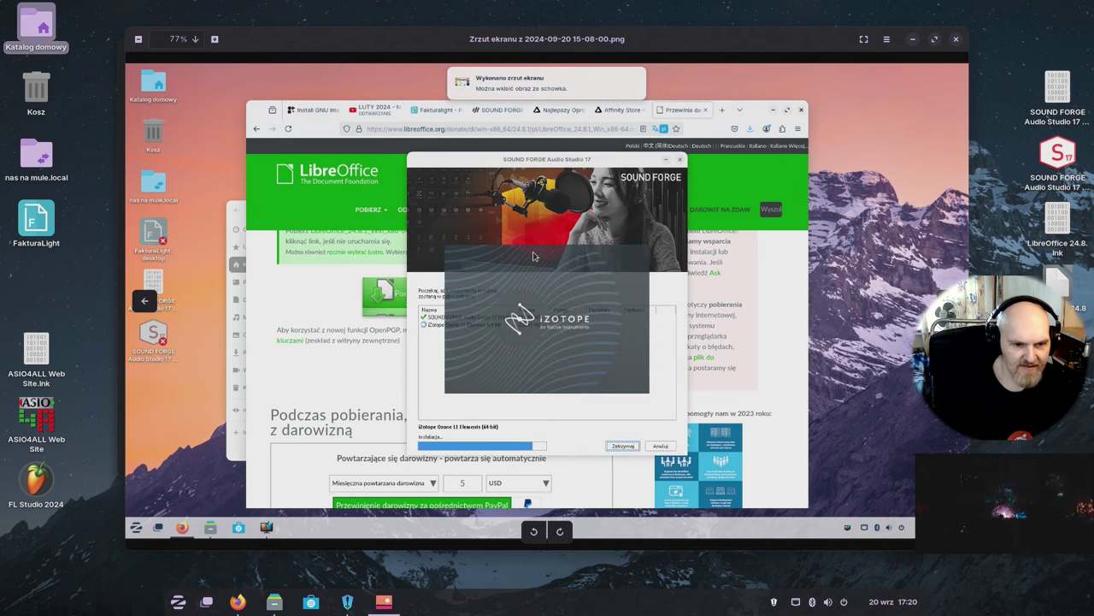
{"action": "key", "text": "Right"}
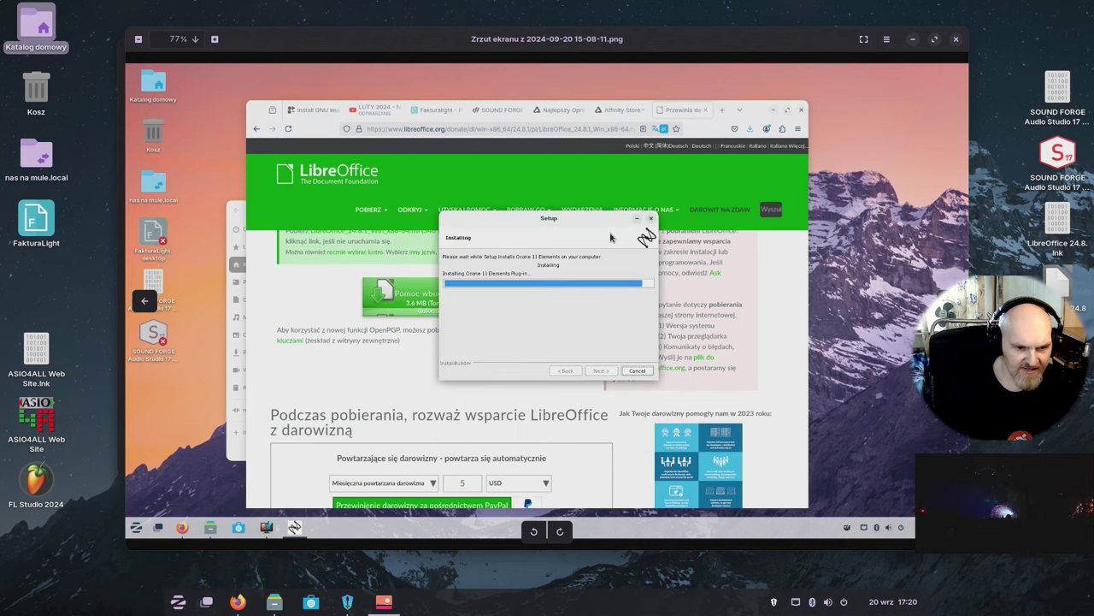
{"action": "key", "text": "Right"}
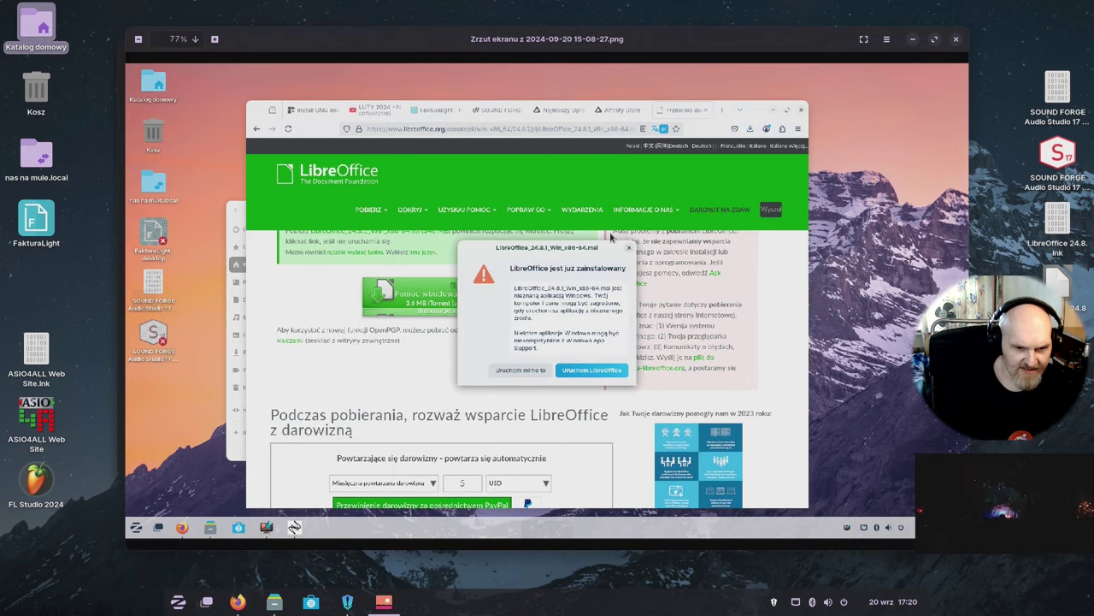
{"action": "scroll", "coordinate": [586, 297], "scroll_direction": "up", "scroll_amount": 5}
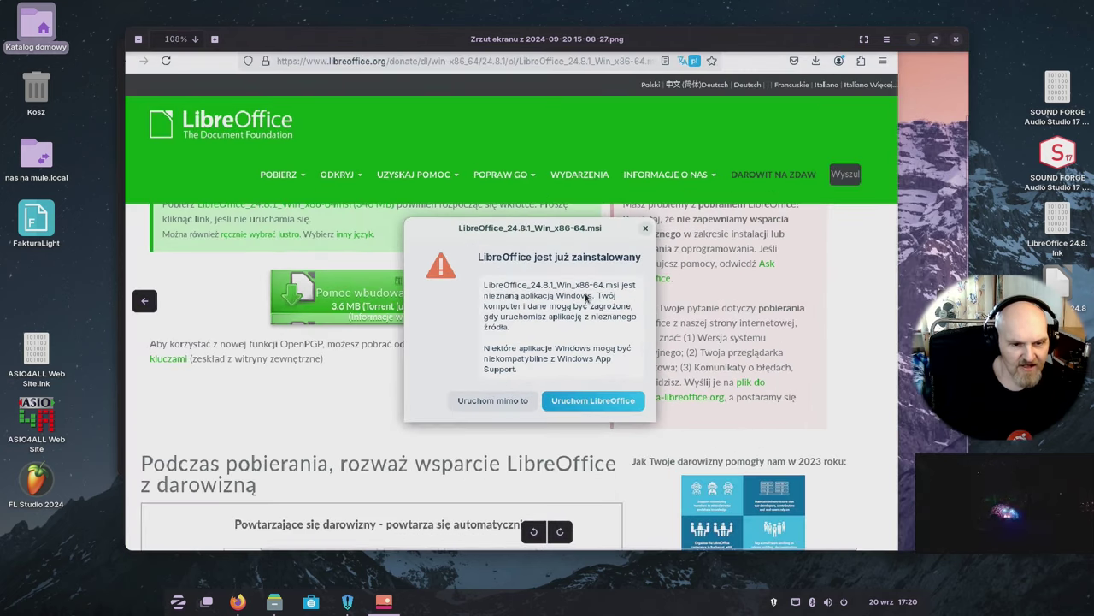
{"action": "scroll", "coordinate": [587, 297], "scroll_direction": "up", "scroll_amount": 2}
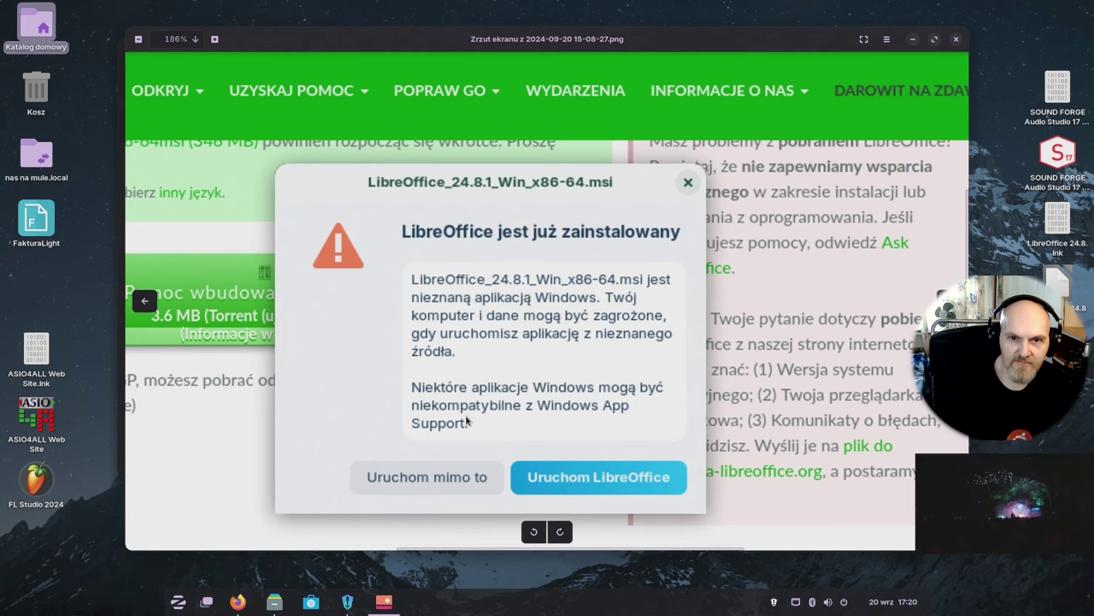
Page through the LibreOffice 24.8.1.2 installation screenshots and enlarge the FL Studio 2024 Setup welcome window in the 15-12-17 screenshot
{"action": "key", "text": "Right"}
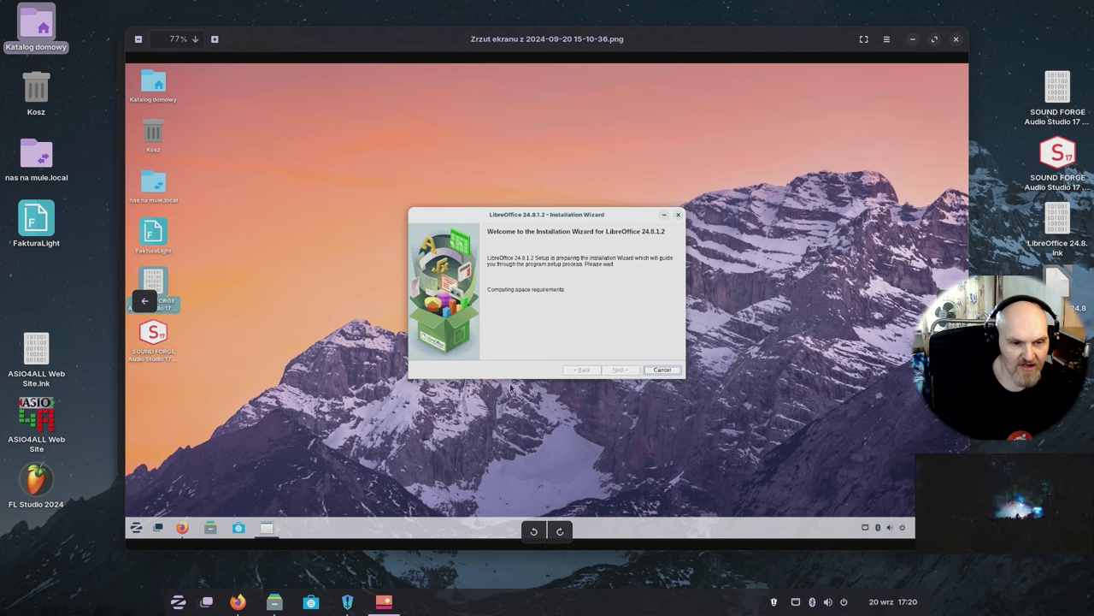
{"action": "key", "text": "Right"}
{"action": "key", "text": "Right"}
{"action": "key", "text": "Right"}
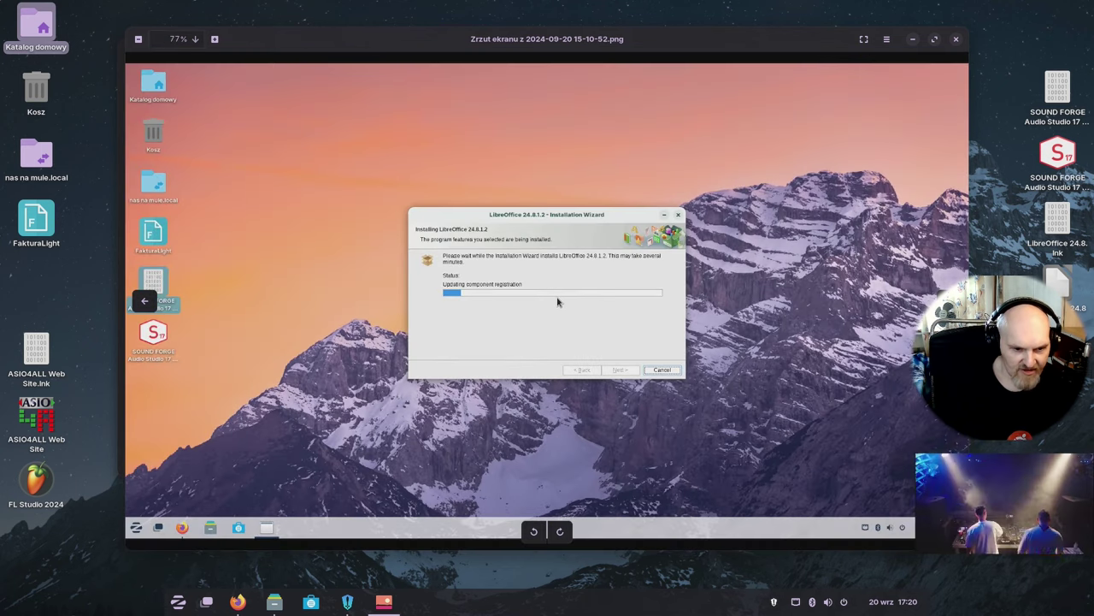
{"action": "key", "text": "Right"}
{"action": "key", "text": "Left"}
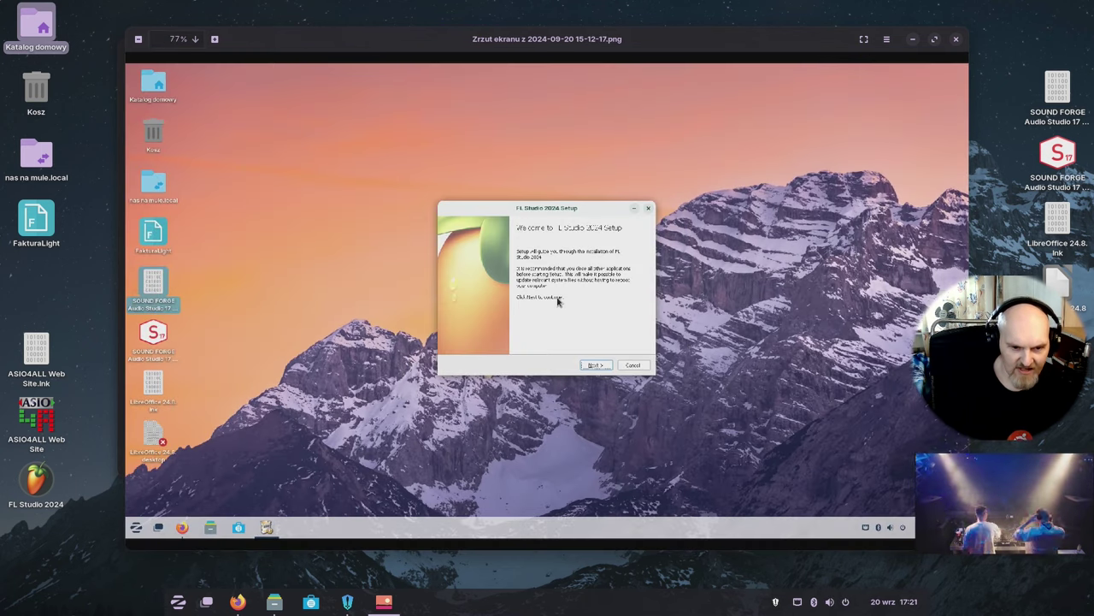
{"action": "scroll", "coordinate": [579, 256], "scroll_direction": "up", "scroll_amount": 5}
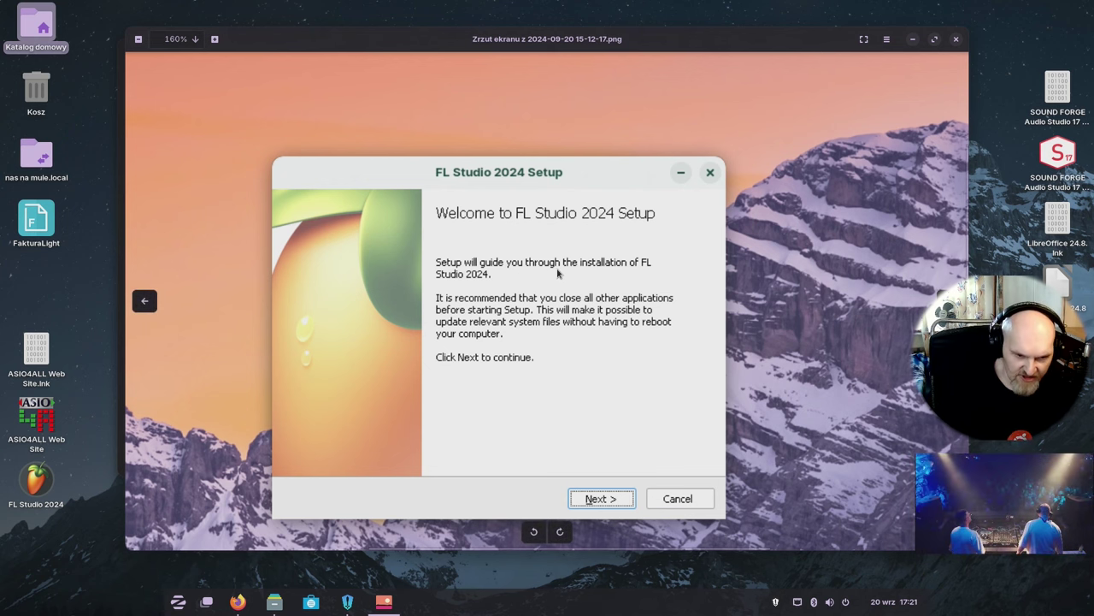
{"action": "scroll", "coordinate": [558, 273], "scroll_direction": "down", "scroll_amount": 2}
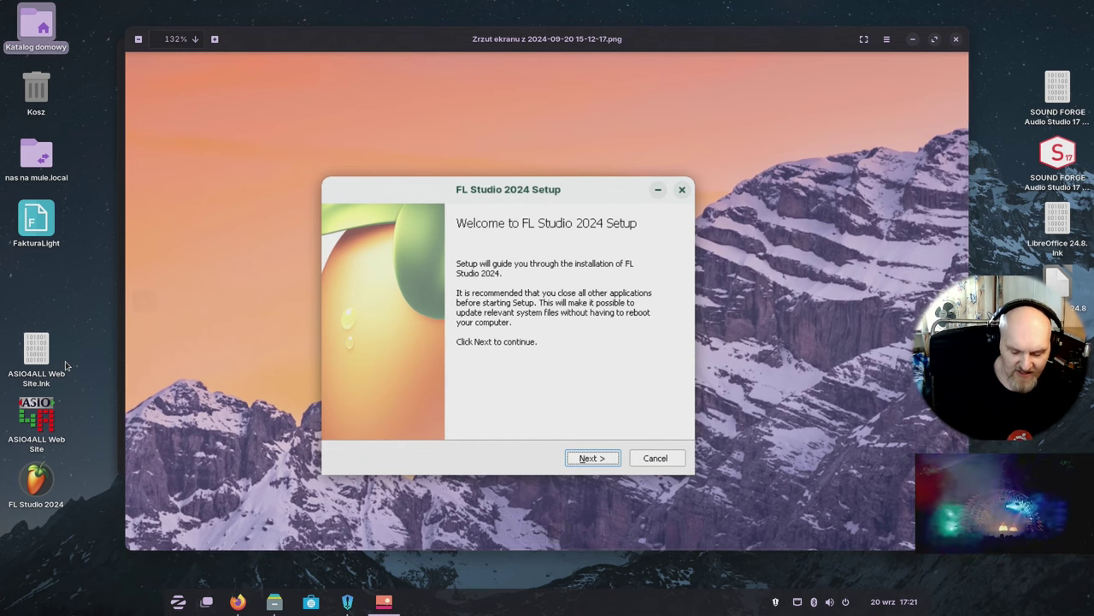
Advance to the 15-19-38 screenshot and enlarge the affinity-photo-msi-2.5.5.exe prompt about the GIMP alternative
{"action": "key", "text": "Right"}
{"action": "key", "text": "Right"}
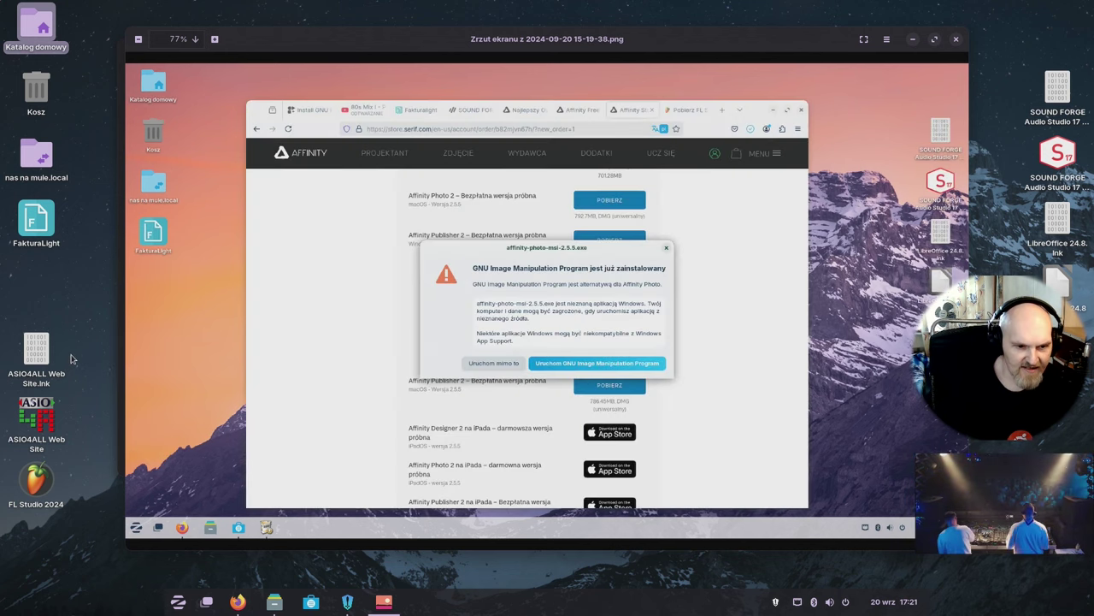
{"action": "key", "text": "Right"}
{"action": "scroll", "coordinate": [581, 333], "scroll_direction": "up", "scroll_amount": 3}
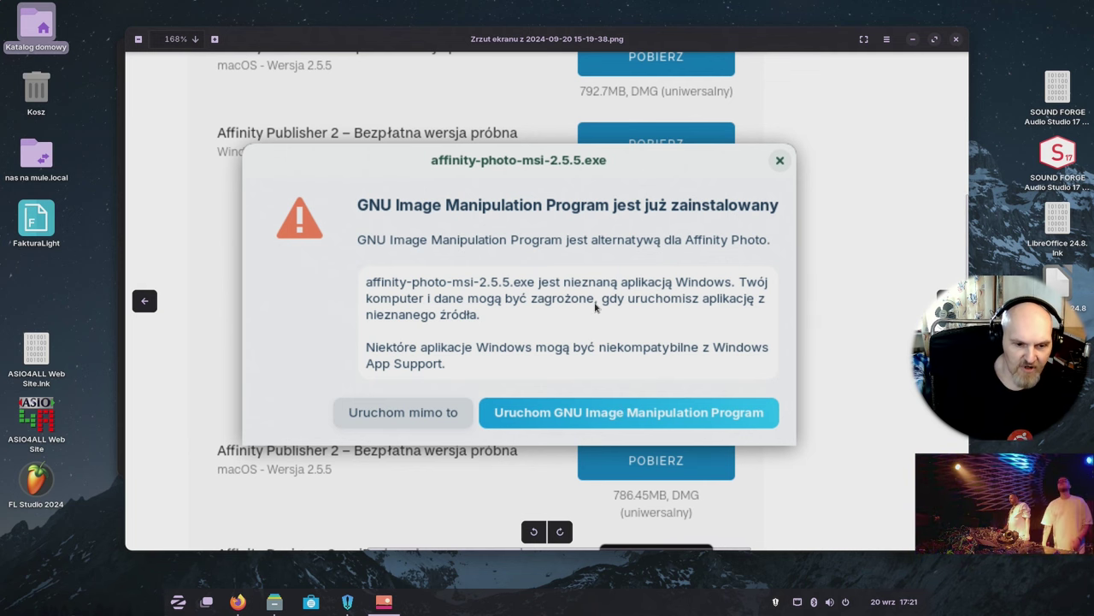
Advance to the 15-20-01 screenshot and enlarge the Affinity Photo Setup error dialog
{"action": "key", "text": "Right"}
{"action": "key", "text": "Right"}
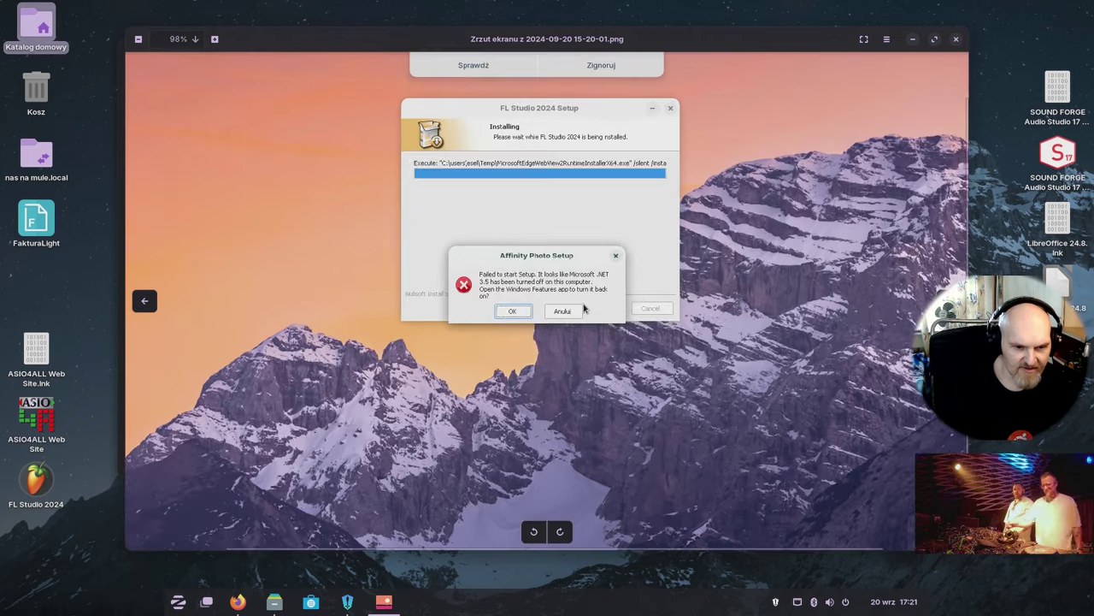
{"action": "scroll", "coordinate": [584, 303], "scroll_direction": "up", "scroll_amount": 2}
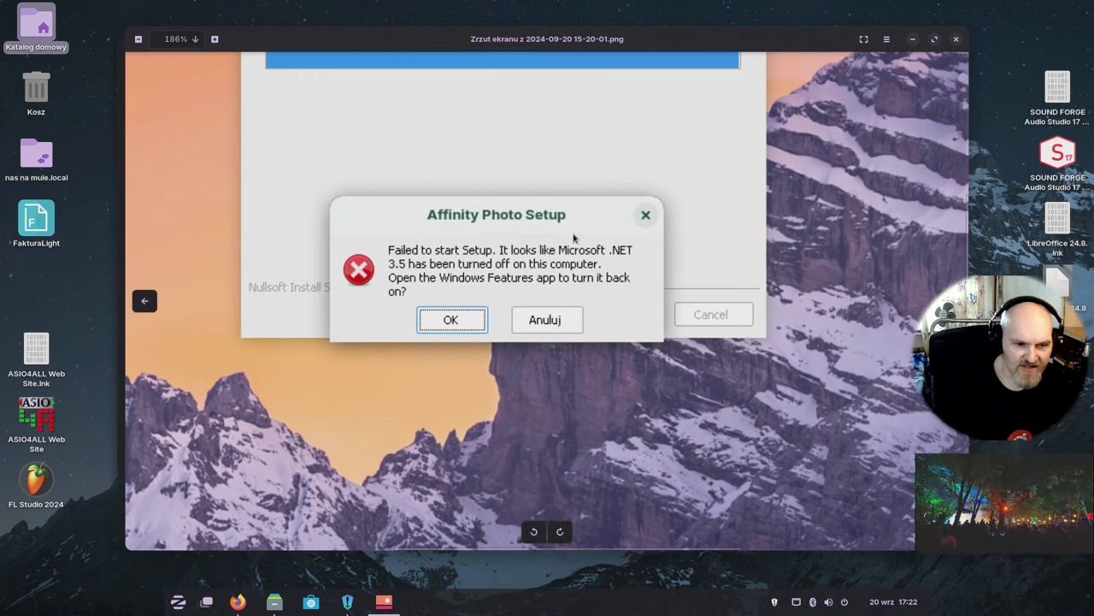
{"action": "scroll", "coordinate": [568, 238], "scroll_direction": "down", "scroll_amount": 1}
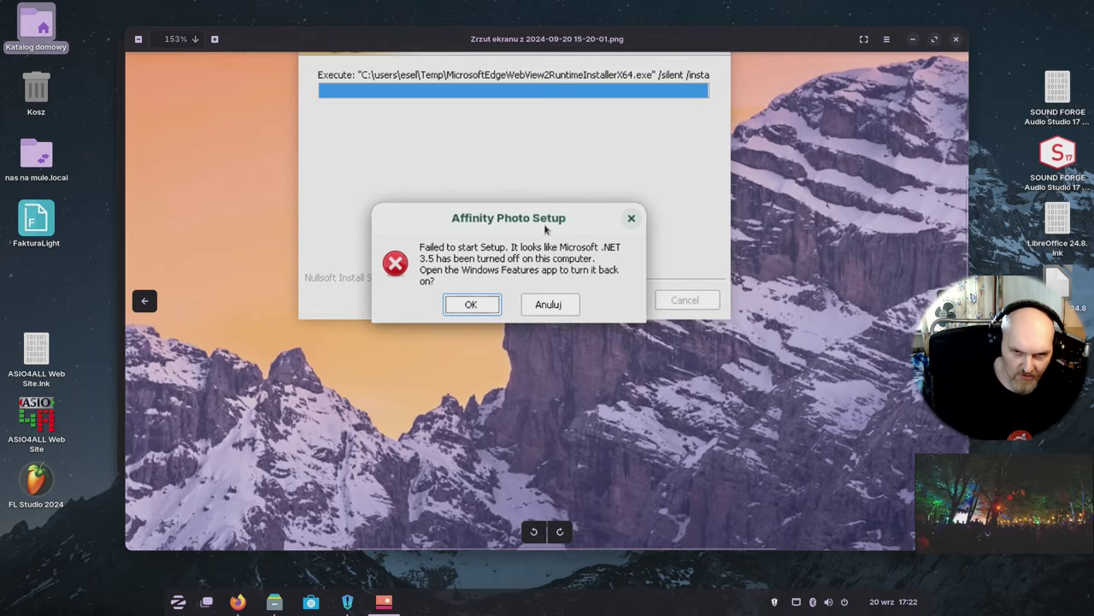
View the 16-10-50 screenshot of FL Studio's start window, and revisit the 14-21-28 benchmark and 14-50-45 fakturalight_setup.exe screenshots
{"action": "key", "text": "Right"}
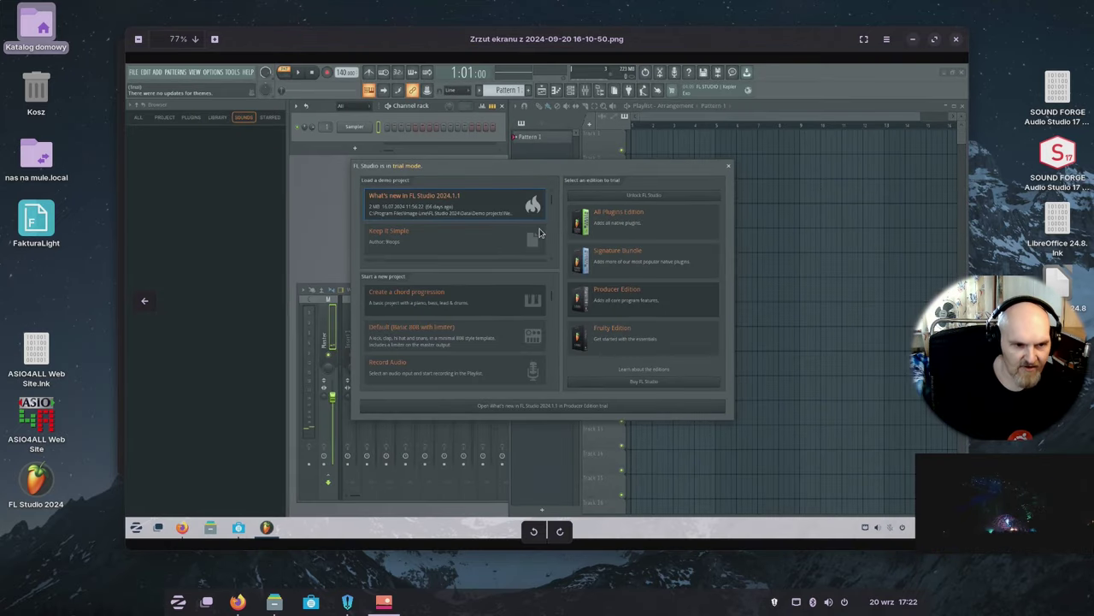
{"action": "scroll", "coordinate": [532, 239], "scroll_direction": "down", "scroll_amount": 1}
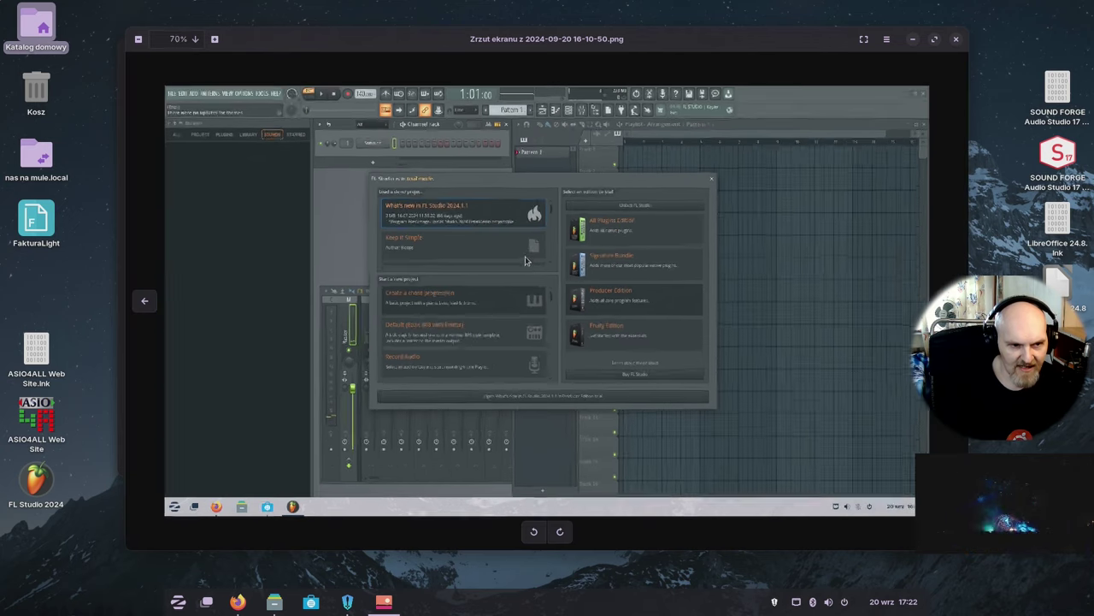
{"action": "scroll", "coordinate": [518, 259], "scroll_direction": "up", "scroll_amount": 1}
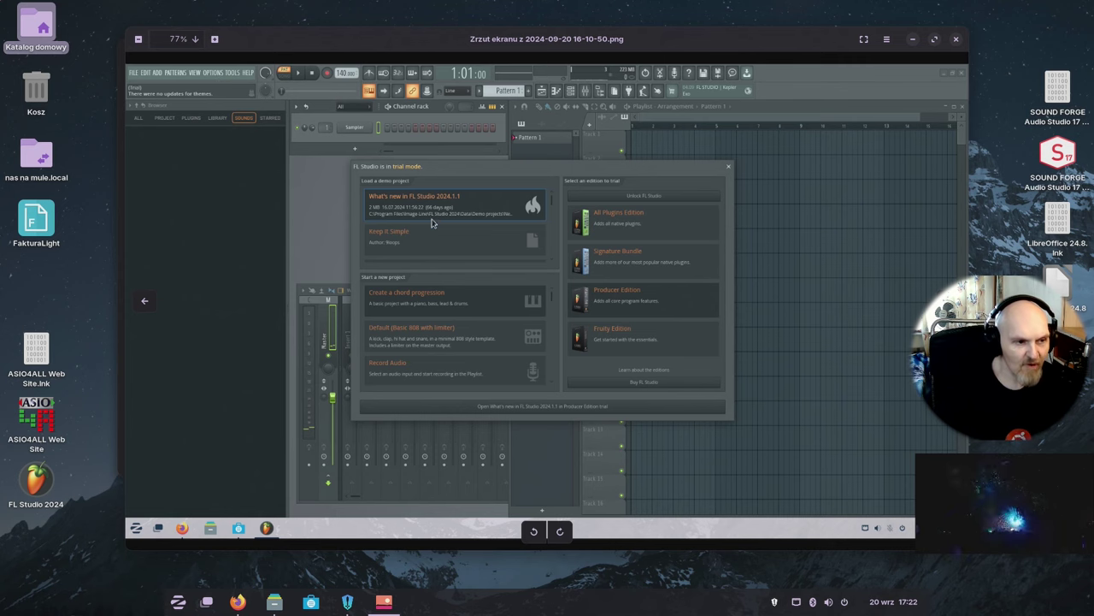
{"action": "key", "text": "Left"}
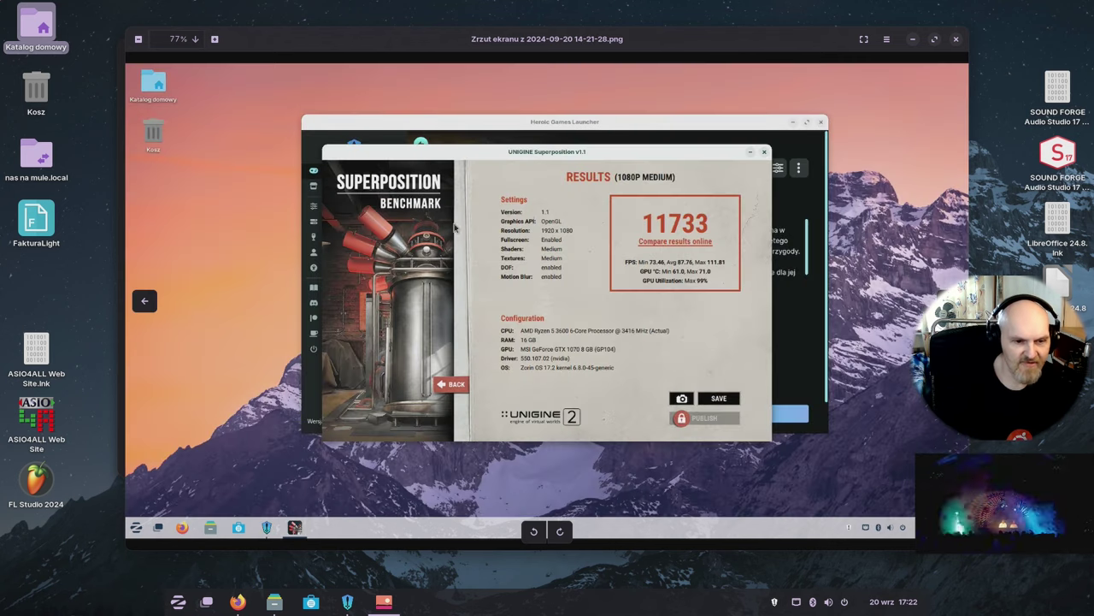
{"action": "key", "text": "Right"}
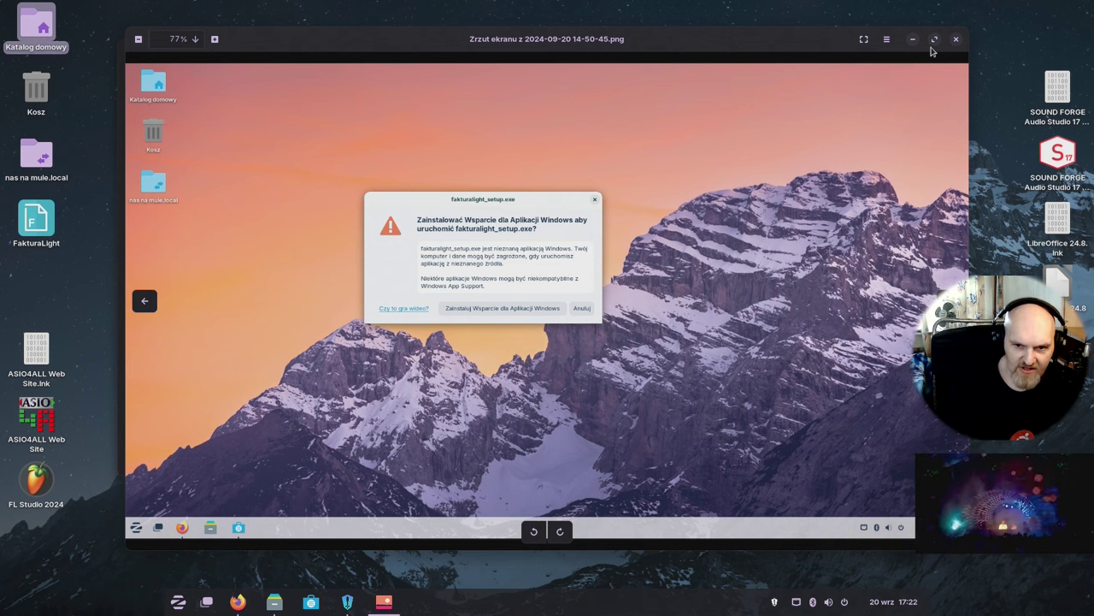
Close the screenshot viewer, open the Pobrane folder from the home folder, and enlarge its file icons
{"action": "left_click", "coordinate": [956, 39]}
{"action": "left_click", "coordinate": [869, 46]}
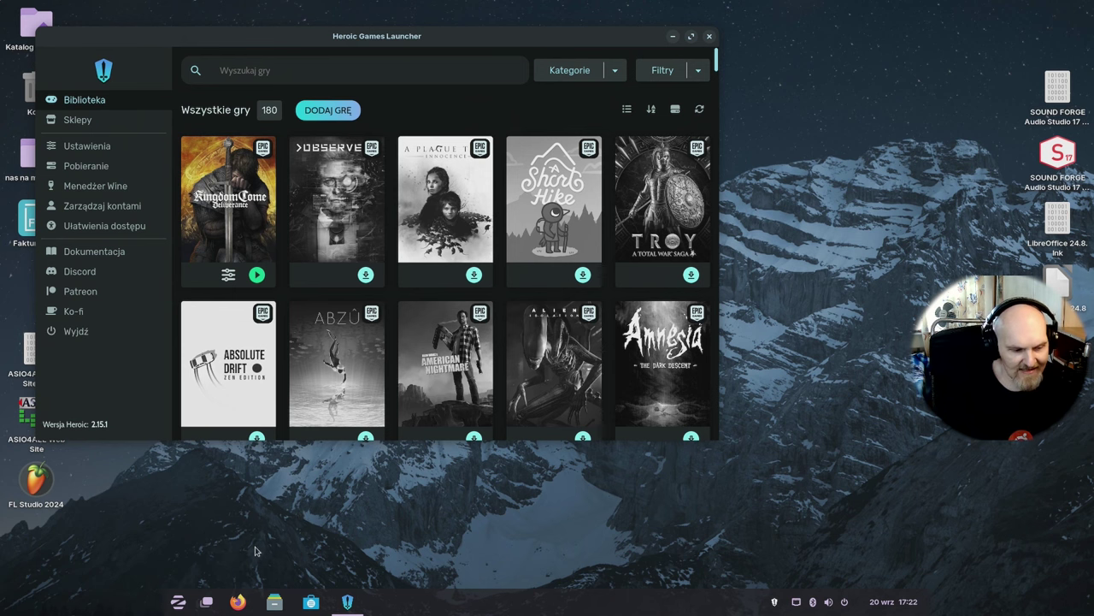
{"action": "left_click", "coordinate": [179, 602]}
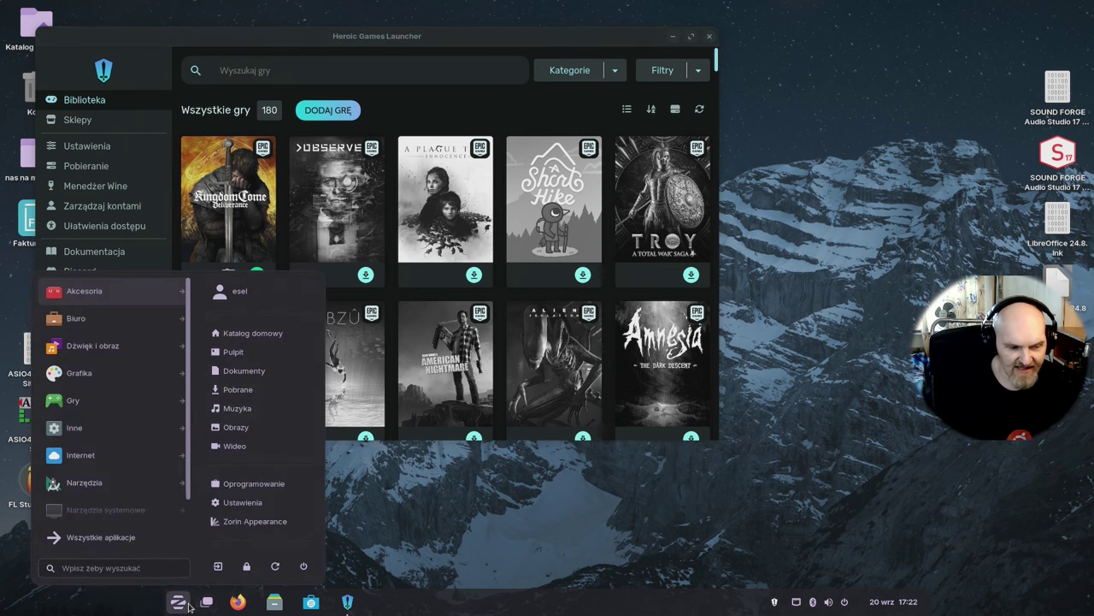
{"action": "left_click", "coordinate": [252, 333]}
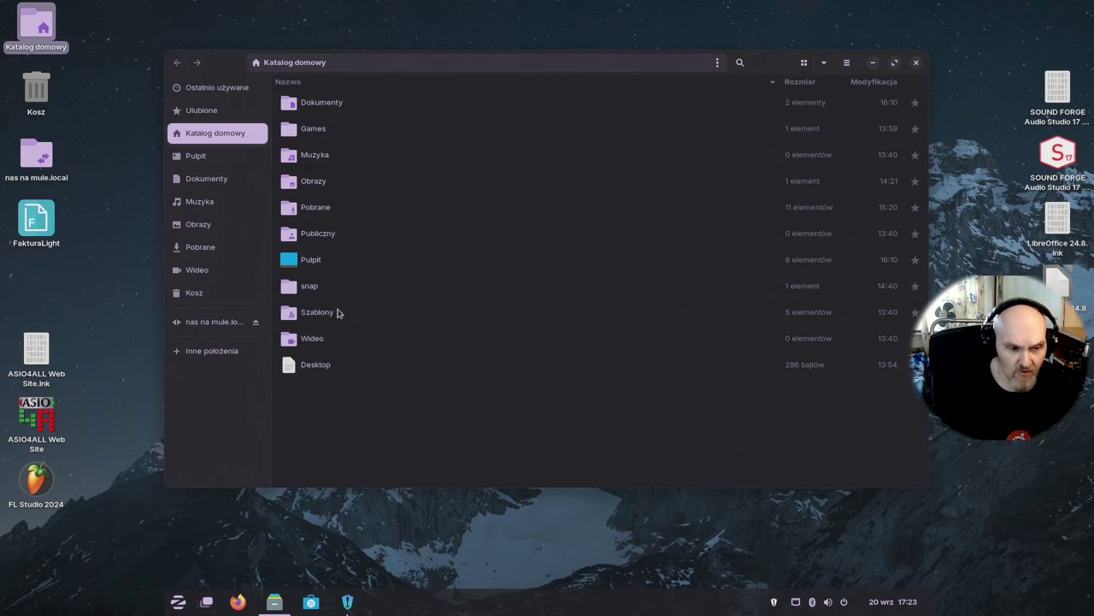
{"action": "double_click", "coordinate": [334, 215]}
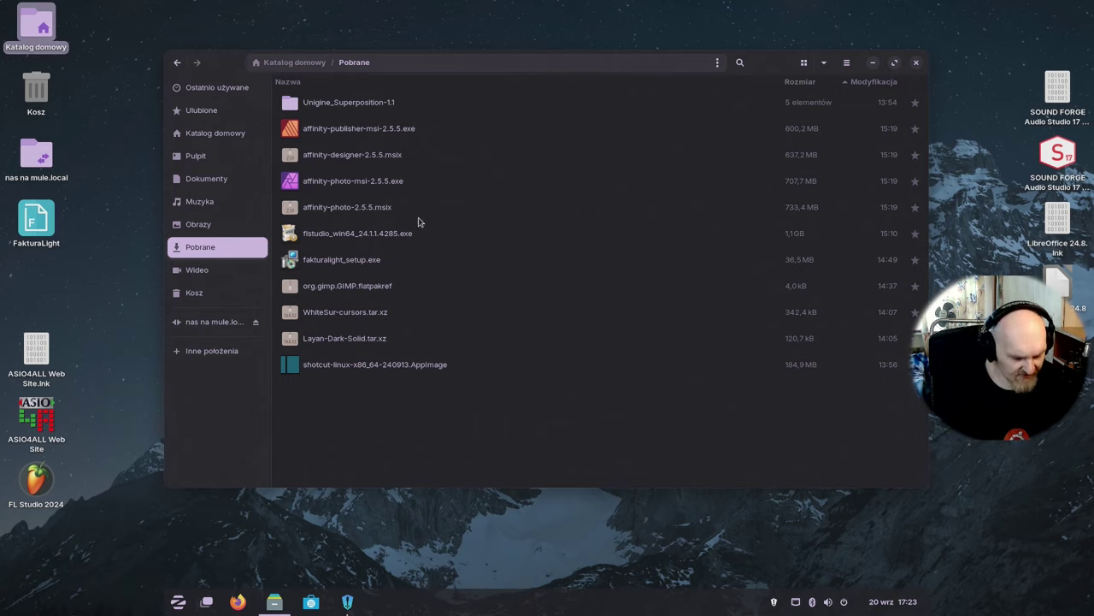
{"action": "scroll", "coordinate": [417, 227], "scroll_direction": "up", "scroll_amount": 3, "text": "ctrl"}
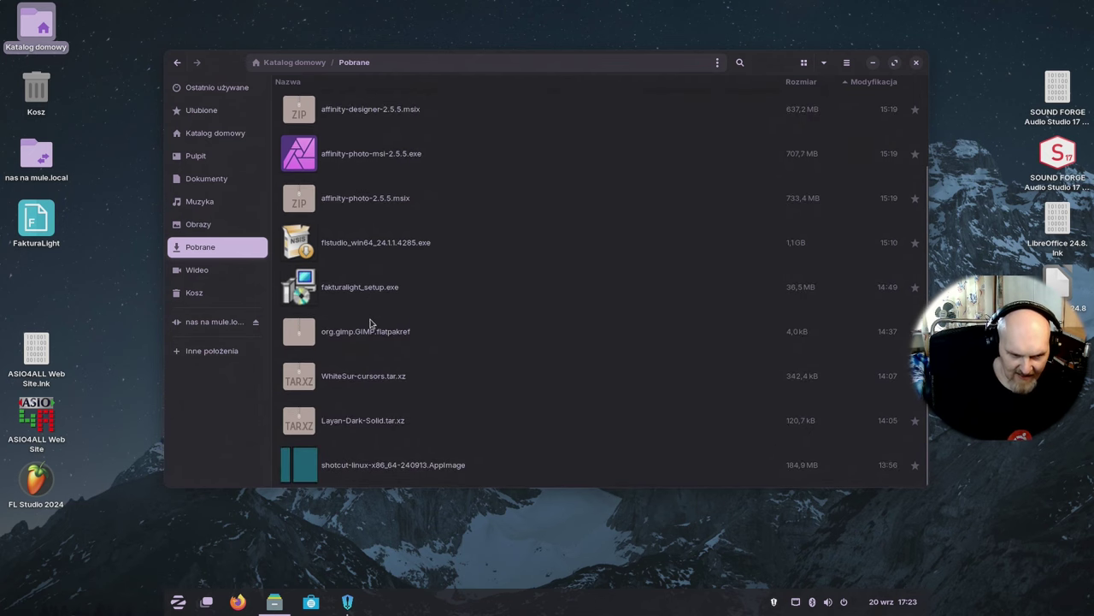
Open org.gimp.GIMP.flatpakref in the software store and show the list of available GIMP package sources
{"action": "double_click", "coordinate": [371, 326]}
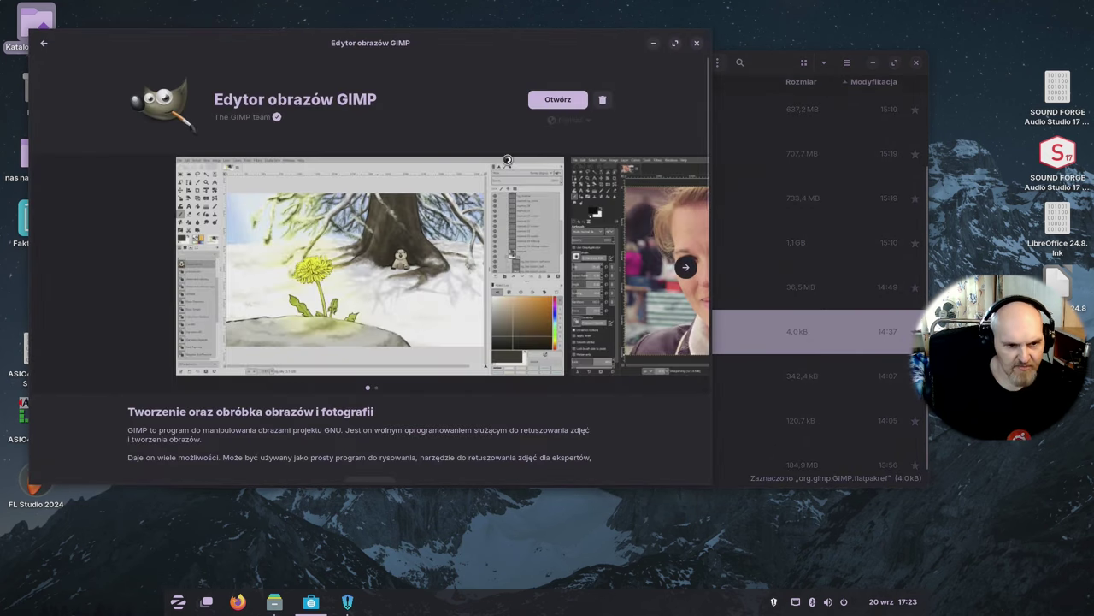
{"action": "left_click_drag", "start_coordinate": [359, 43], "coordinate": [487, 86]}
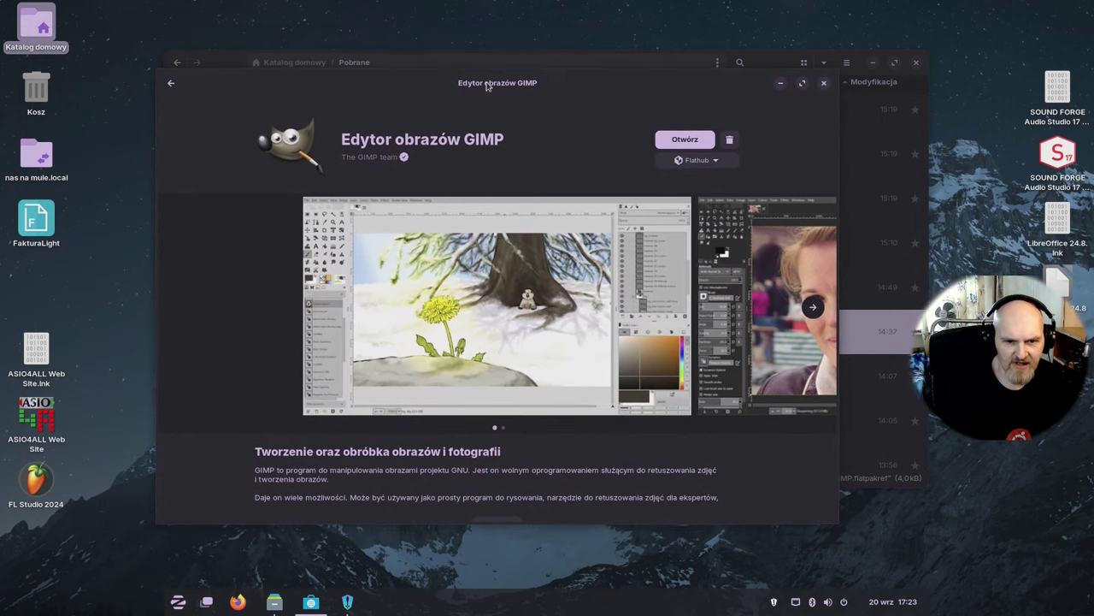
{"action": "left_click", "coordinate": [706, 162]}
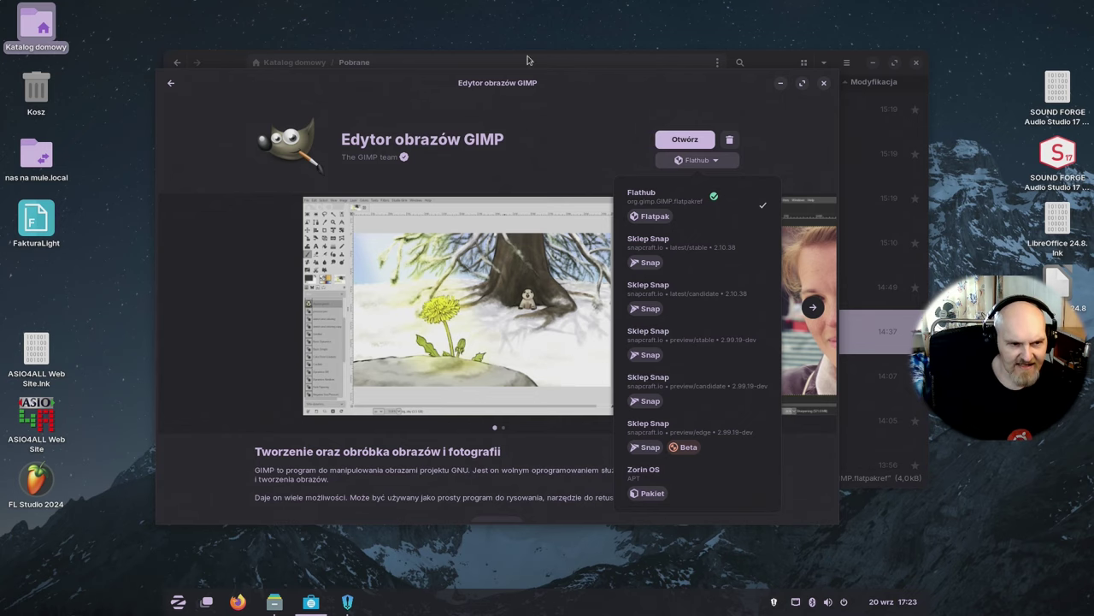
Return from the GIMP page to the software store's Explore page and look over its categories and featured applications
{"action": "left_click", "coordinate": [172, 83]}
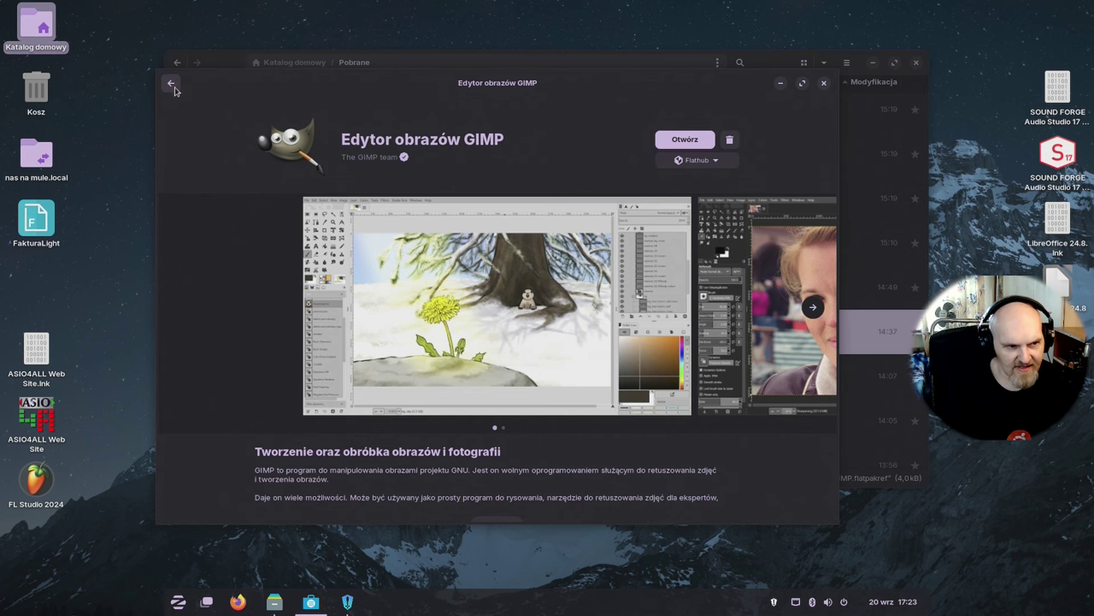
{"action": "left_click", "coordinate": [173, 85]}
{"action": "scroll", "coordinate": [436, 242], "scroll_direction": "down", "scroll_amount": 5}
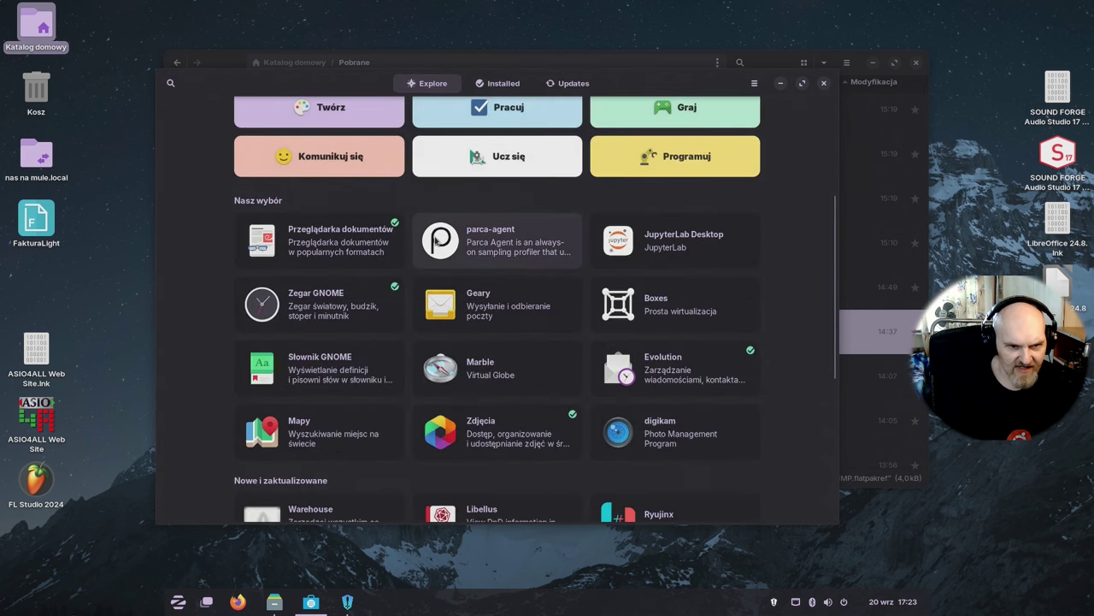
{"action": "scroll", "coordinate": [436, 242], "scroll_direction": "down", "scroll_amount": 4}
{"action": "scroll", "coordinate": [445, 272], "scroll_direction": "up", "scroll_amount": 6}
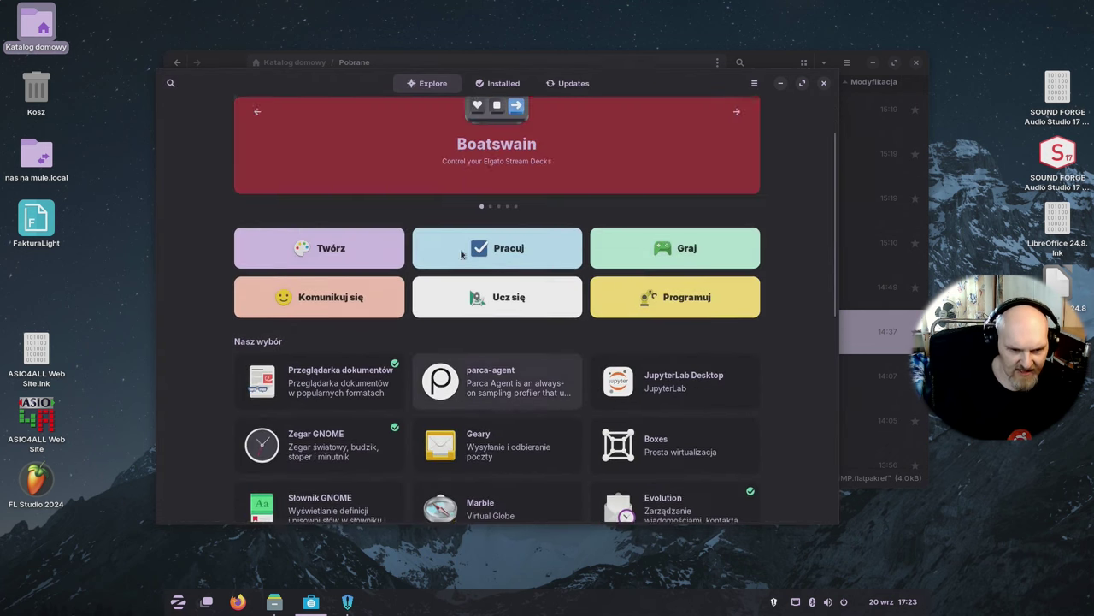
{"action": "scroll", "coordinate": [461, 253], "scroll_direction": "up", "scroll_amount": 1}
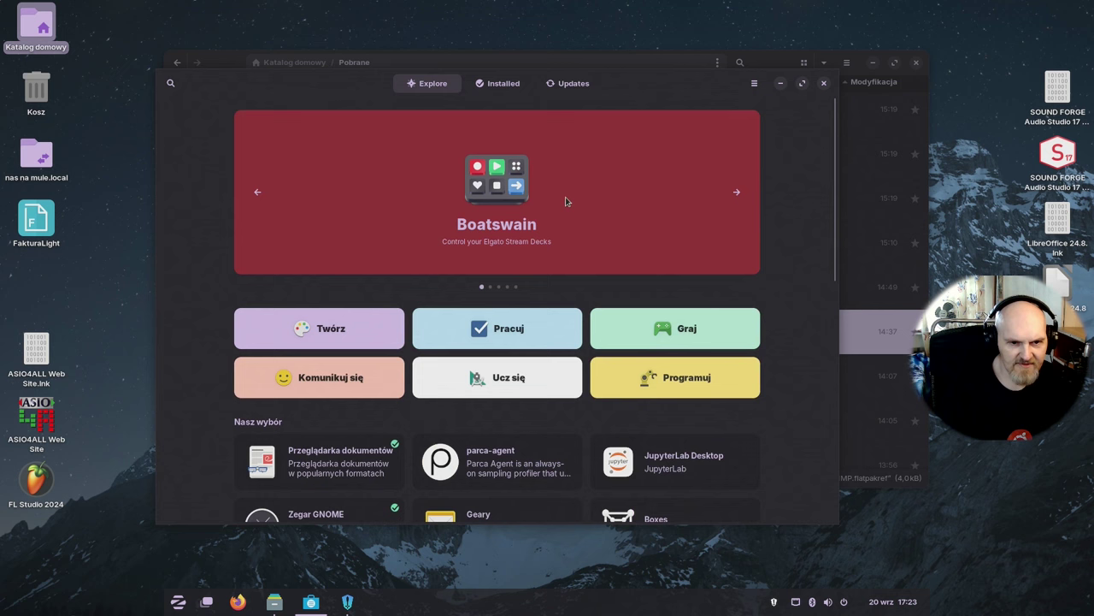
Close the software store and select shotcut-linux-x86_64-240913.AppImage in the Pobrane folder
{"action": "left_click", "coordinate": [824, 84]}
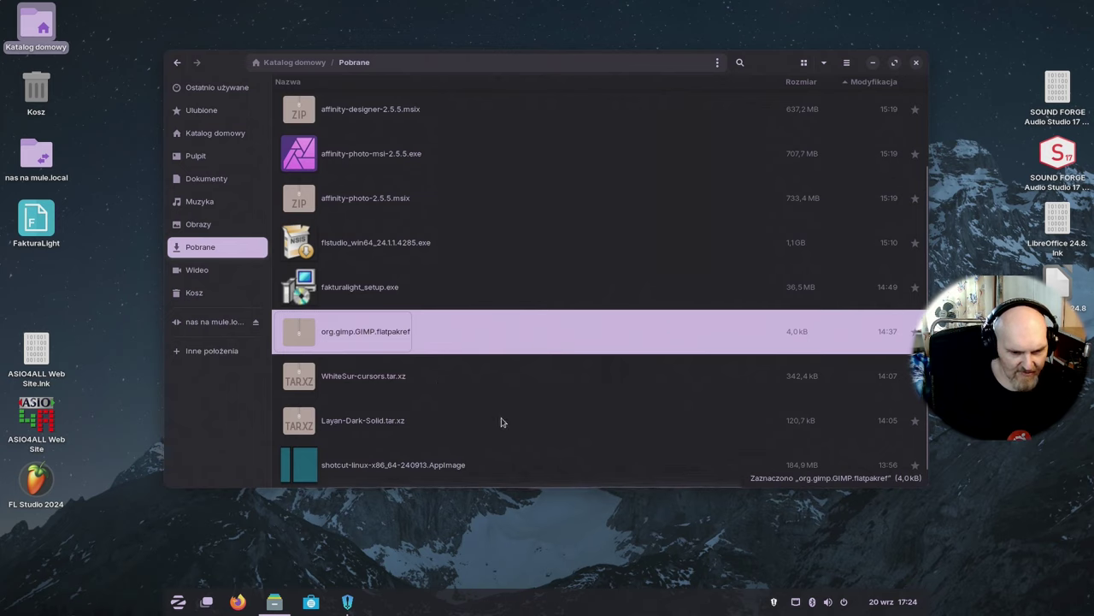
{"action": "left_click", "coordinate": [451, 465]}
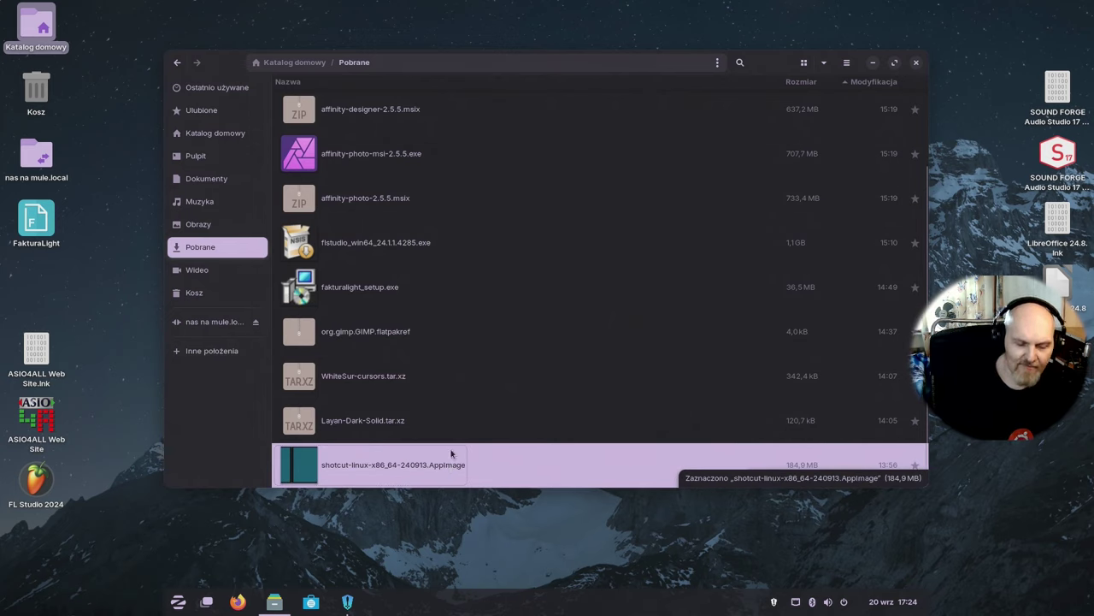